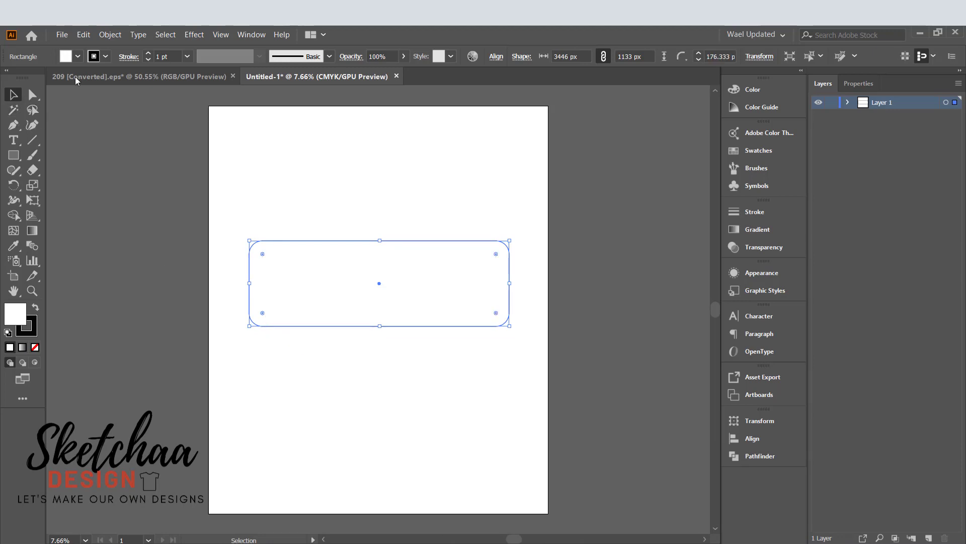
# Thicken the rounded rectangle's outline to 20 pt and move it lower on the page.
pyautogui.keyDown('shift'); pyautogui.click(149, 54); pyautogui.keyUp('shift')
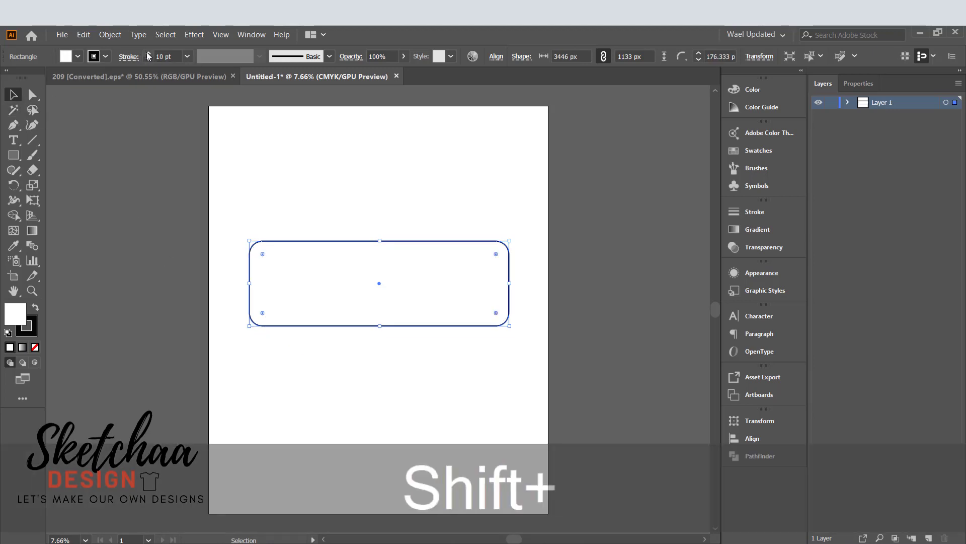
pyautogui.keyDown('shift'); pyautogui.click(149, 54); pyautogui.keyUp('shift')
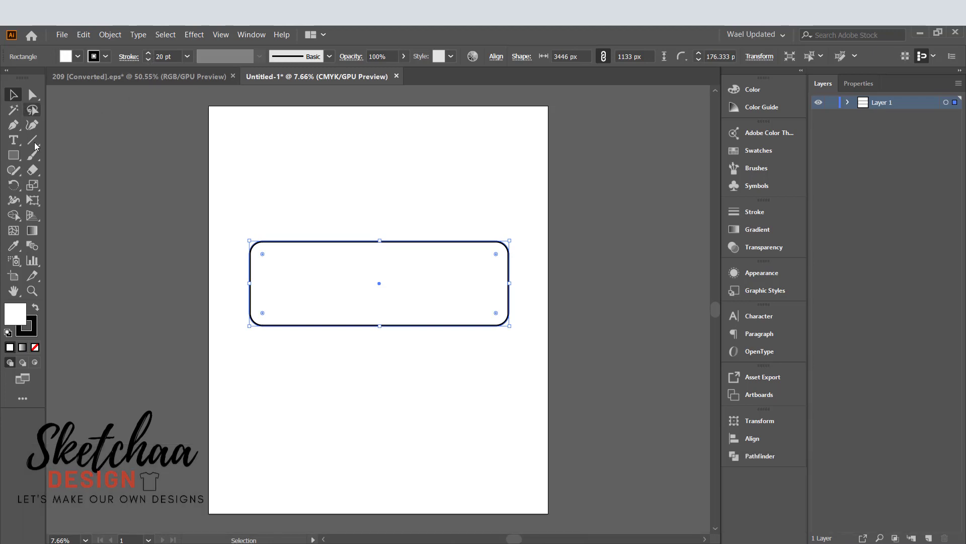
pyautogui.click(74, 196)
pyautogui.moveTo(384, 326); pyautogui.dragTo(344, 346)
pyautogui.click(364, 349)
pyautogui.click(314, 372)
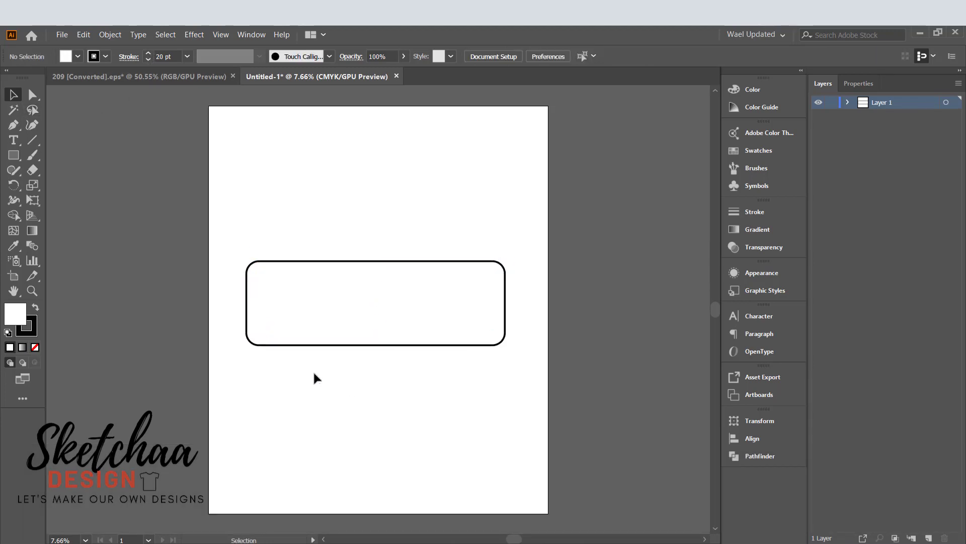
# Type NEW YORK in 300 pt Myriad Pro above the rectangle.
pyautogui.press('t')
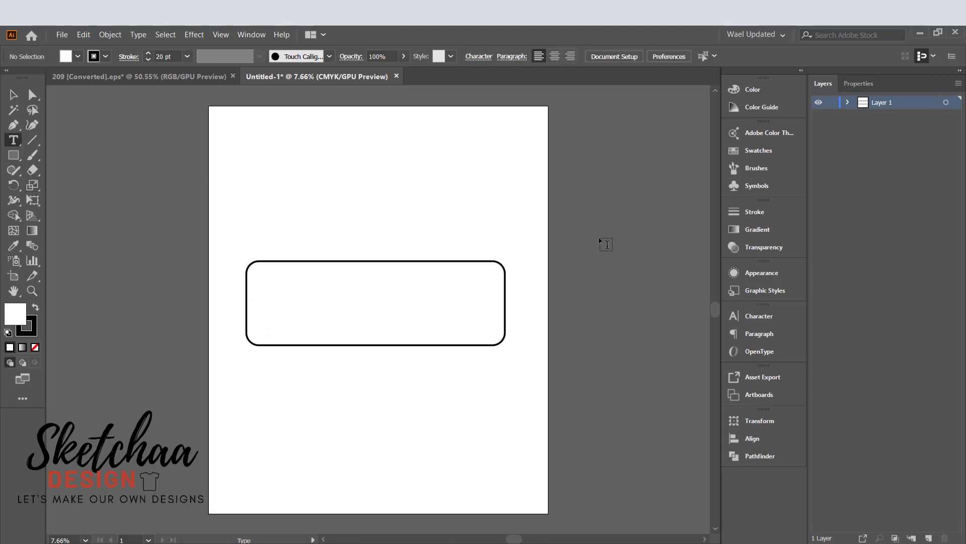
pyautogui.click(750, 316)
pyautogui.doubleClick(612, 383)
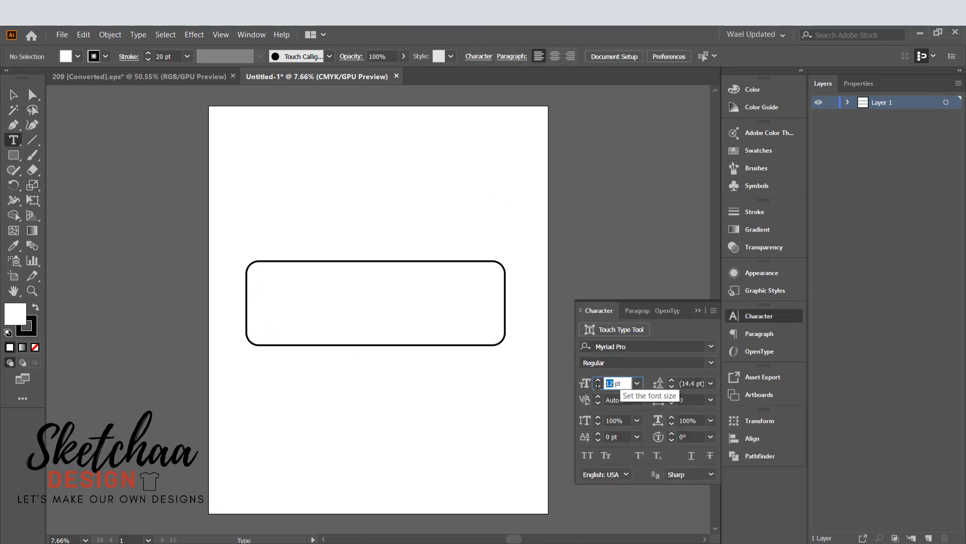
pyautogui.write('300')
pyautogui.press('Return')
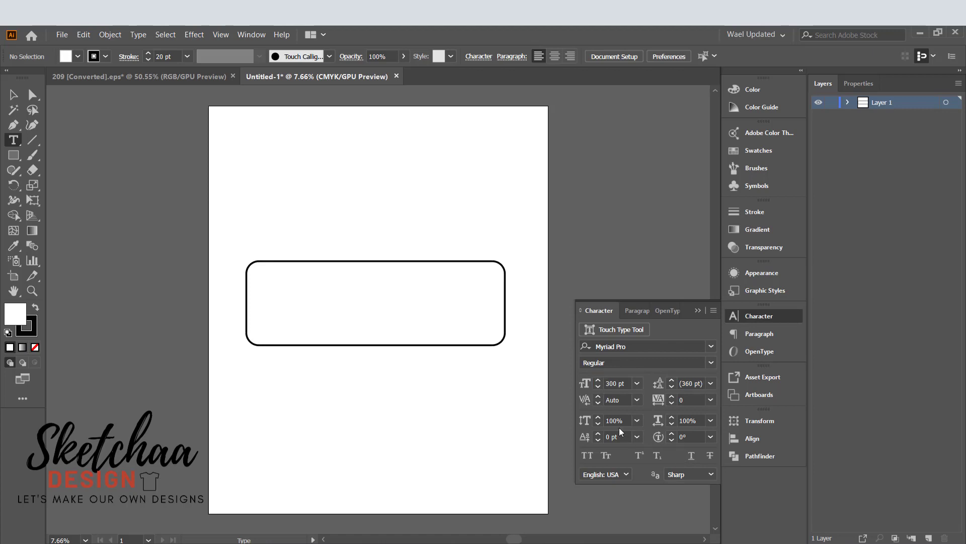
pyautogui.click(324, 221)
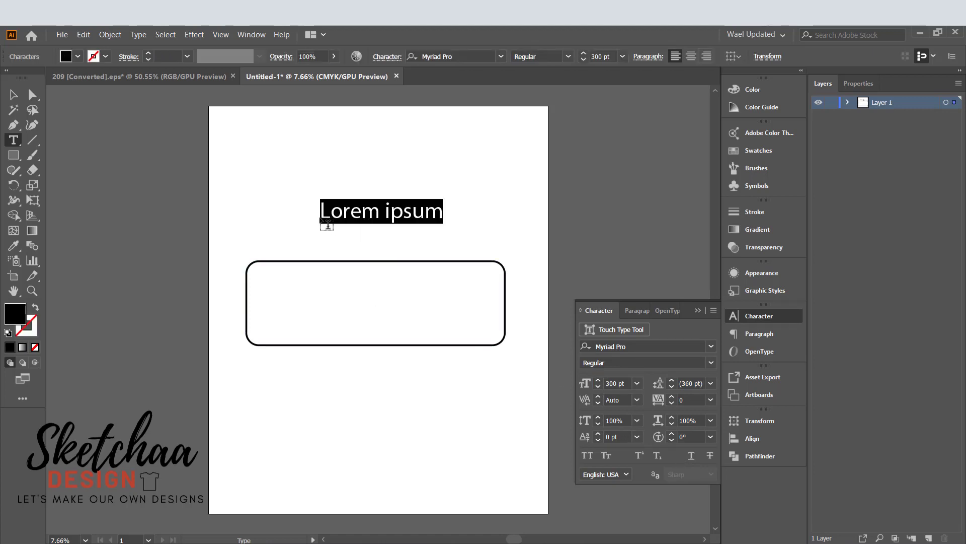
pyautogui.write('NEW')
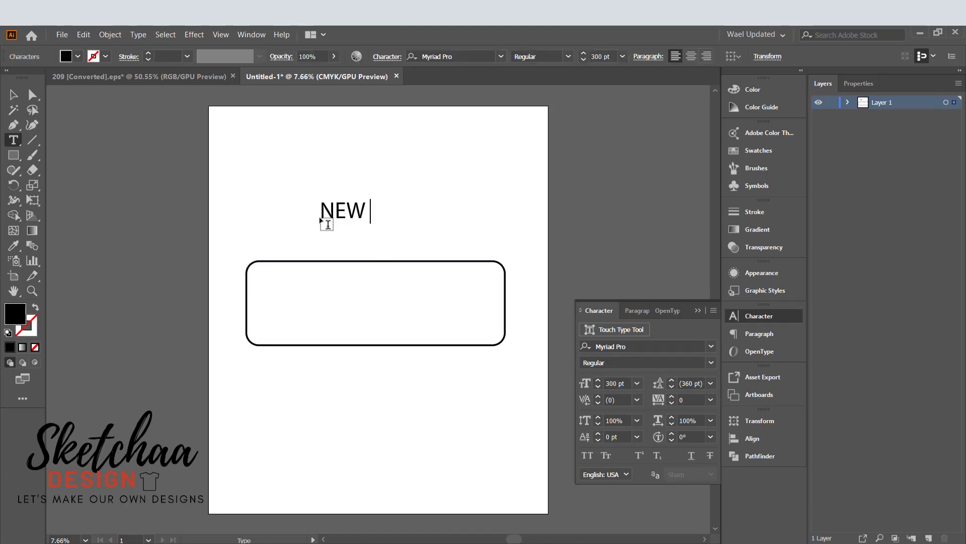
pyautogui.write(' YORK')
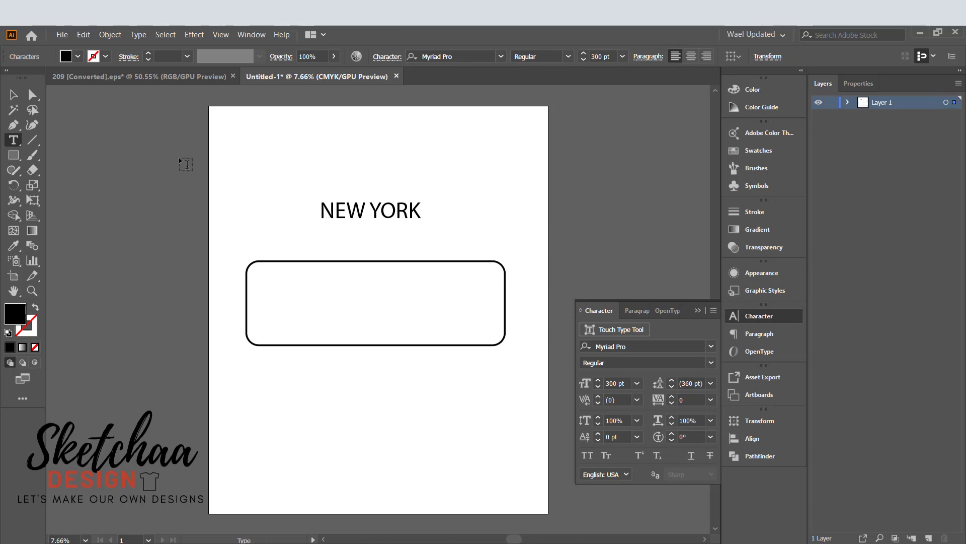
pyautogui.click(14, 95)
# Set NEW YORK in Impact and scale it up to fill the rounded rectangle.
pyautogui.click(501, 56)
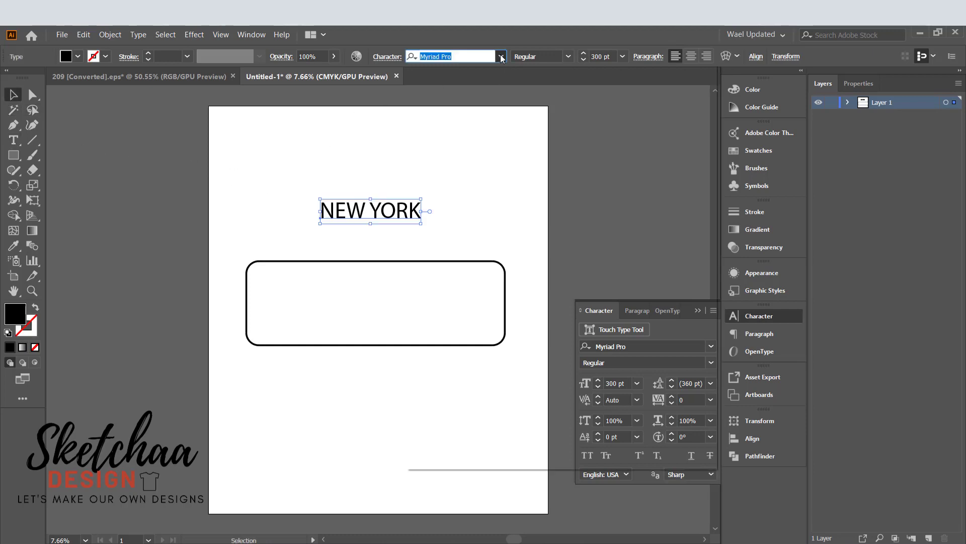
pyautogui.click(654, 259)
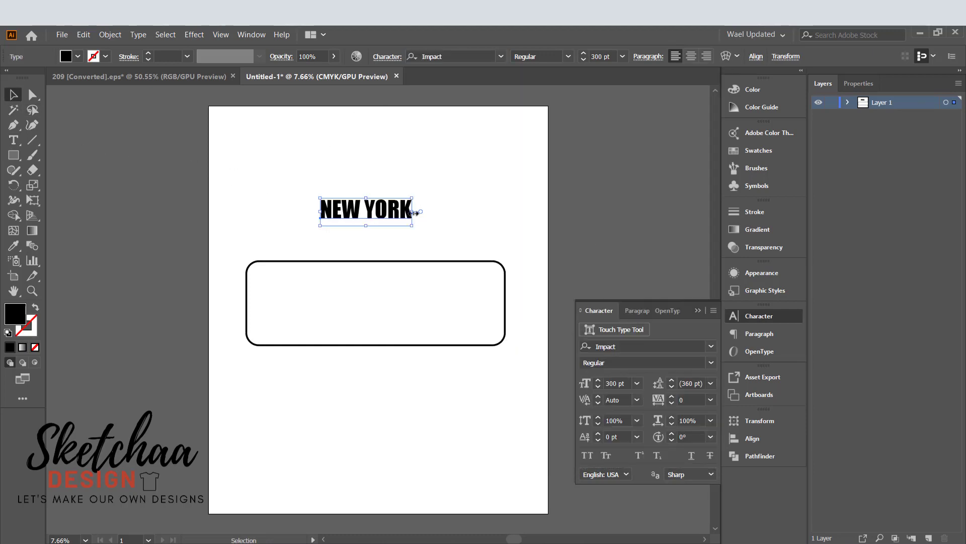
pyautogui.moveTo(408, 210); pyautogui.dragTo(259, 266)
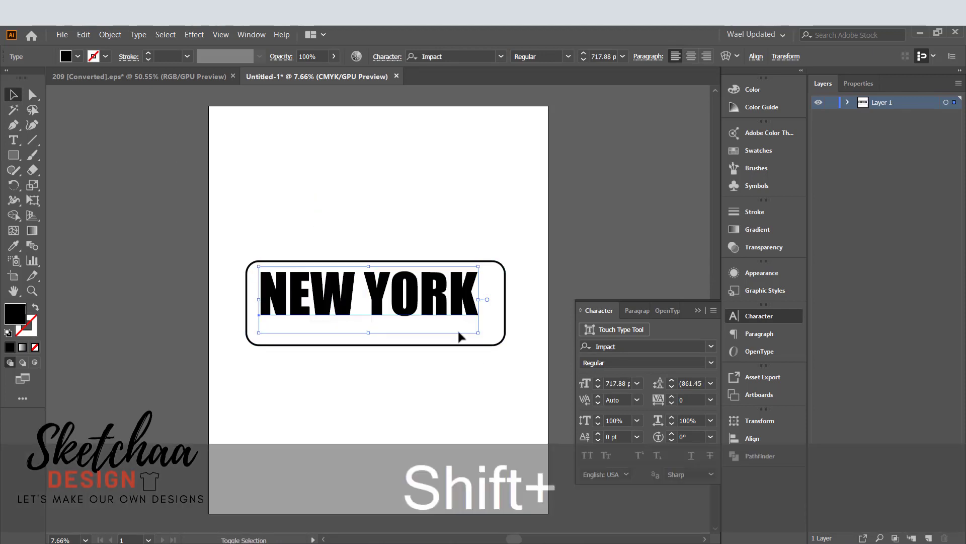
pyautogui.moveTo(479, 334); pyautogui.dragTo(498, 340)
pyautogui.keyDown('shift'); pyautogui.click(388, 311); pyautogui.keyUp('shift')
pyautogui.moveTo(387, 308); pyautogui.dragTo(386, 314)
pyautogui.moveTo(259, 272)
pyautogui.mouseDown()
pyautogui.moveTo(244, 264)
pyautogui.moveTo(250, 268)
pyautogui.mouseUp()
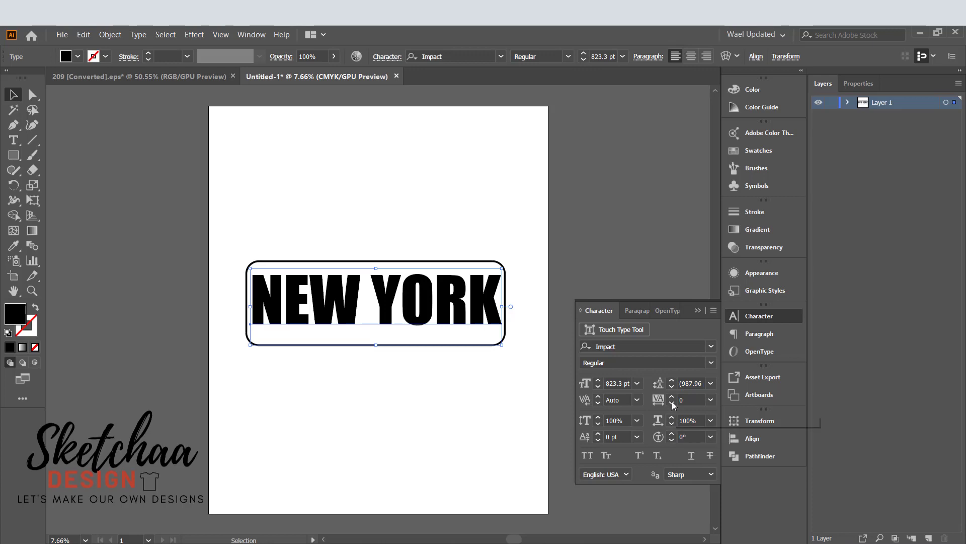
# Raise NEW YORK's Vertical Scale to 111% to stretch it taller.
pyautogui.click(598, 417)
pyautogui.click(598, 418)
pyautogui.click(598, 417)
pyautogui.click(598, 417)
pyautogui.click(598, 417)
pyautogui.click(598, 417)
pyautogui.click(598, 417)
pyautogui.click(598, 417)
pyautogui.click(598, 418)
pyautogui.click(598, 417)
pyautogui.click(598, 417)
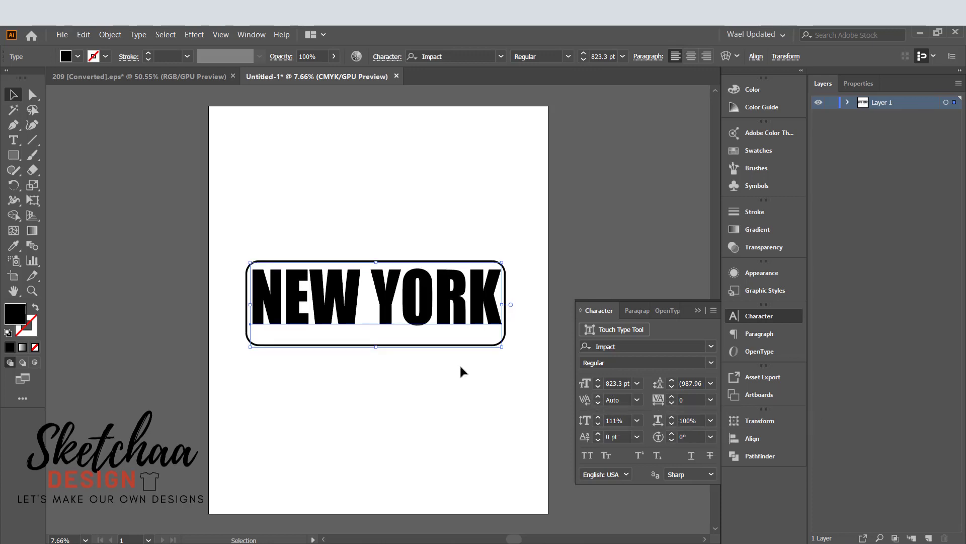
pyautogui.click(403, 387)
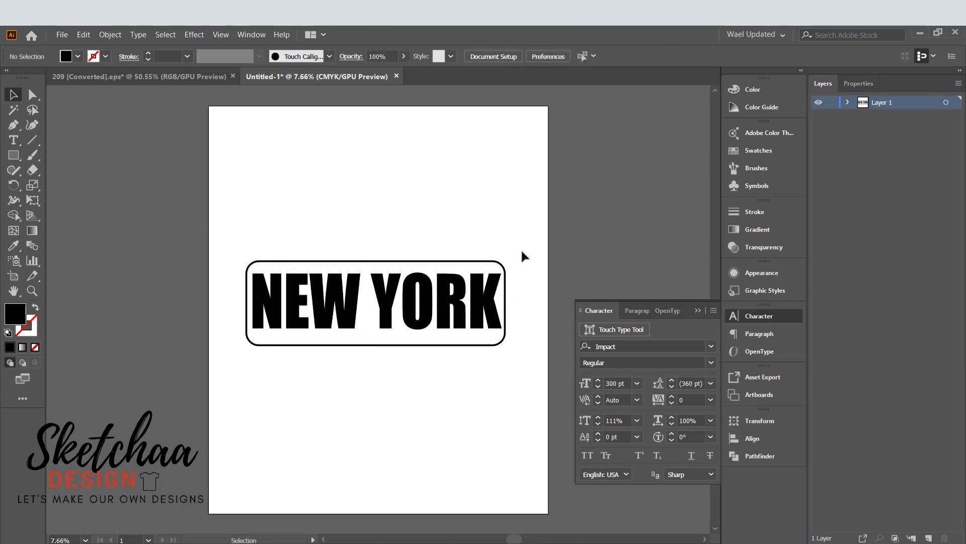
# Centre NEW YORK horizontally and vertically in the frame, and pull a skyline toward the sign.
pyautogui.moveTo(521, 249); pyautogui.dragTo(237, 368)
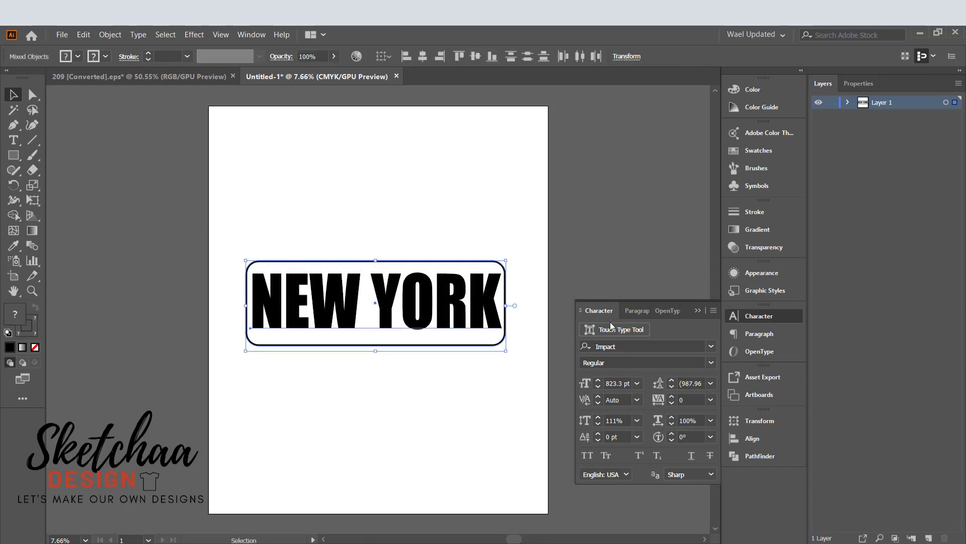
pyautogui.click(753, 438)
pyautogui.click(708, 524)
pyautogui.click(735, 480)
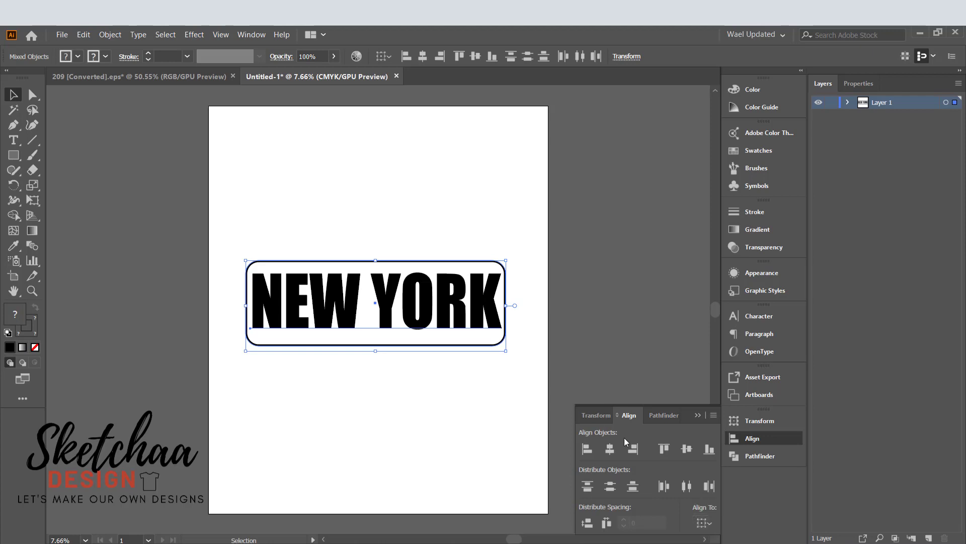
pyautogui.click(610, 448)
pyautogui.click(687, 448)
pyautogui.click(651, 360)
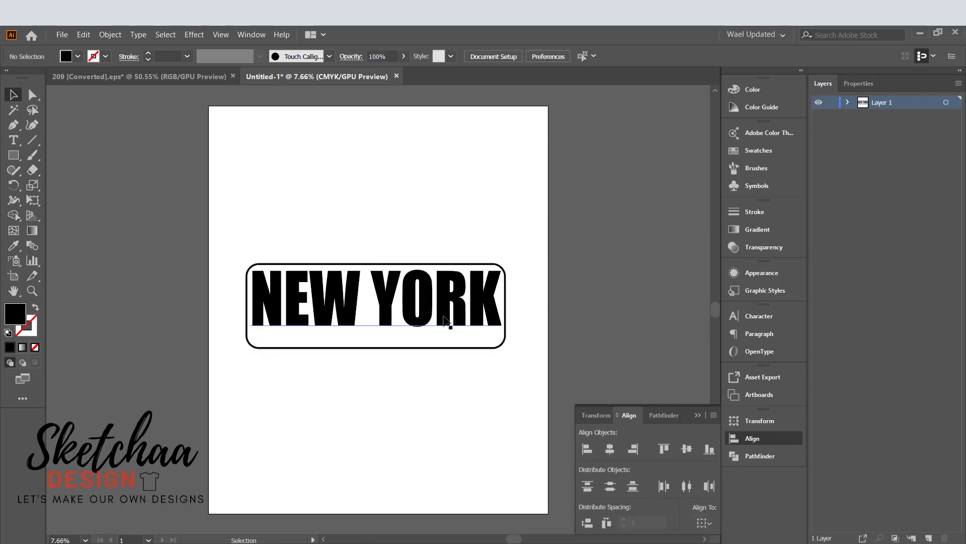
pyautogui.moveTo(442, 312); pyautogui.dragTo(451, 320)
pyautogui.click(569, 321)
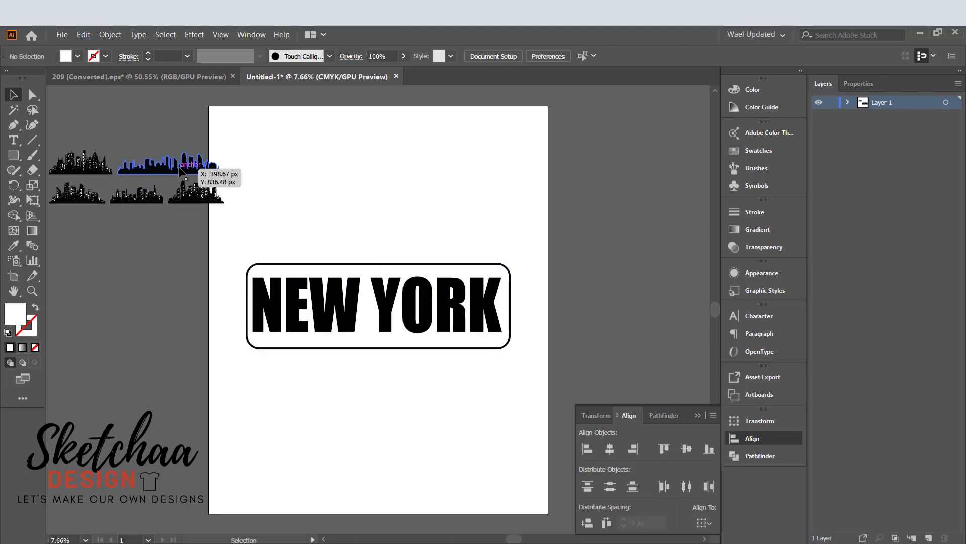
pyautogui.moveTo(178, 168); pyautogui.dragTo(106, 249)
# Bring the large skyline onto the page above NEW YORK and move the four small skylines aside.
pyautogui.moveTo(81, 172); pyautogui.dragTo(437, 222)
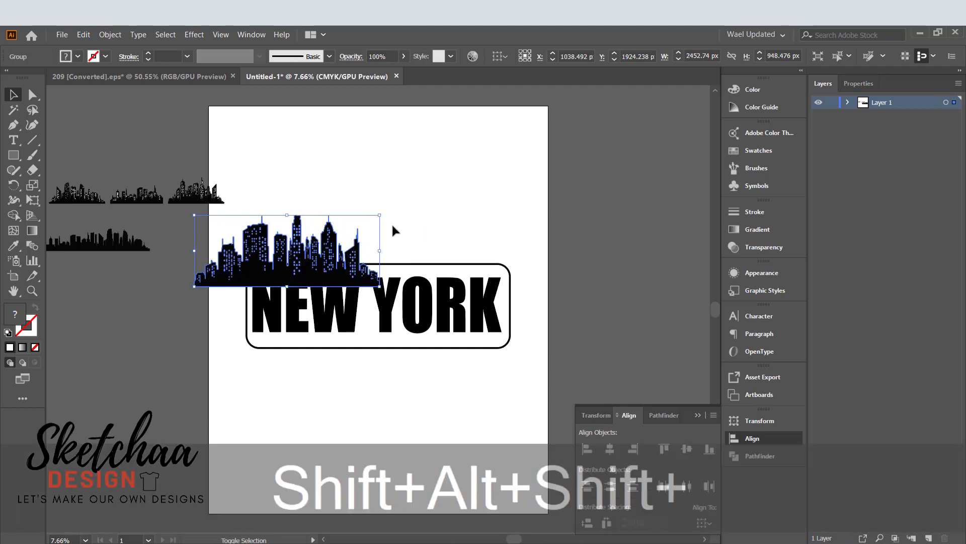
pyautogui.moveTo(380, 216); pyautogui.dragTo(467, 181)
pyautogui.moveTo(381, 244); pyautogui.dragTo(436, 212)
pyautogui.hscroll(-2, 80, 232)
pyautogui.moveTo(71, 270); pyautogui.dragTo(246, 189)
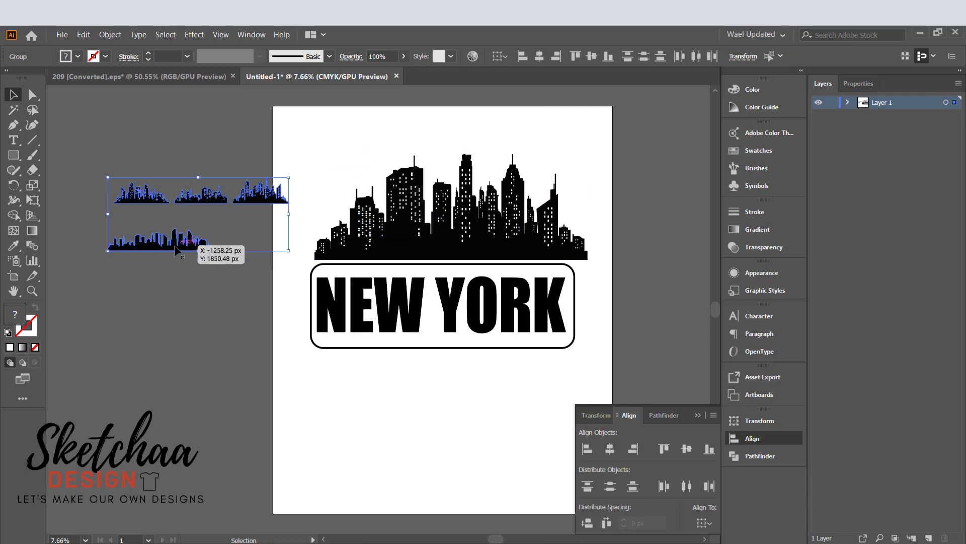
pyautogui.moveTo(176, 244); pyautogui.dragTo(117, 264)
pyautogui.click(228, 327)
# Scale the skyline to the frame's width and rest it on the frame's top edge.
pyautogui.moveTo(442, 242)
pyautogui.mouseDown()
pyautogui.moveTo(505, 204)
pyautogui.moveTo(437, 243)
pyautogui.mouseUp()
pyautogui.moveTo(582, 151); pyautogui.dragTo(559, 164)
pyautogui.moveTo(454, 211); pyautogui.dragTo(454, 216)
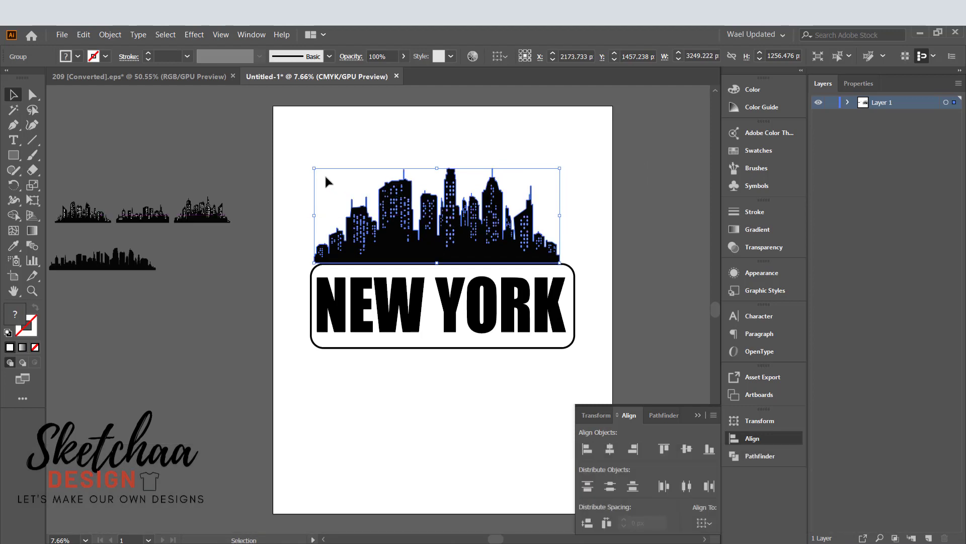
pyautogui.moveTo(312, 168); pyautogui.dragTo(322, 171)
pyautogui.click(254, 261)
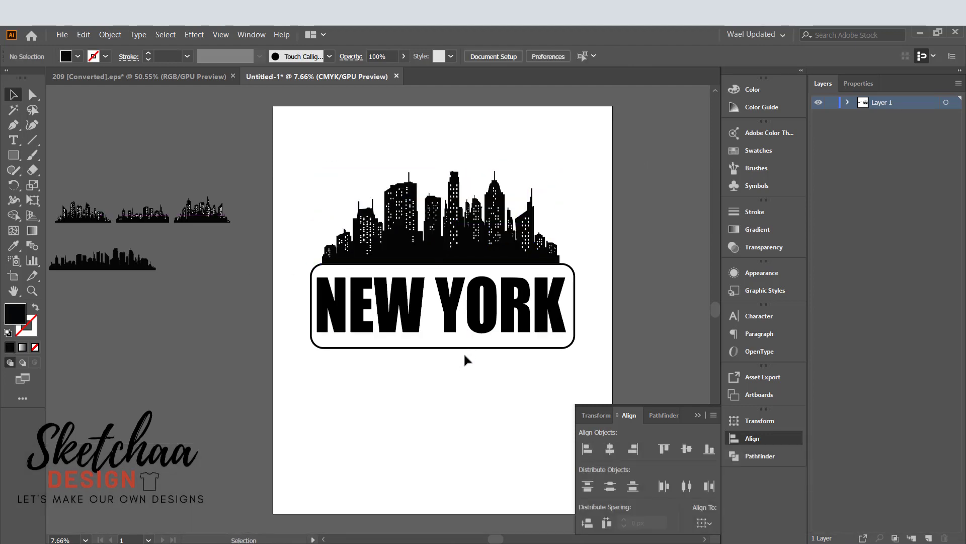
# Give the rounded NEW YORK frame a 30 pt outline.
pyautogui.click(311, 308)
pyautogui.keyDown('shift'); pyautogui.click(148, 53); pyautogui.keyUp('shift')
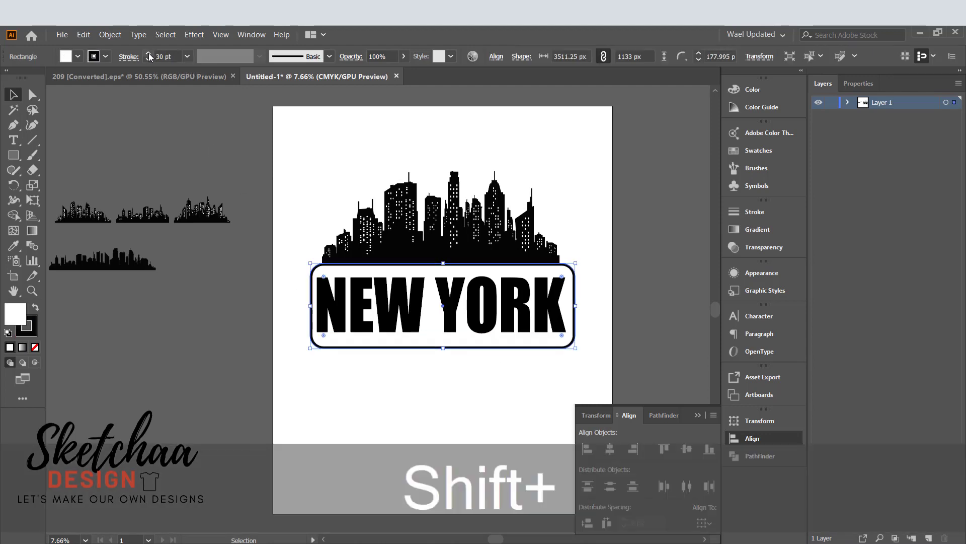
pyautogui.click(348, 395)
pyautogui.click(434, 259)
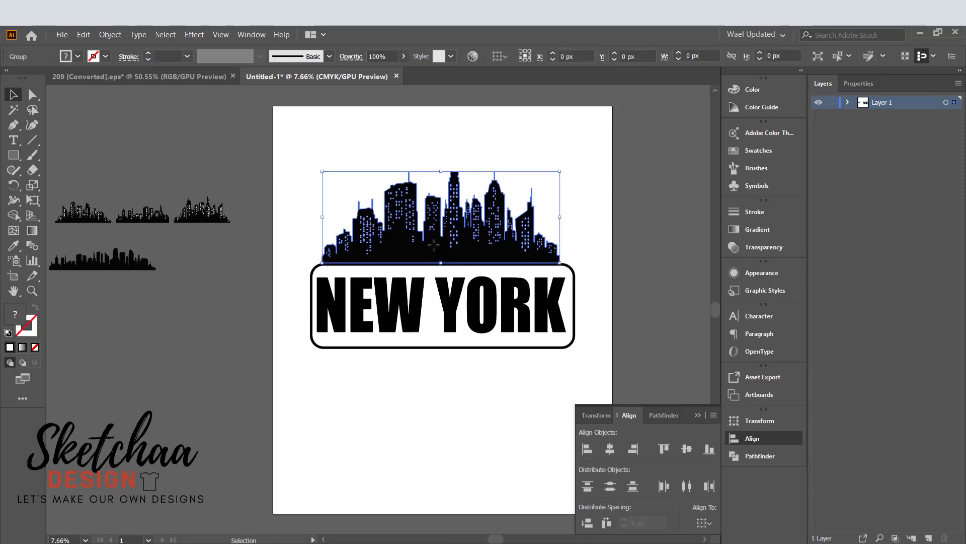
# Duplicate the skyline downward and rotate the copy 180°.
pyautogui.moveTo(434, 259); pyautogui.dragTo(432, 334)
pyautogui.moveTo(432, 253); pyautogui.dragTo(431, 331)
pyautogui.rightClick(431, 331)
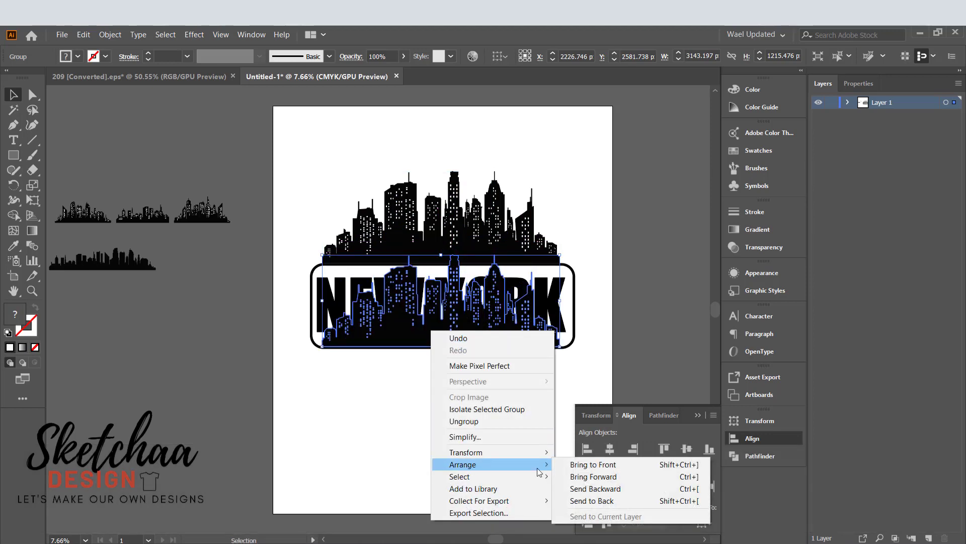
pyautogui.moveTo(547, 458)
pyautogui.click(589, 480)
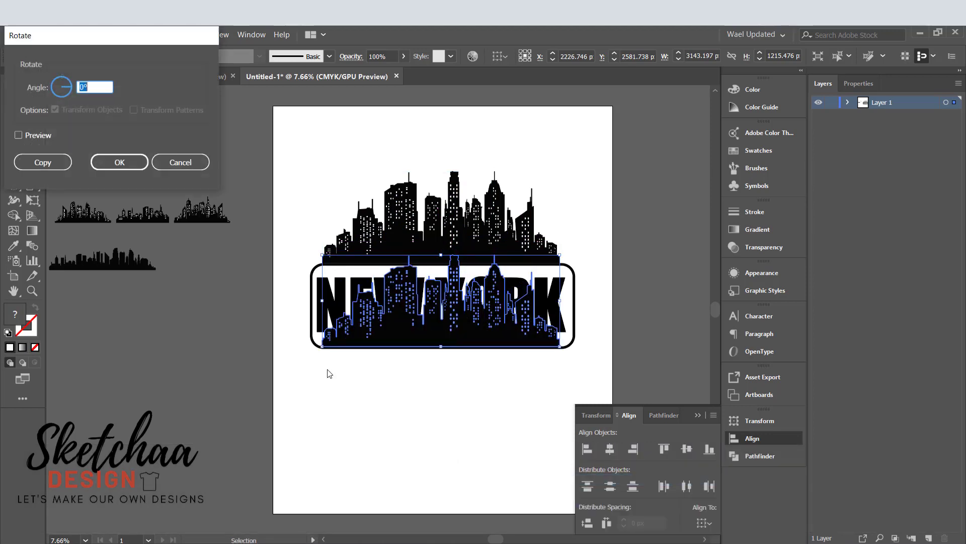
pyautogui.click(19, 136)
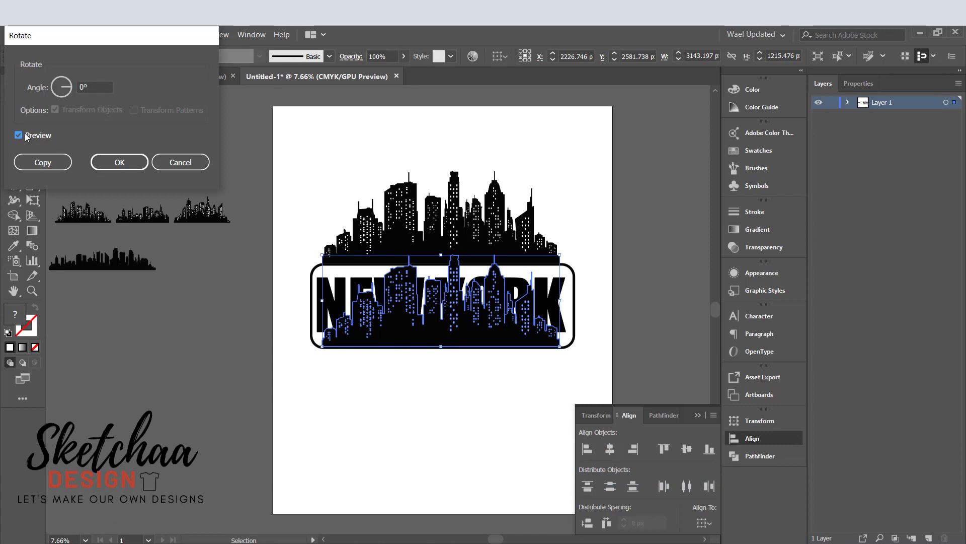
pyautogui.click(67, 77)
pyautogui.click(47, 87)
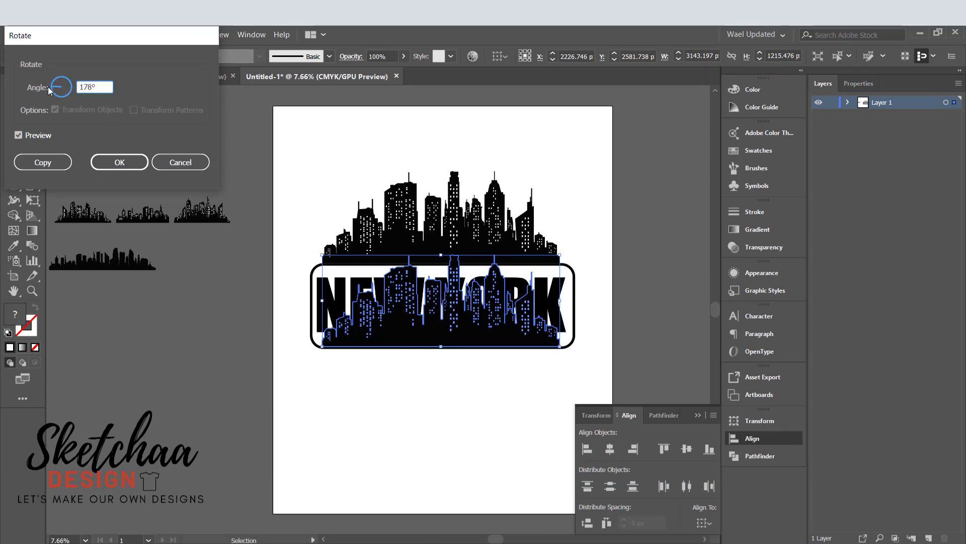
pyautogui.moveTo(93, 87); pyautogui.dragTo(71, 96)
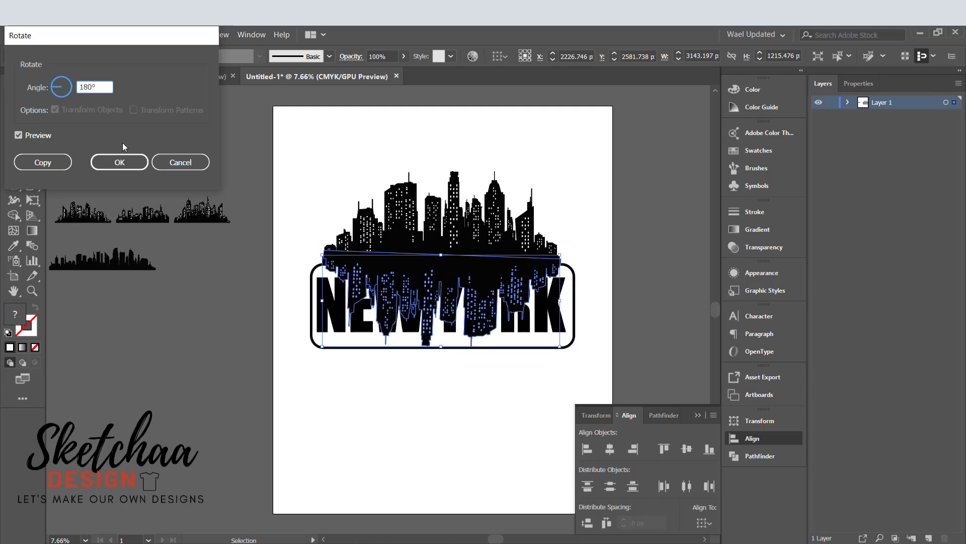
pyautogui.press('Return')
# Place the flipped skyline beneath the NEW YORK frame and close the Align panel.
pyautogui.moveTo(384, 273); pyautogui.dragTo(395, 362)
pyautogui.click(281, 270)
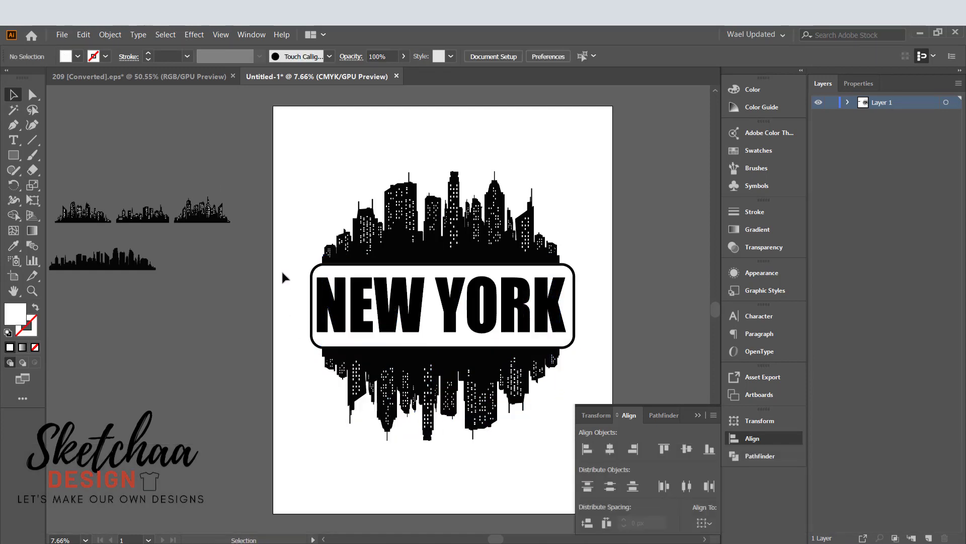
pyautogui.click(695, 417)
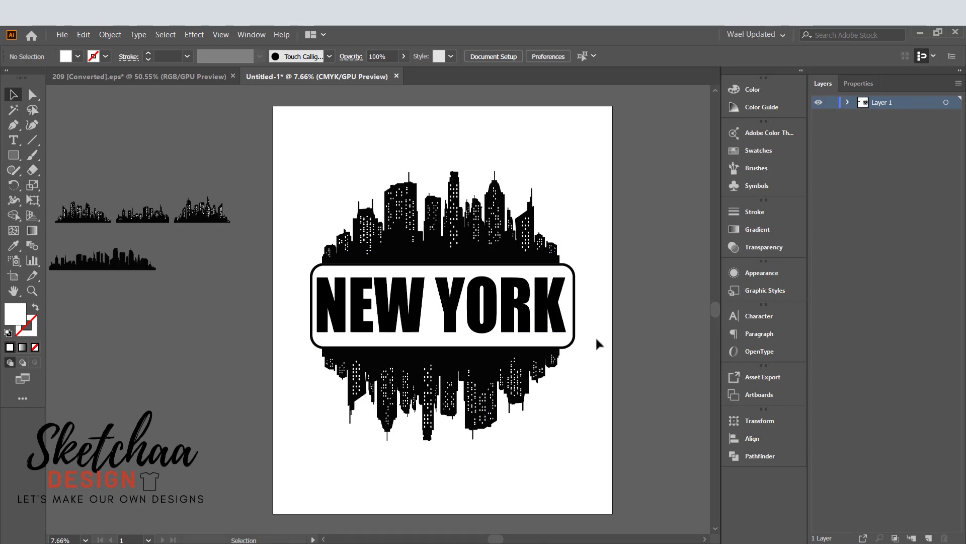
pyautogui.click(522, 309)
# Nudge the NEW YORK text slightly right and down with the arrow keys.
pyautogui.press('Right')
pyautogui.press('Right')
pyautogui.press('Right')
pyautogui.press('Right')
pyautogui.press('Right')
pyautogui.press('Right')
pyautogui.press('Right')
pyautogui.press('Right')
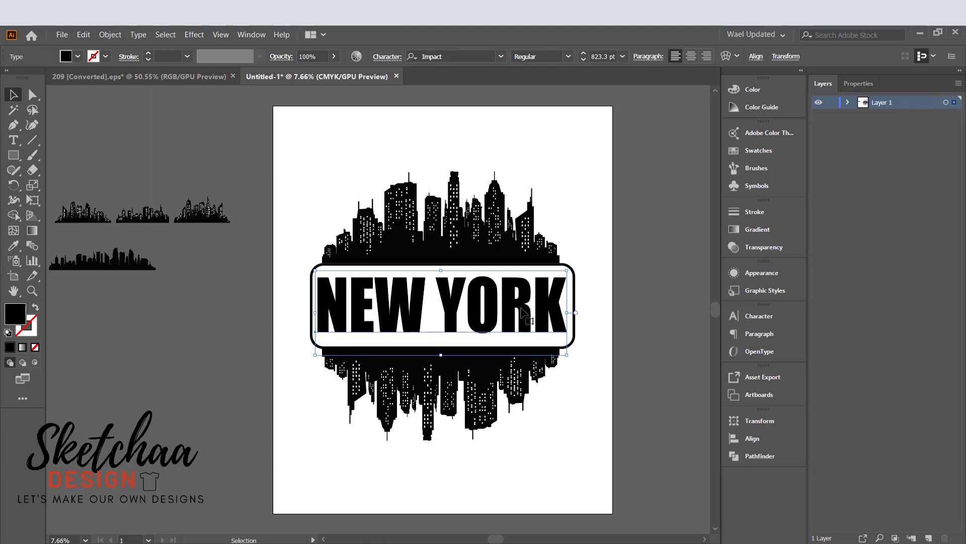
pyautogui.press('Down')
pyautogui.press('Down')
pyautogui.press('Down')
pyautogui.press('Down')
pyautogui.press('Down')
pyautogui.press('Down')
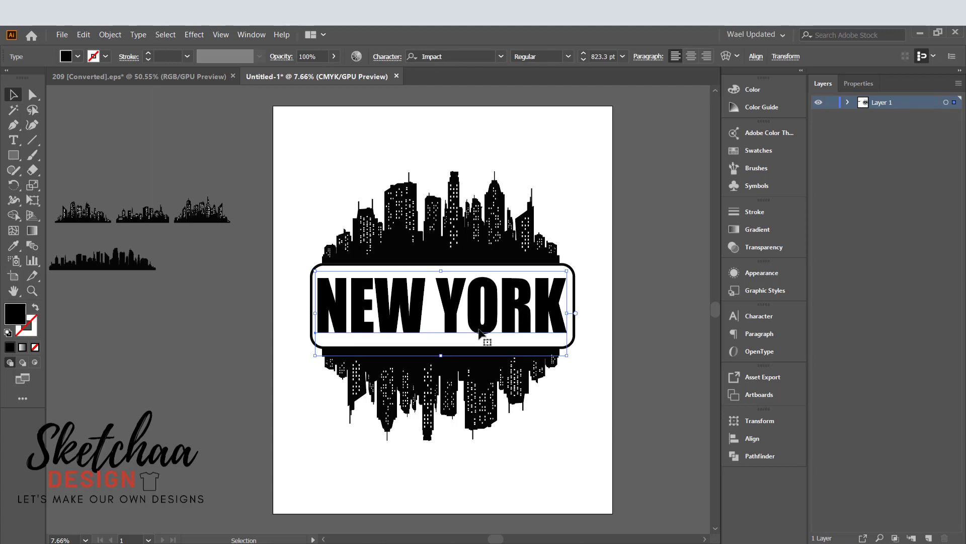
pyautogui.press('Right')
pyautogui.press('Right')
pyautogui.press('Right')
pyautogui.press('Right')
pyautogui.press('Right')
pyautogui.press('Right')
pyautogui.press('Right')
pyautogui.press('Right')
pyautogui.press('Right')
pyautogui.press('Right')
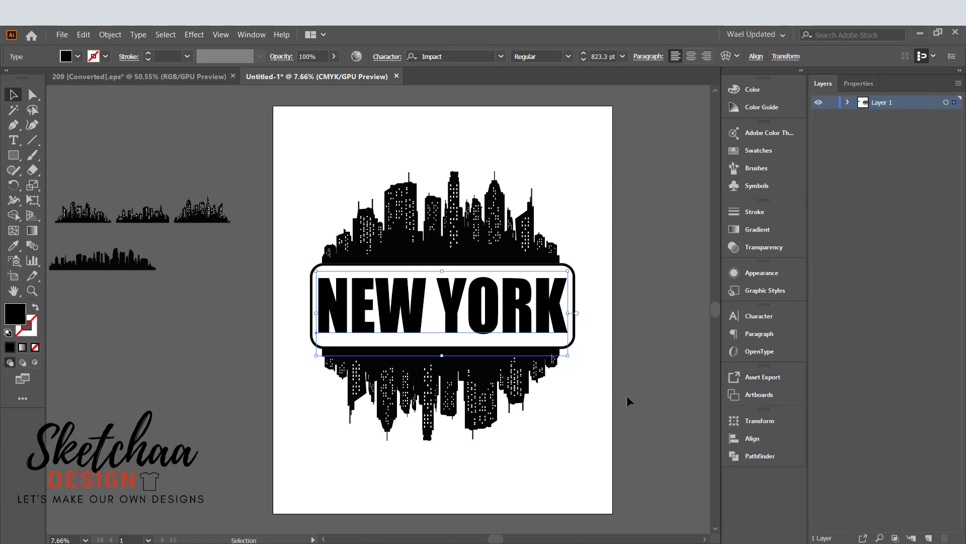
pyautogui.click(627, 397)
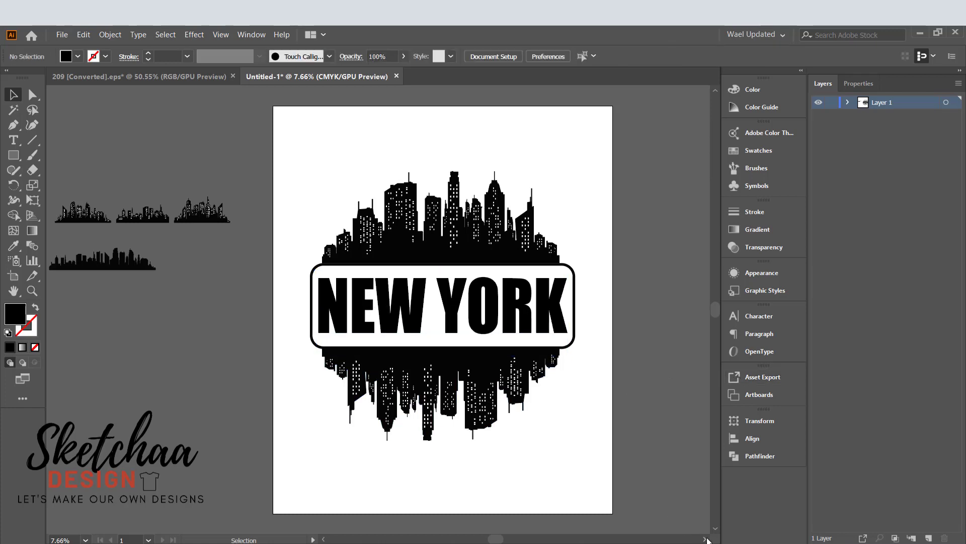
# Draw a rectangle on the pasteboard filled with #893E44.
pyautogui.click(12, 156)
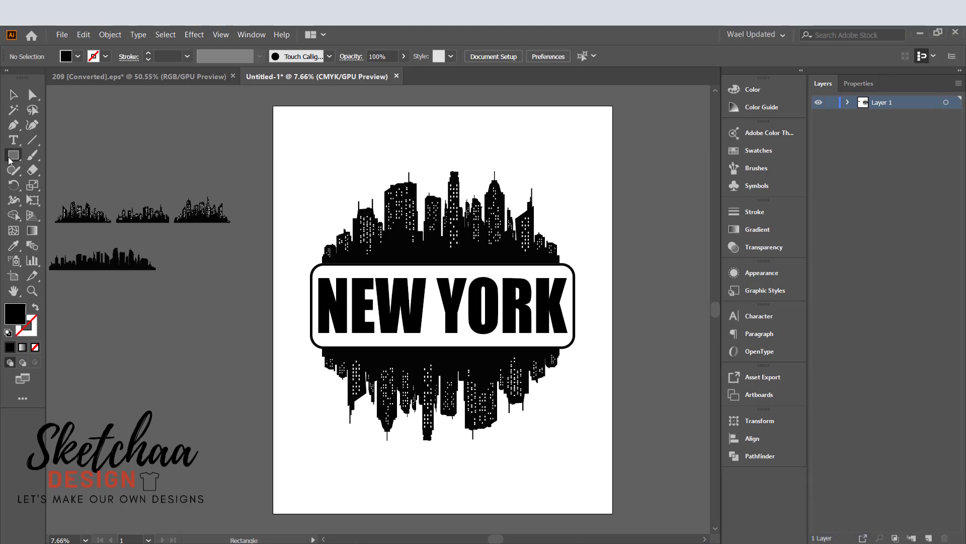
pyautogui.moveTo(172, 301); pyautogui.dragTo(158, 351)
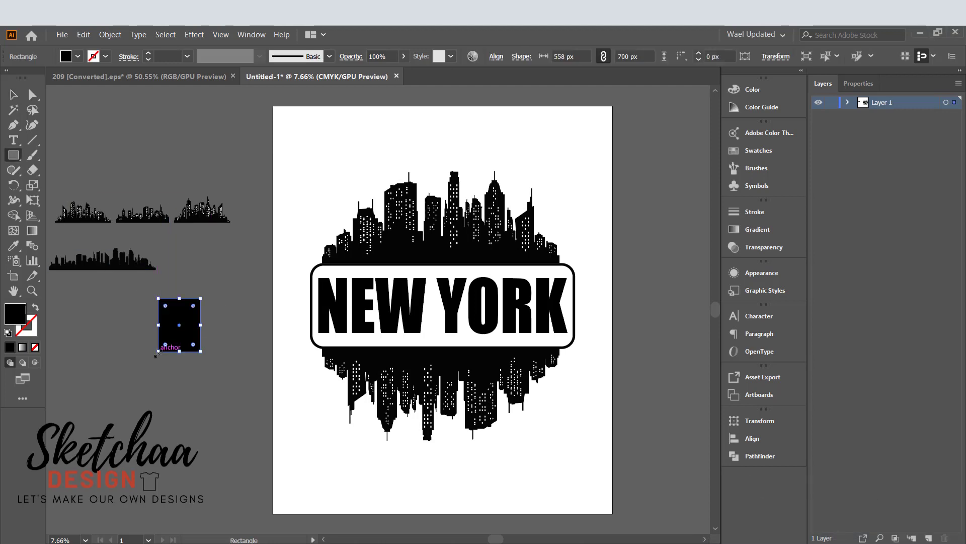
pyautogui.doubleClick(23, 319)
pyautogui.write('#893E44')
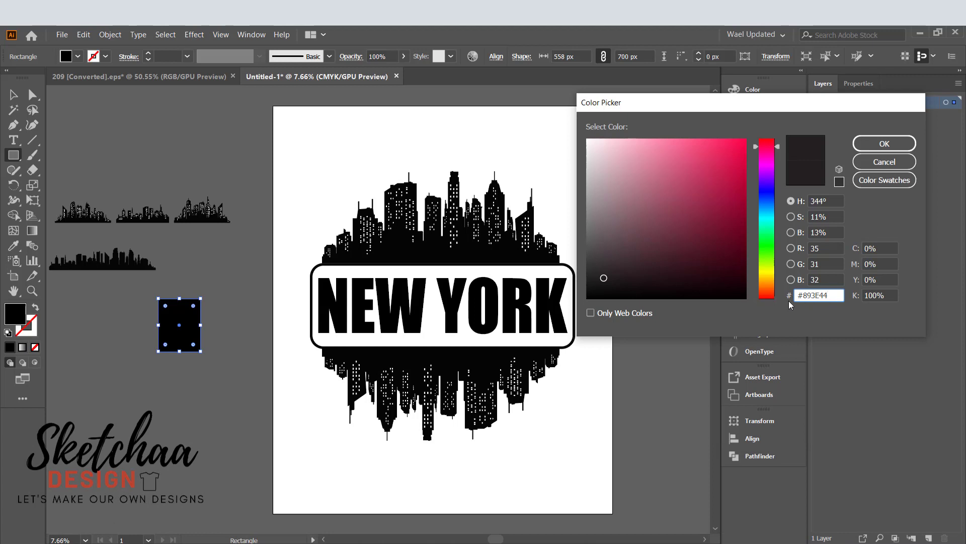
pyautogui.press('Return')
# Eyedropper the rectangle's #893E44 red onto the NEW YORK text.
pyautogui.press('v')
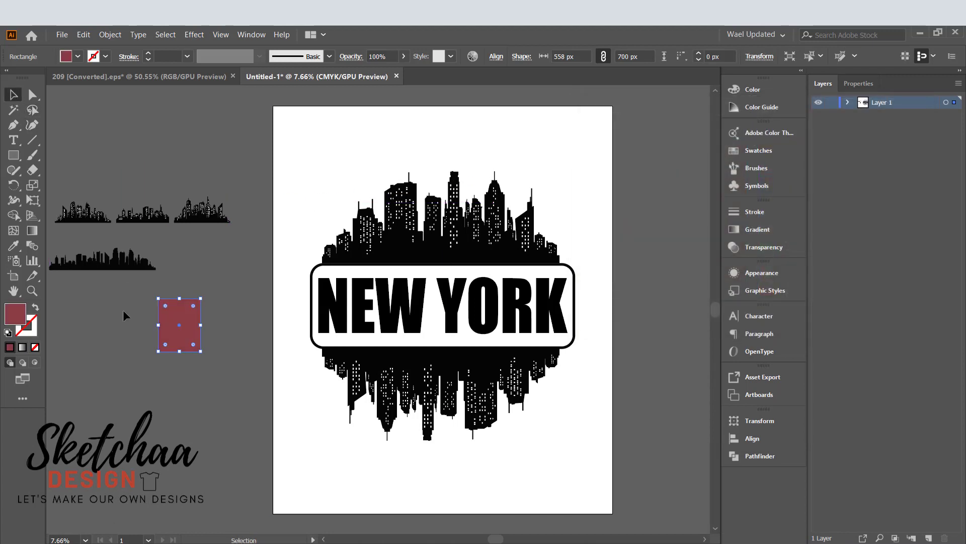
pyautogui.click(378, 307)
pyautogui.press('i')
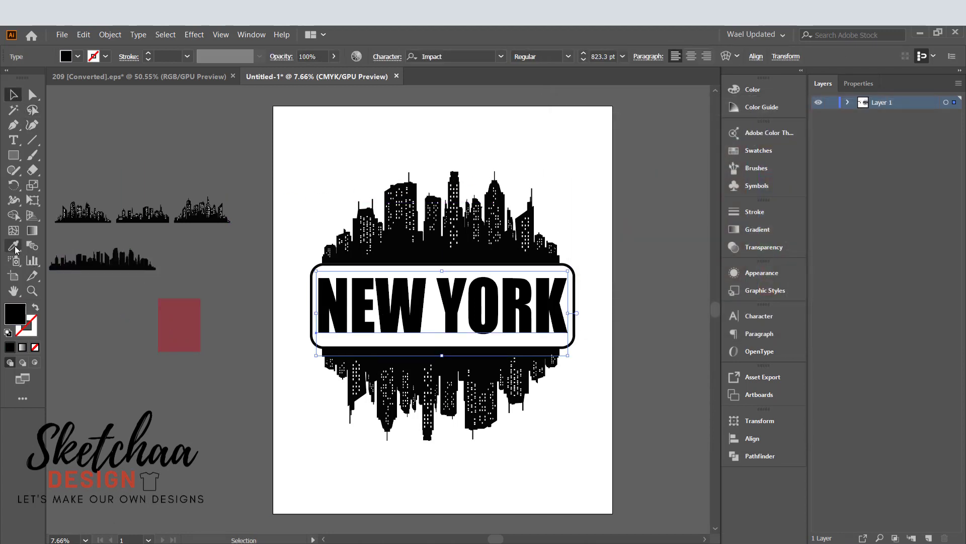
pyautogui.click(183, 335)
pyautogui.press('v')
pyautogui.click(129, 122)
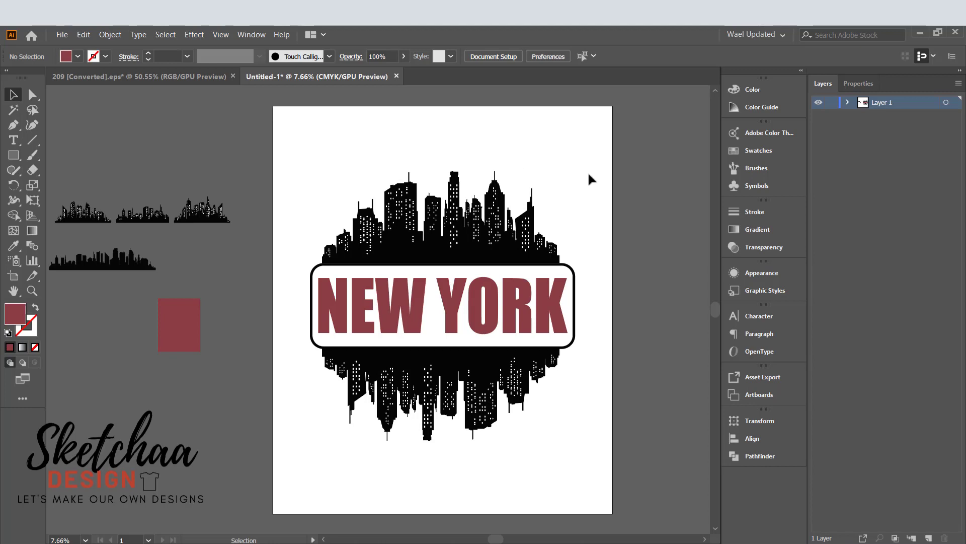
# Horizontally centre both skylines and the frame, undo the vertical align, and group them.
pyautogui.click(490, 231)
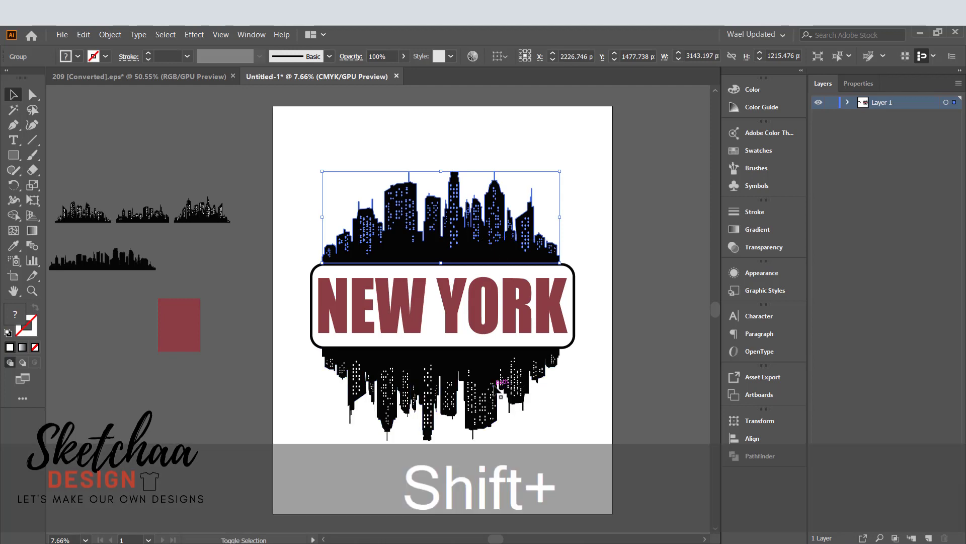
pyautogui.keyDown('shift'); pyautogui.click(495, 385); pyautogui.keyUp('shift')
pyautogui.keyDown('shift'); pyautogui.click(573, 332); pyautogui.keyUp('shift')
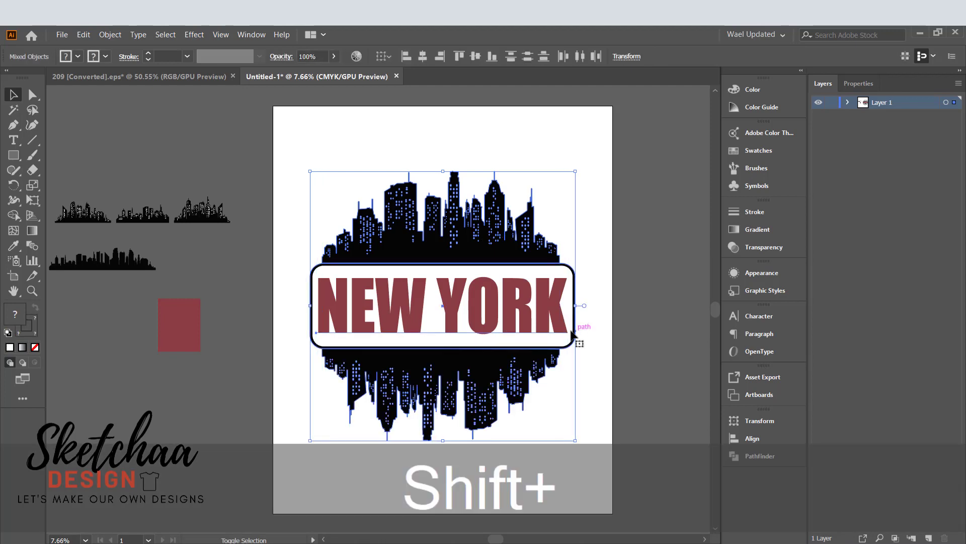
pyautogui.click(423, 56)
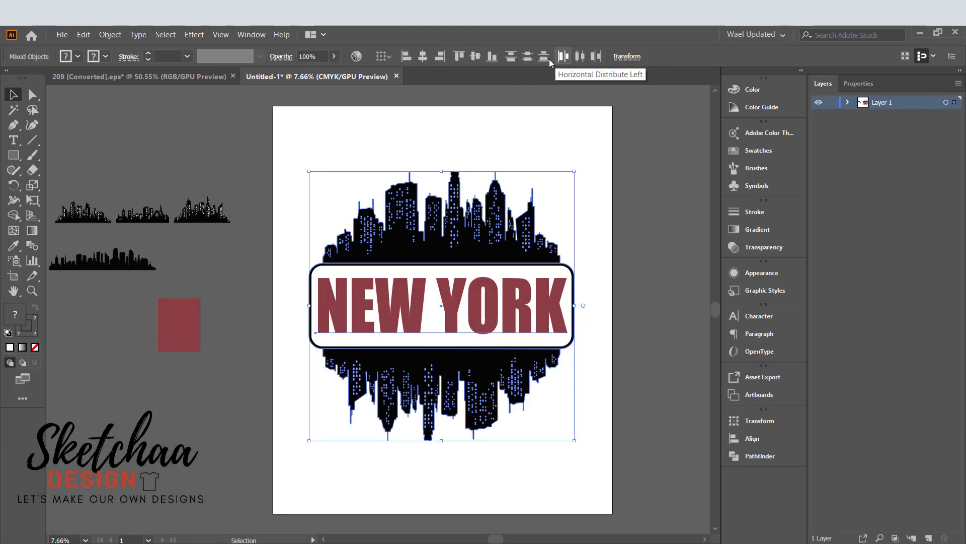
pyautogui.click(472, 59)
pyautogui.hotkey('ctrl', 'z')
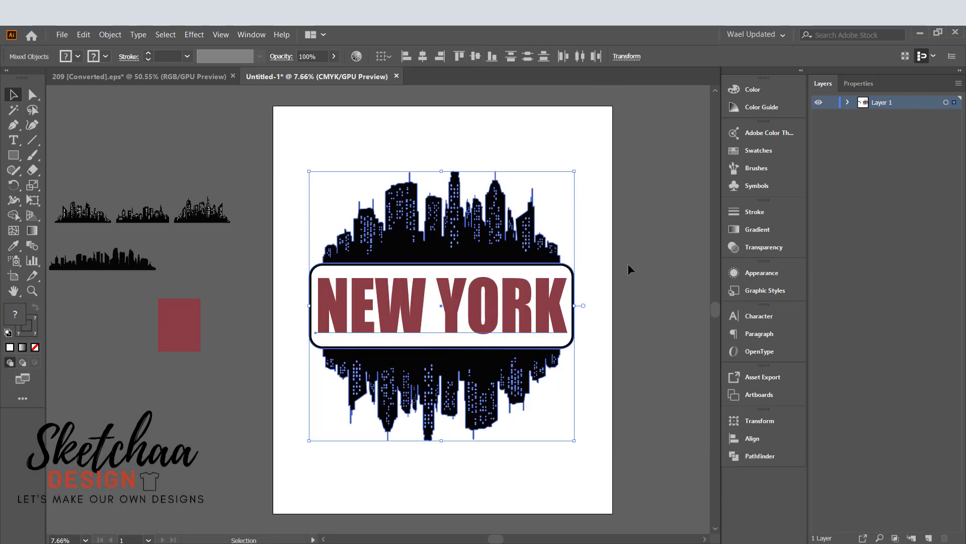
pyautogui.hotkey('ctrl', 'g')
pyautogui.click(627, 263)
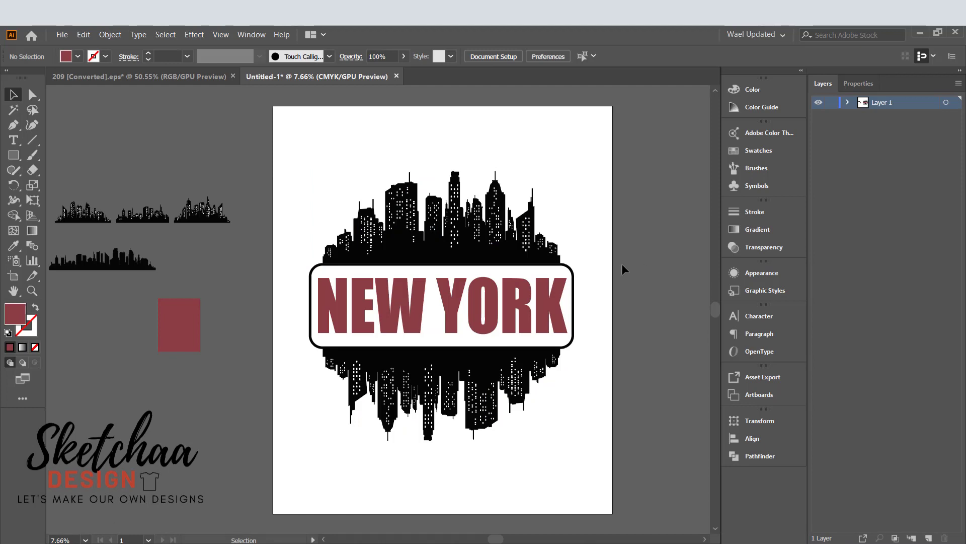
# Type 2021 on the pasteboard and fill it white.
pyautogui.click(14, 140)
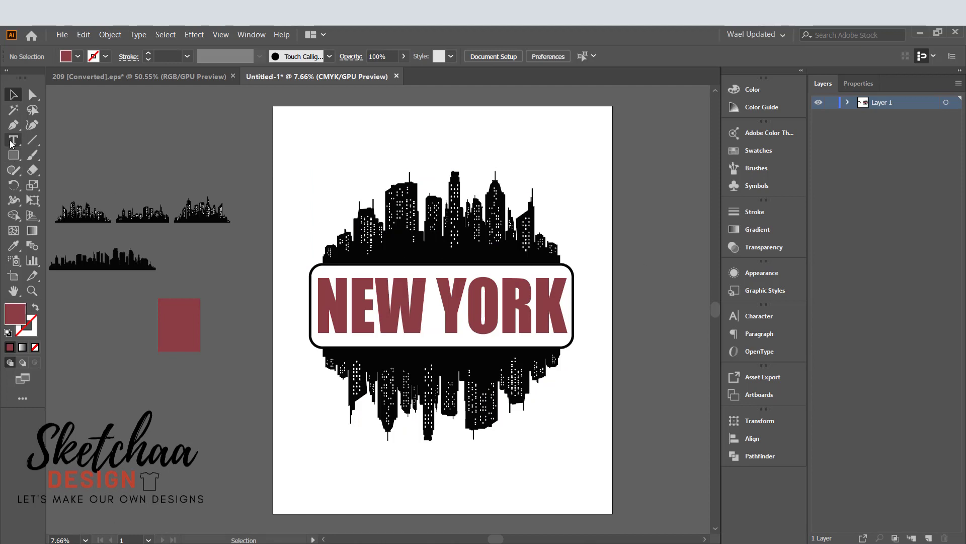
pyautogui.click(112, 408)
pyautogui.write('2021')
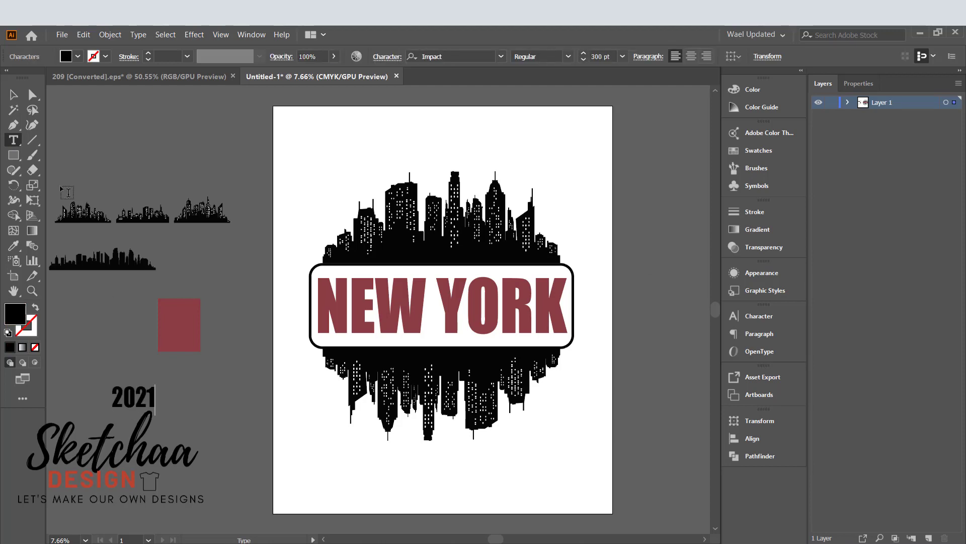
pyautogui.press('Escape')
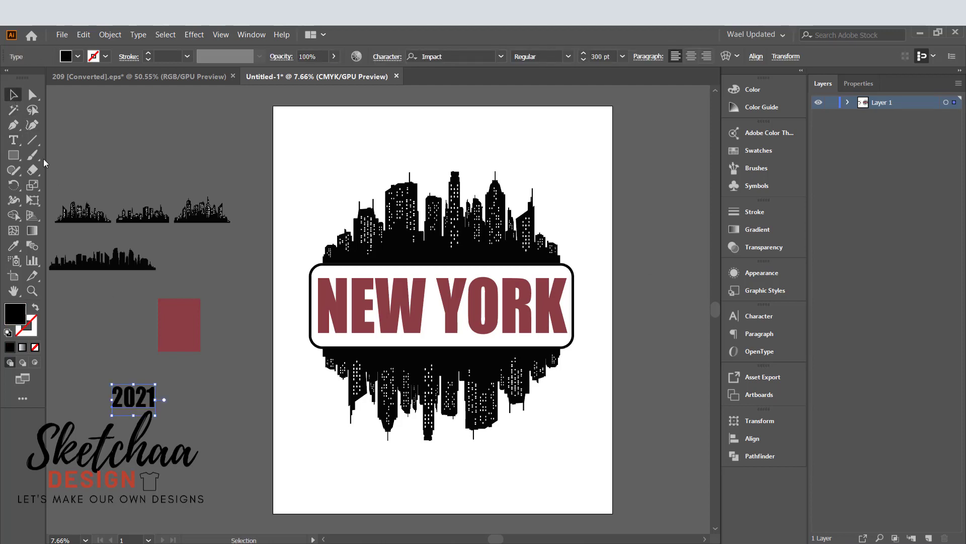
pyautogui.click(78, 57)
pyautogui.click(24, 80)
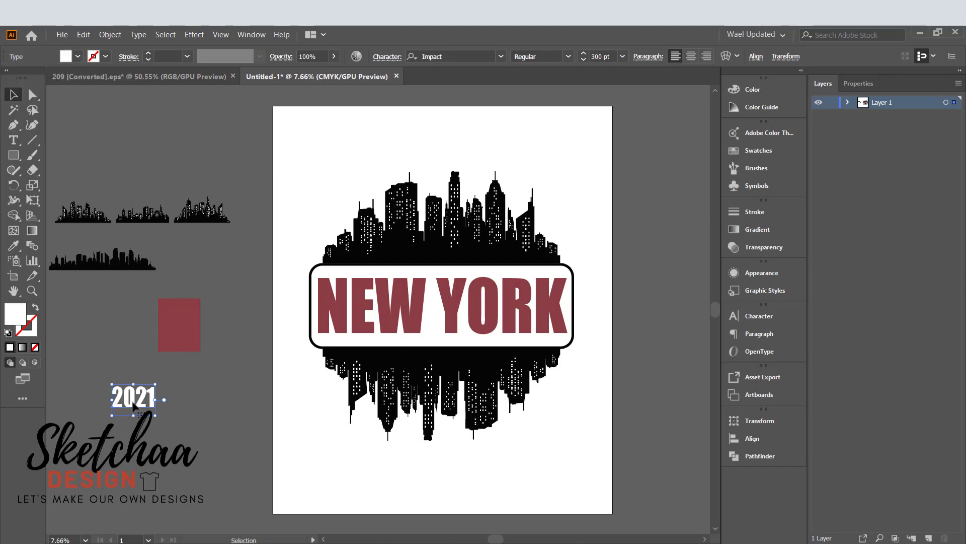
# Position the white 2021 label on the pasteboard below the red rectangle.
pyautogui.moveTo(135, 405); pyautogui.dragTo(462, 353)
pyautogui.click(443, 474)
pyautogui.click(145, 411)
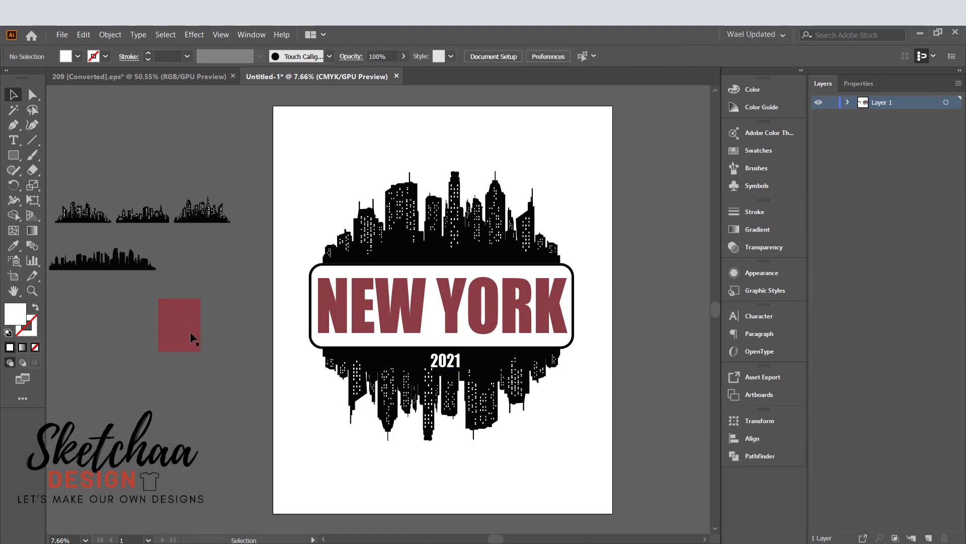
pyautogui.moveTo(447, 360); pyautogui.dragTo(183, 387)
pyautogui.click(367, 423)
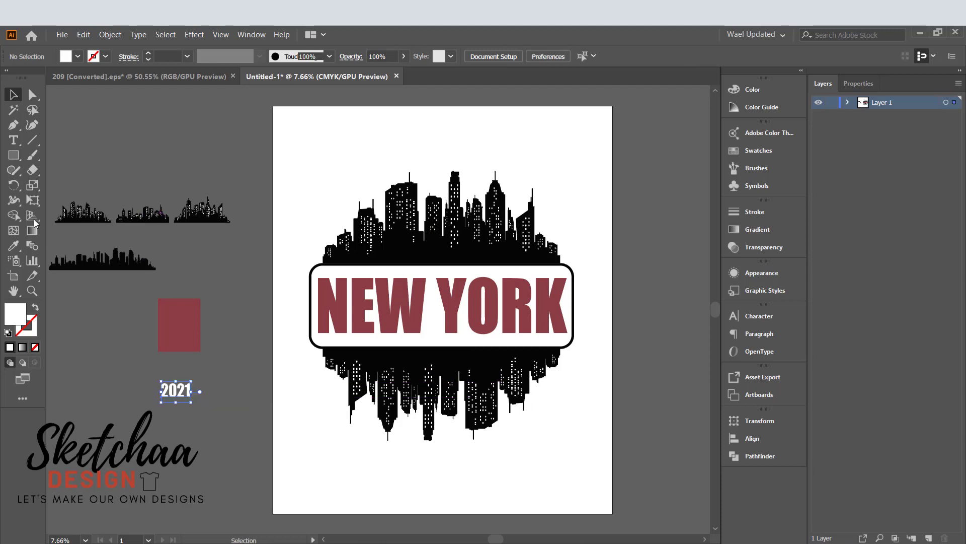
# Draw three fully rounded white bars left of 2021 and copy the set to its right.
pyautogui.click(13, 155)
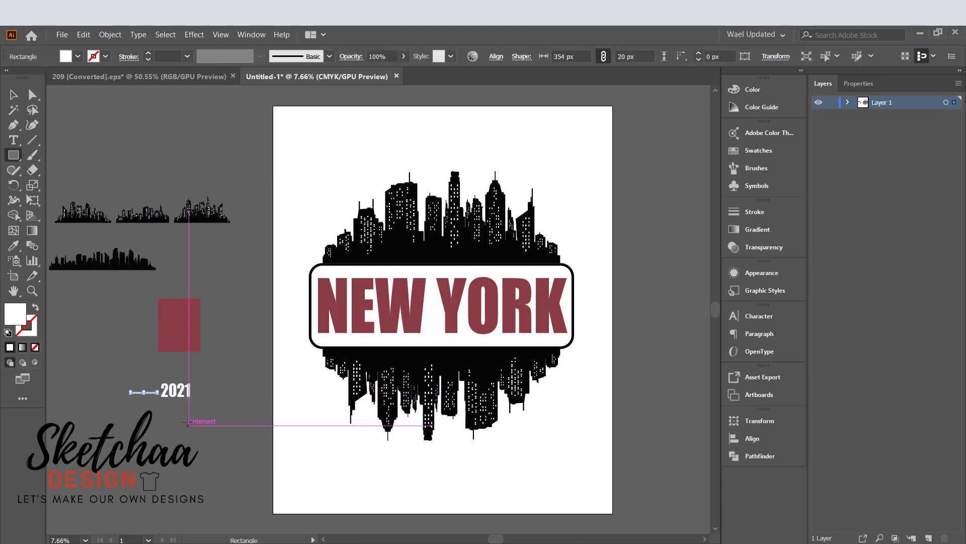
pyautogui.hotkey('ctrl', 'z')
pyautogui.moveTo(147, 388); pyautogui.dragTo(124, 397)
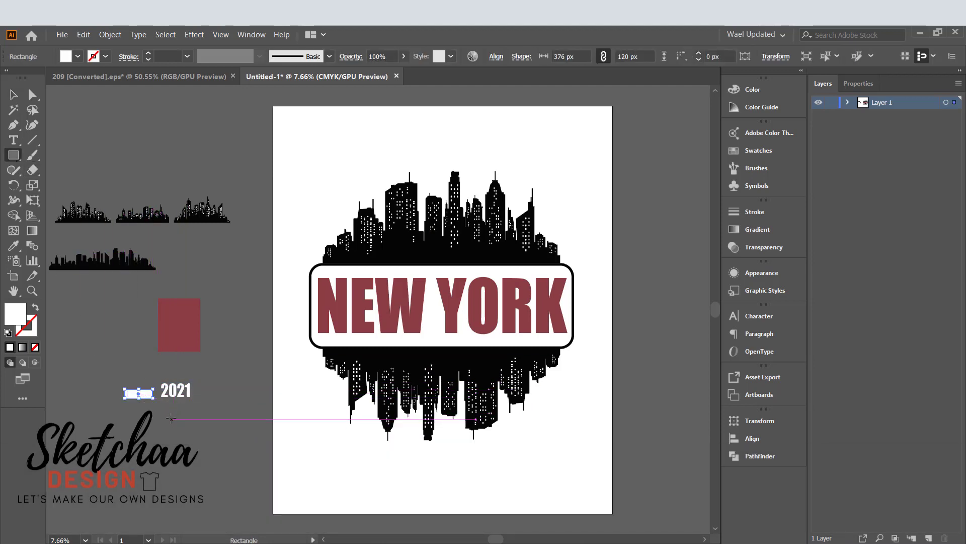
pyautogui.press('v')
pyautogui.hotkey('ctrl', '=')
pyautogui.hotkey('ctrl', '=')
pyautogui.hotkey('ctrl', '=')
pyautogui.hotkey('ctrl', '=')
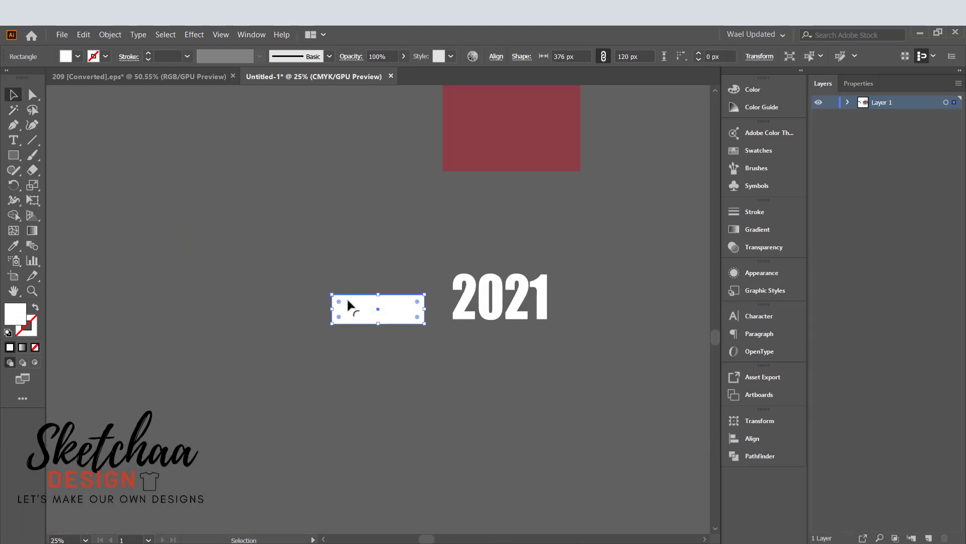
pyautogui.moveTo(348, 300); pyautogui.dragTo(422, 297)
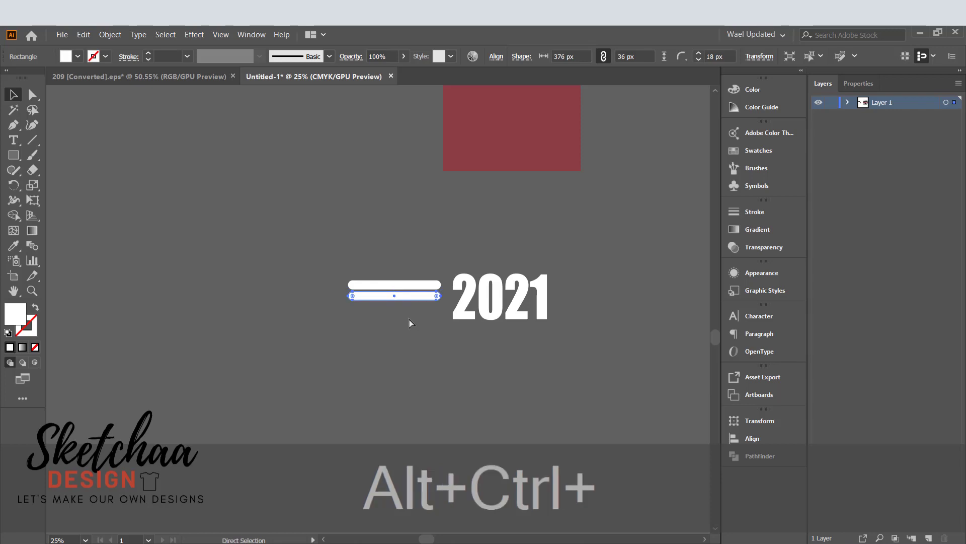
pyautogui.hotkey('ctrl', 'alt', 'd')
pyautogui.click(423, 265)
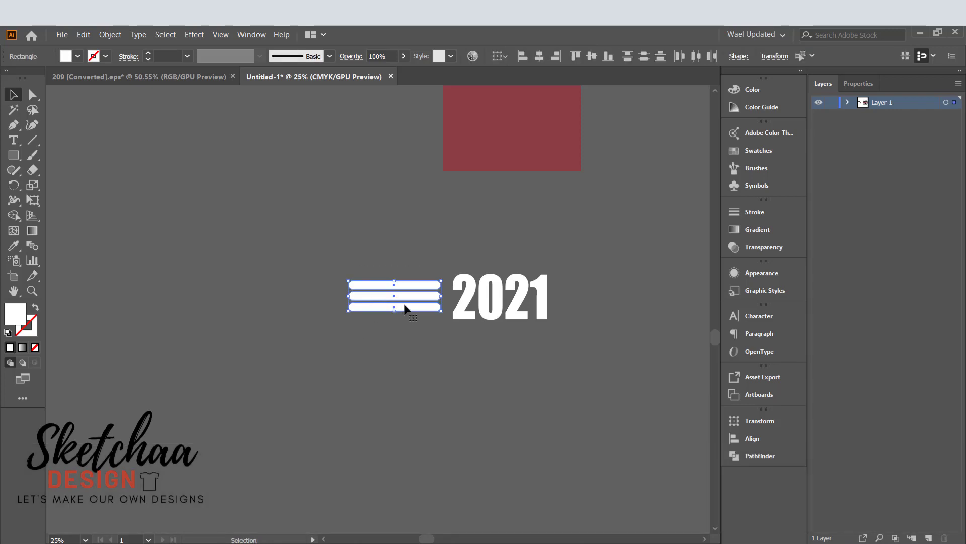
pyautogui.moveTo(408, 308); pyautogui.dragTo(616, 311)
pyautogui.moveTo(557, 358); pyautogui.dragTo(330, 300)
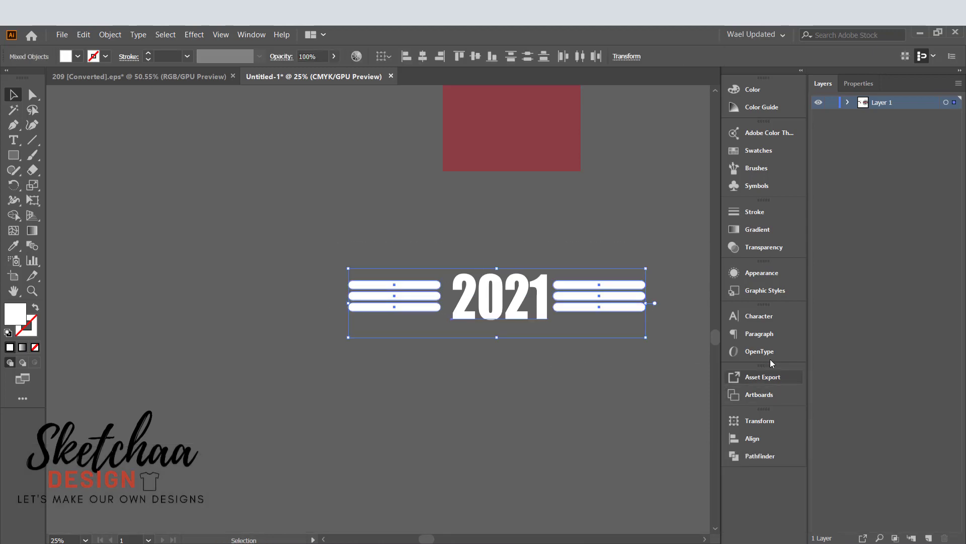
# Undo a vertical align that collapsed the bars, then group each set of three bars.
pyautogui.click(748, 437)
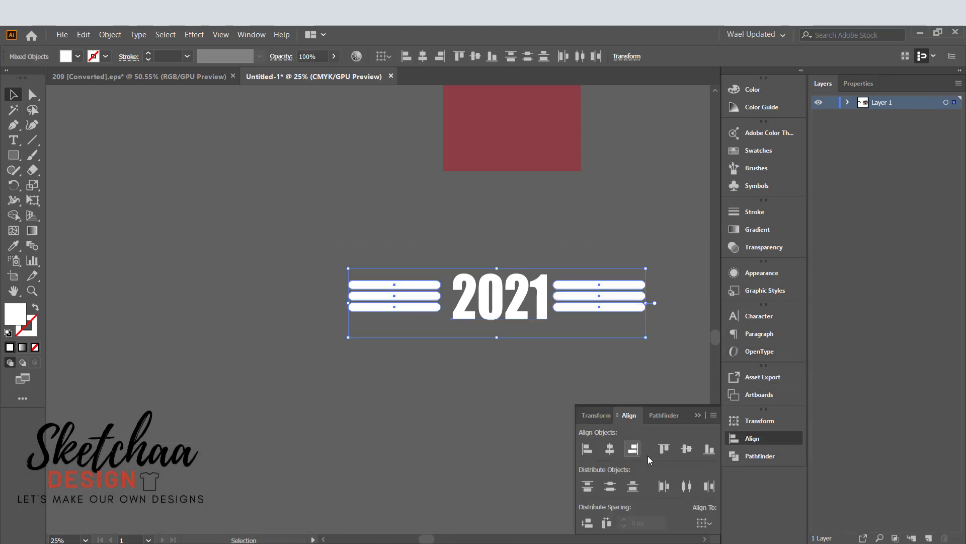
pyautogui.click(687, 449)
pyautogui.hotkey('ctrl', 'z')
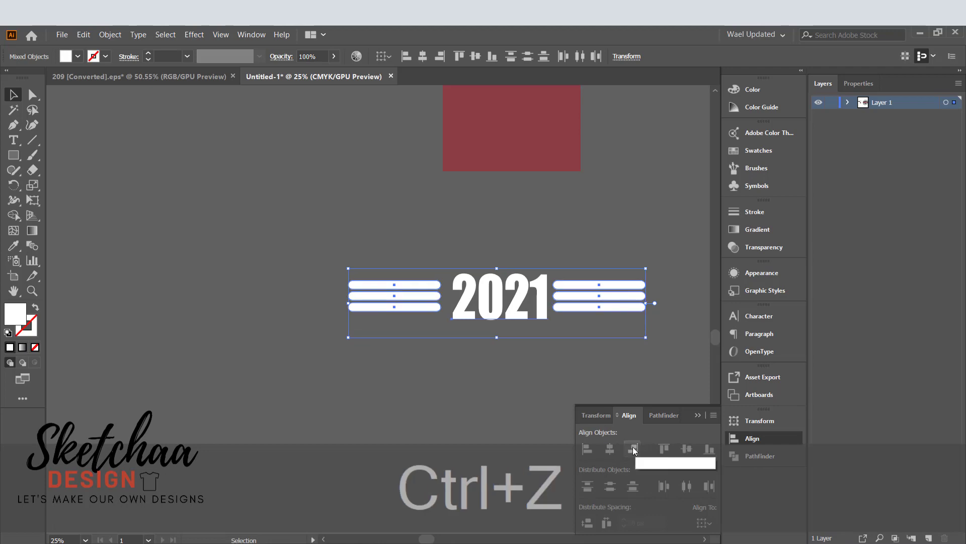
pyautogui.click(534, 354)
pyautogui.rightClick(607, 305)
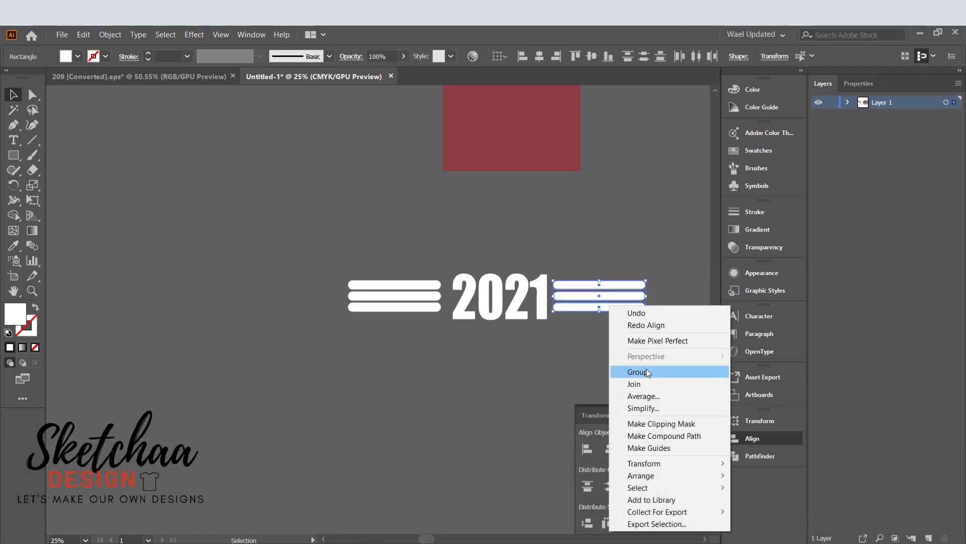
pyautogui.click(624, 371)
pyautogui.click(418, 298)
pyautogui.rightClick(400, 302)
pyautogui.click(408, 367)
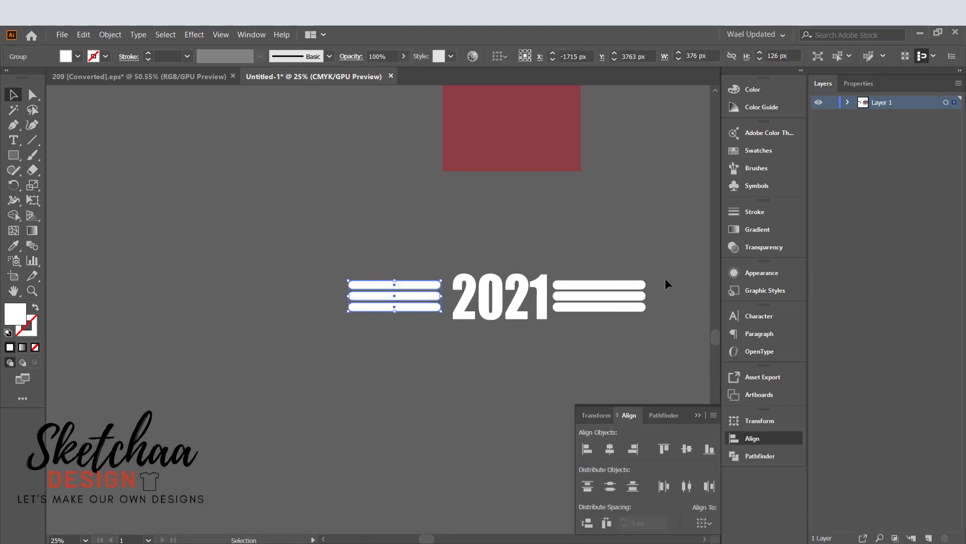
# Group both bar sets together and vertically centre them with the 2021 label.
pyautogui.moveTo(330, 340); pyautogui.dragTo(331, 341)
pyautogui.click(424, 376)
pyautogui.click(416, 302)
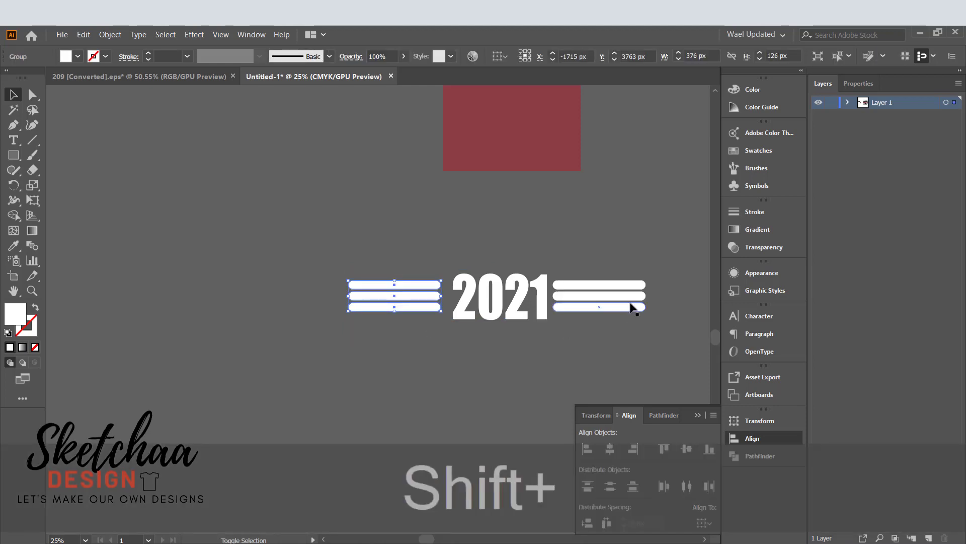
pyautogui.keyDown('shift'); pyautogui.click(629, 304); pyautogui.keyUp('shift')
pyautogui.rightClick(628, 303)
pyautogui.click(640, 387)
pyautogui.click(567, 274)
pyautogui.moveTo(568, 274); pyautogui.dragTo(535, 302)
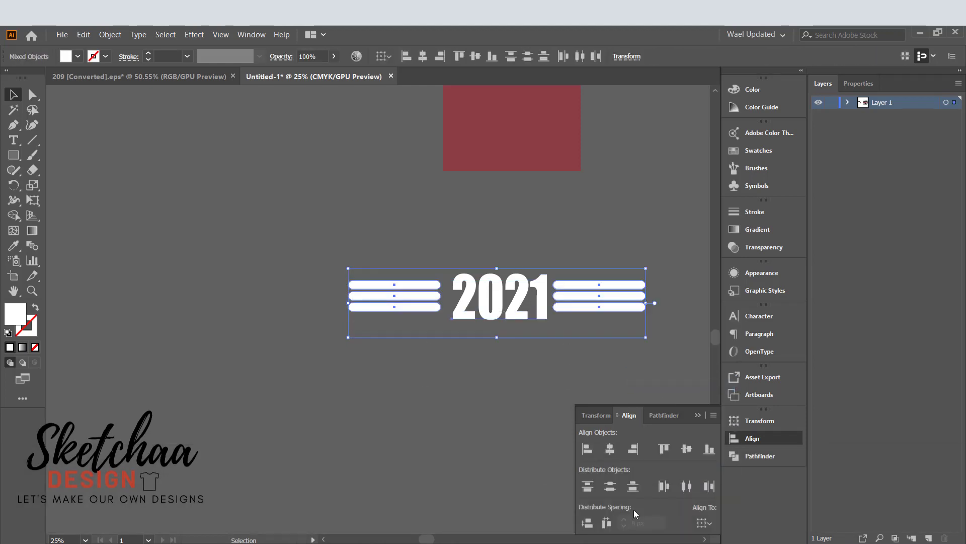
pyautogui.click(685, 450)
pyautogui.click(484, 414)
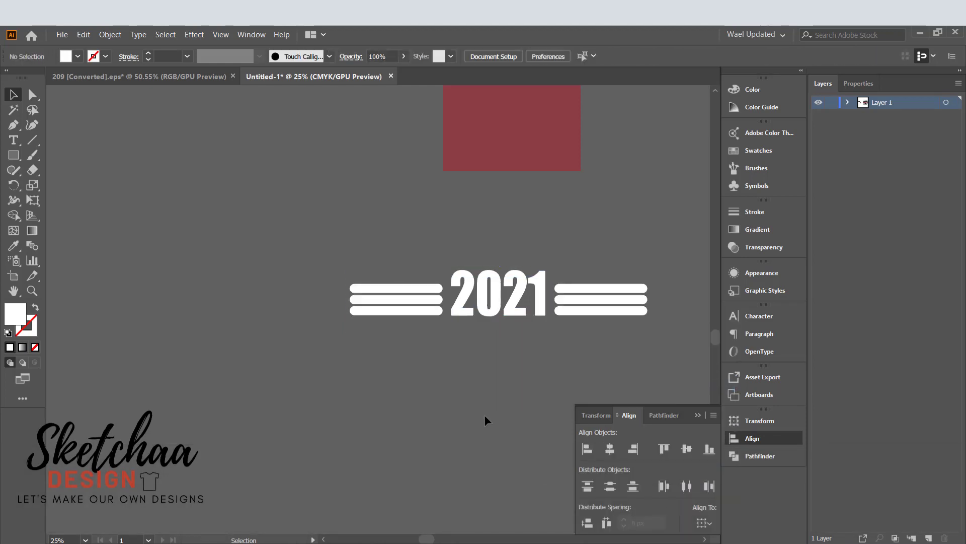
pyautogui.click(368, 329)
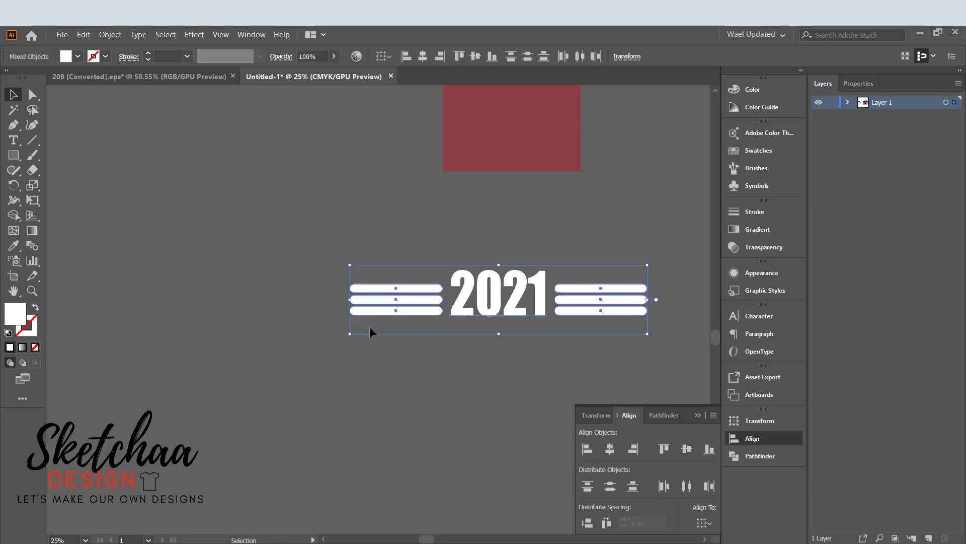
# Expand the 2021 text and its bars into plain shapes.
pyautogui.click(107, 35)
pyautogui.click(160, 167)
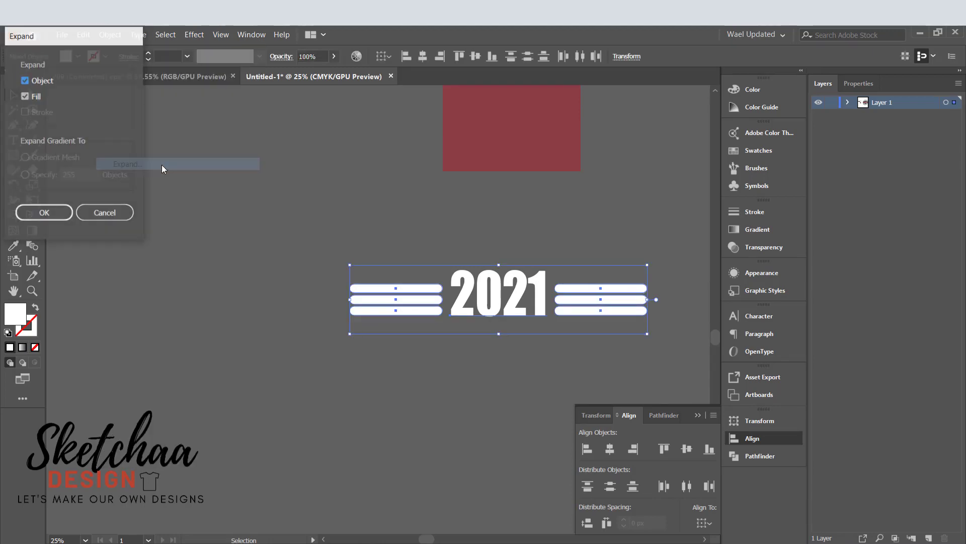
pyautogui.press('Return')
pyautogui.click(171, 332)
pyautogui.hotkey('ctrl', '0')
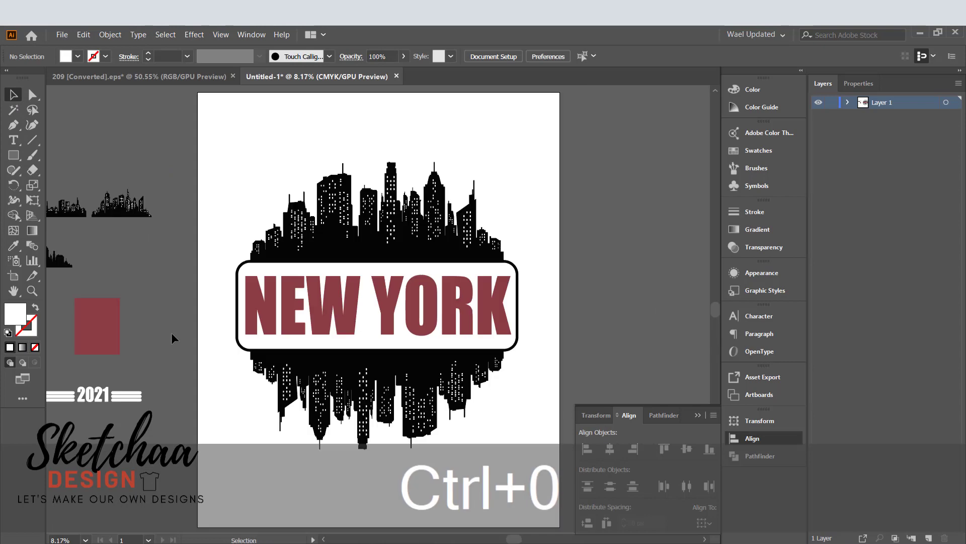
# Group 2021 with its bars, shrink it proportionally, and centre it below the NEW YORK banner.
pyautogui.click(107, 394)
pyautogui.moveTo(143, 387); pyautogui.dragTo(373, 363)
pyautogui.hotkey('ctrl', 'g')
pyautogui.click(641, 326)
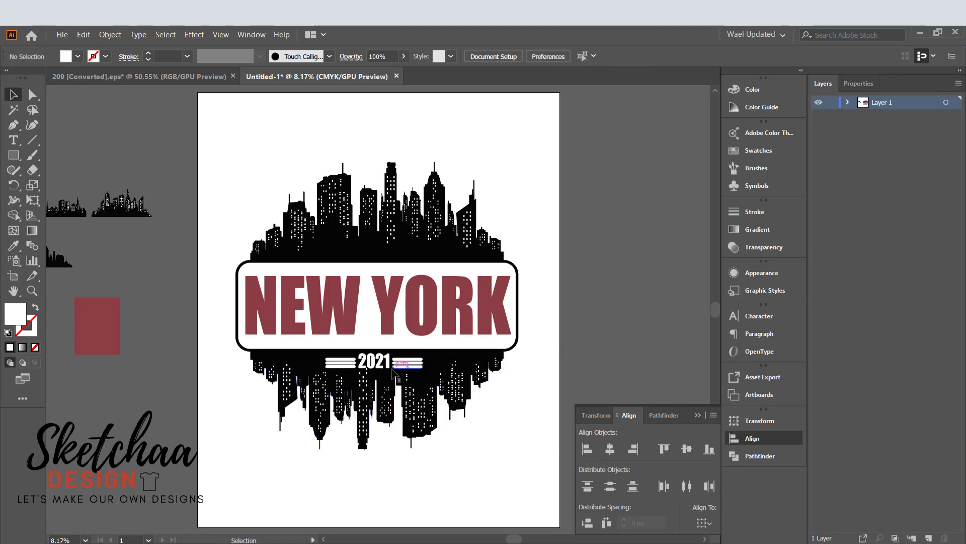
pyautogui.click(421, 363)
pyautogui.moveTo(423, 366); pyautogui.dragTo(398, 361)
pyautogui.click(594, 365)
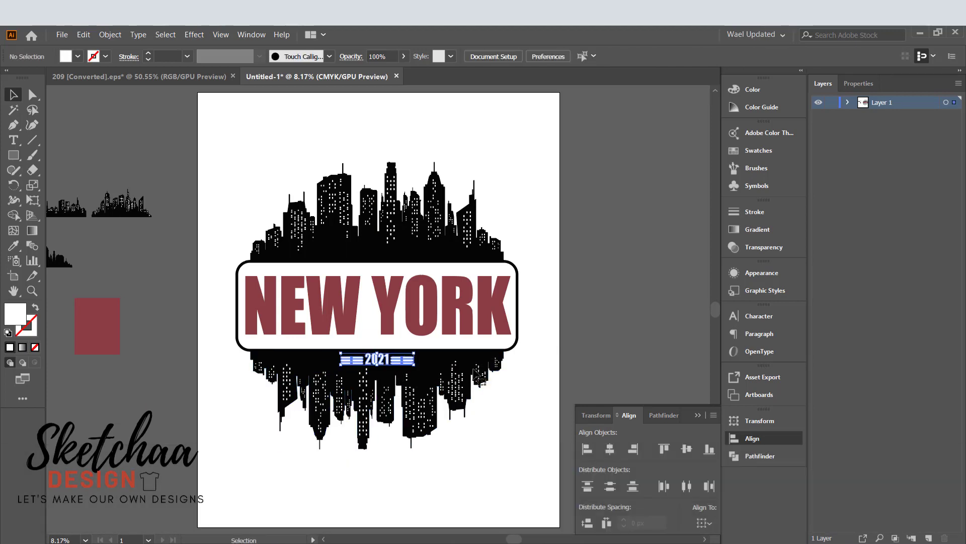
pyautogui.click(660, 326)
# Test and undo vertical centring of the 2021 label, then bring up tutvid-grit-textures.eps.
pyautogui.moveTo(530, 194); pyautogui.dragTo(221, 456)
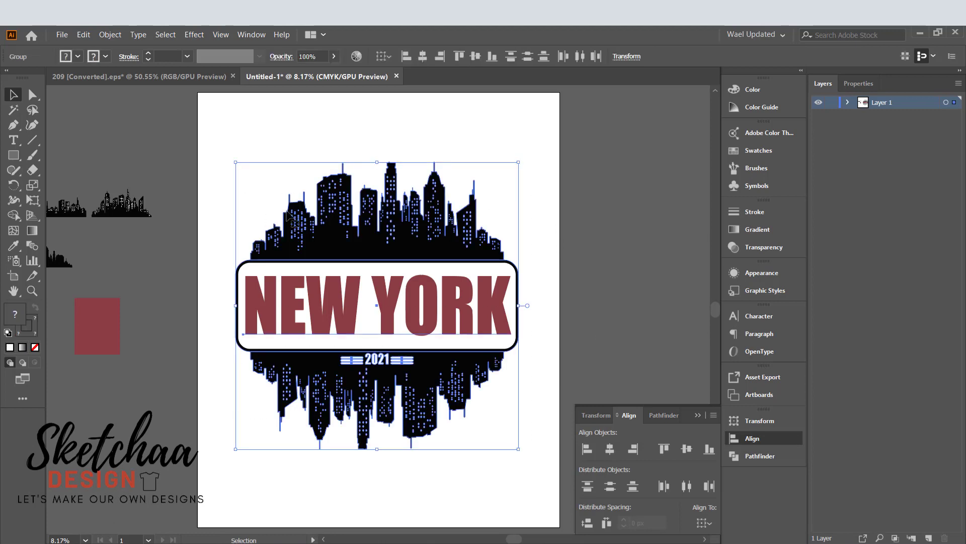
pyautogui.click(474, 57)
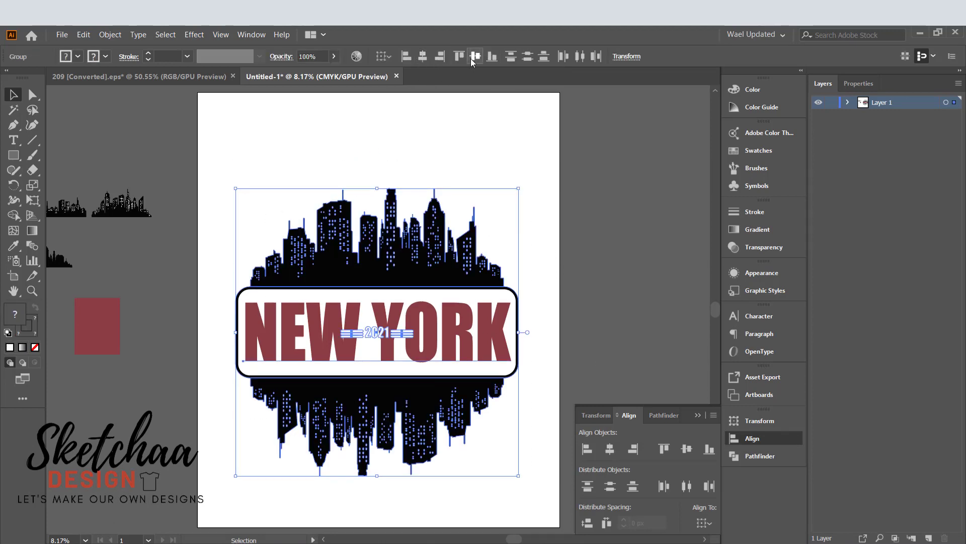
pyautogui.hotkey('ctrl', 'z')
pyautogui.click(630, 206)
pyautogui.click(389, 361)
pyautogui.click(658, 299)
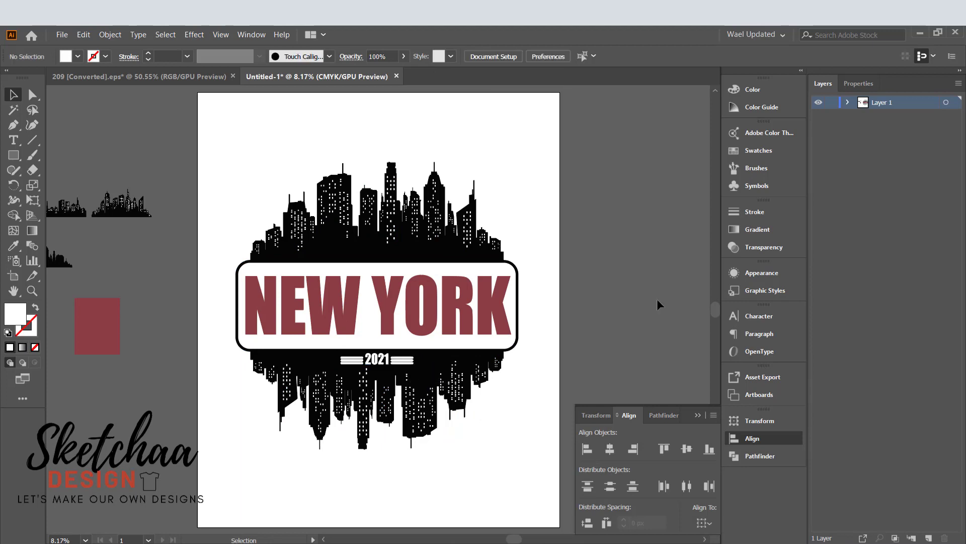
pyautogui.click(385, 366)
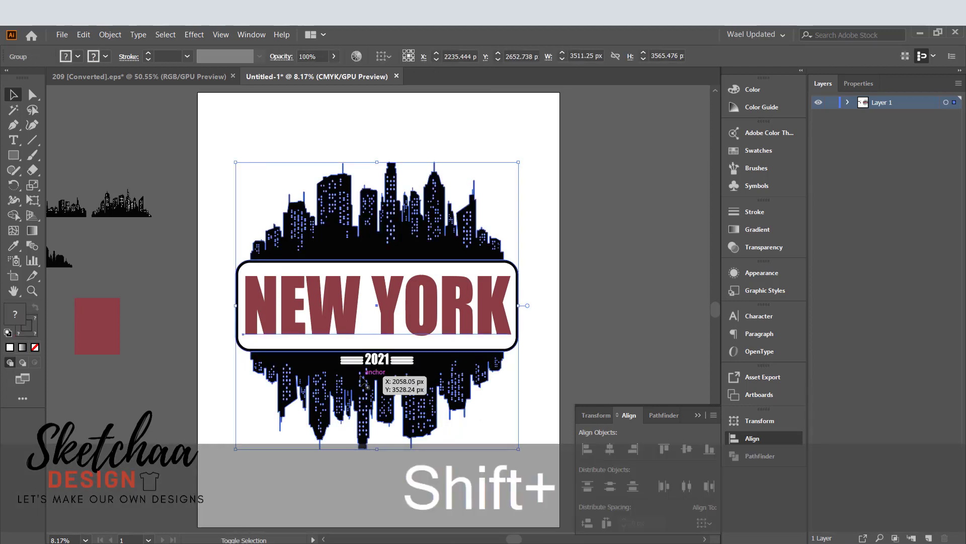
pyautogui.keyDown('shift'); pyautogui.click(378, 365); pyautogui.keyUp('shift')
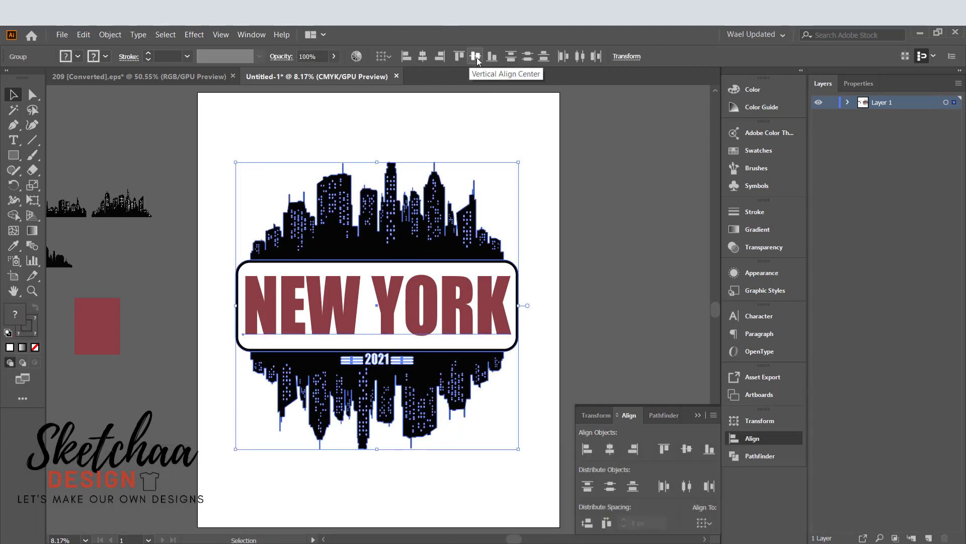
pyautogui.click(476, 56)
pyautogui.hotkey('ctrl', 'z')
pyautogui.click(588, 255)
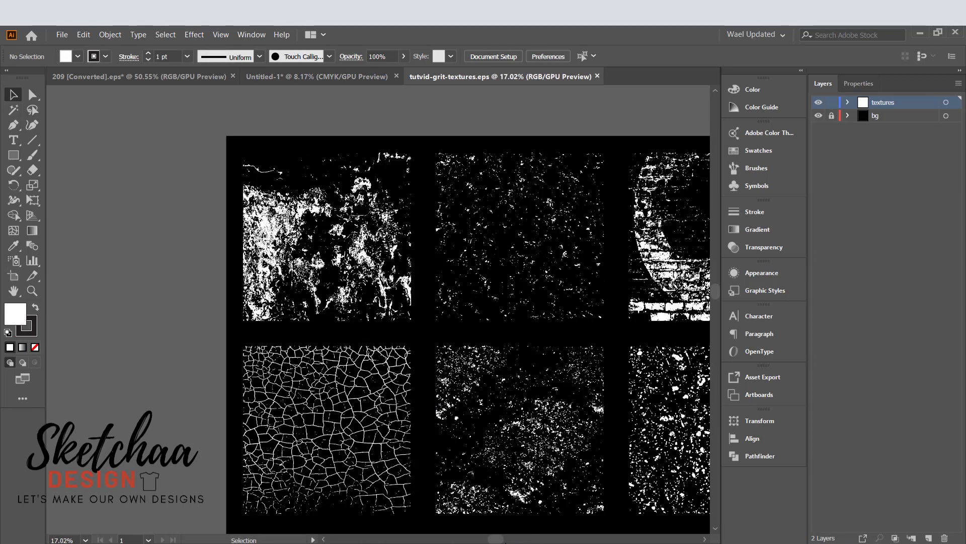
pyautogui.moveTo(497, 540); pyautogui.dragTo(521, 539)
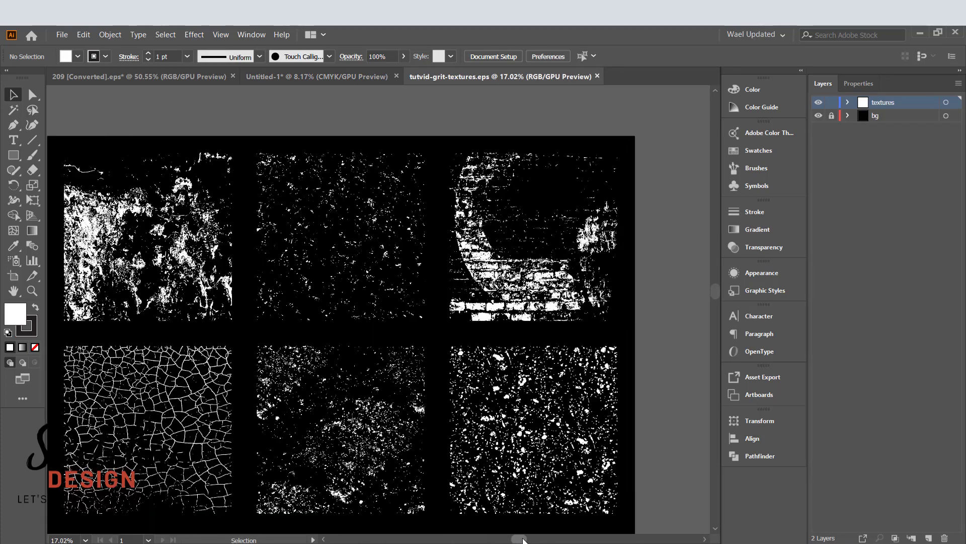
# Paste the copied cracked texture into a new opacity mask on NEW YORK, with Clip off.
pyautogui.click(184, 441)
pyautogui.hotkey('ctrl', 'c')
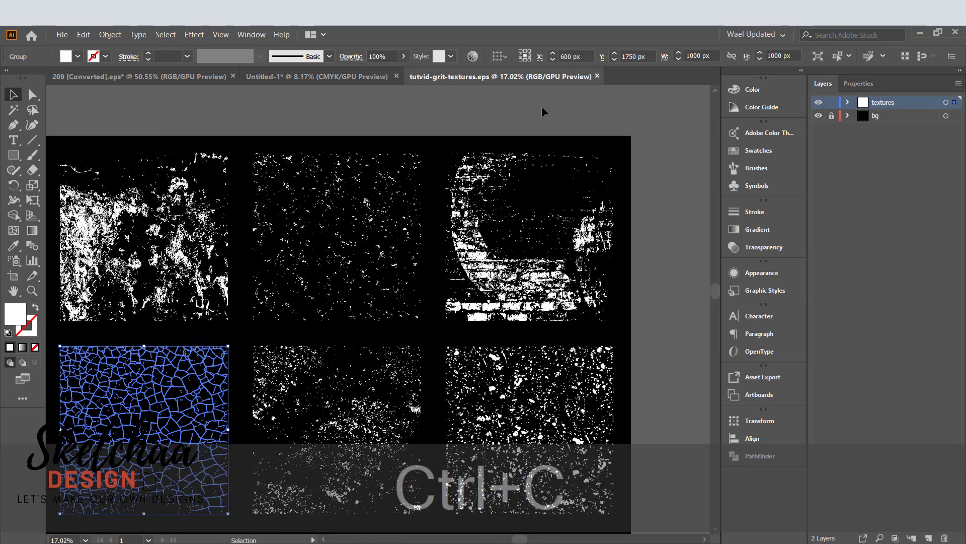
pyautogui.click(353, 80)
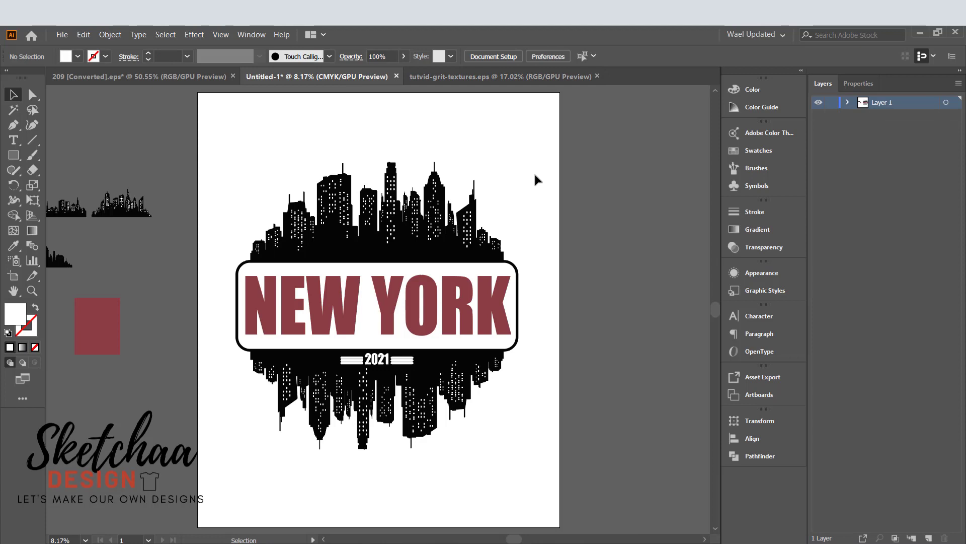
pyautogui.doubleClick(452, 315)
pyautogui.click(452, 315)
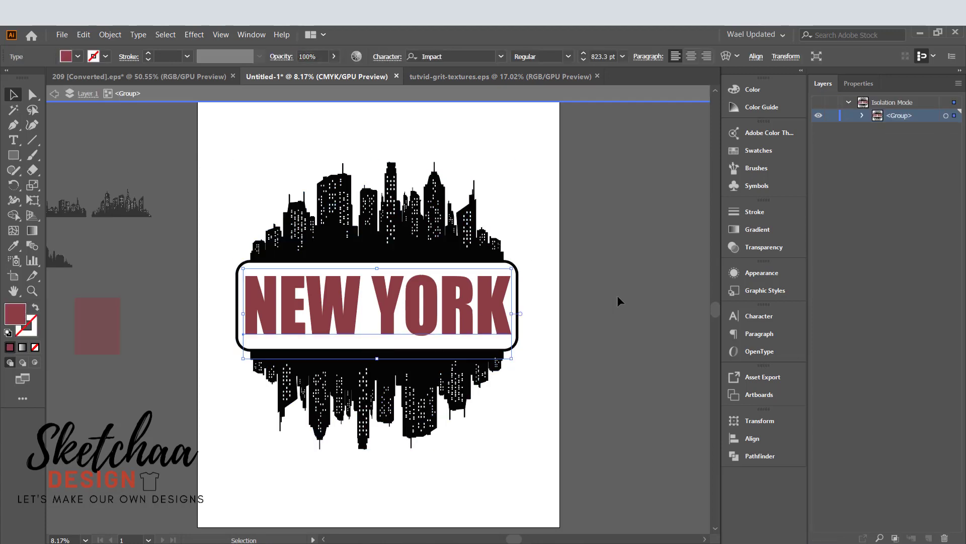
pyautogui.click(764, 246)
pyautogui.click(649, 259)
pyautogui.click(671, 259)
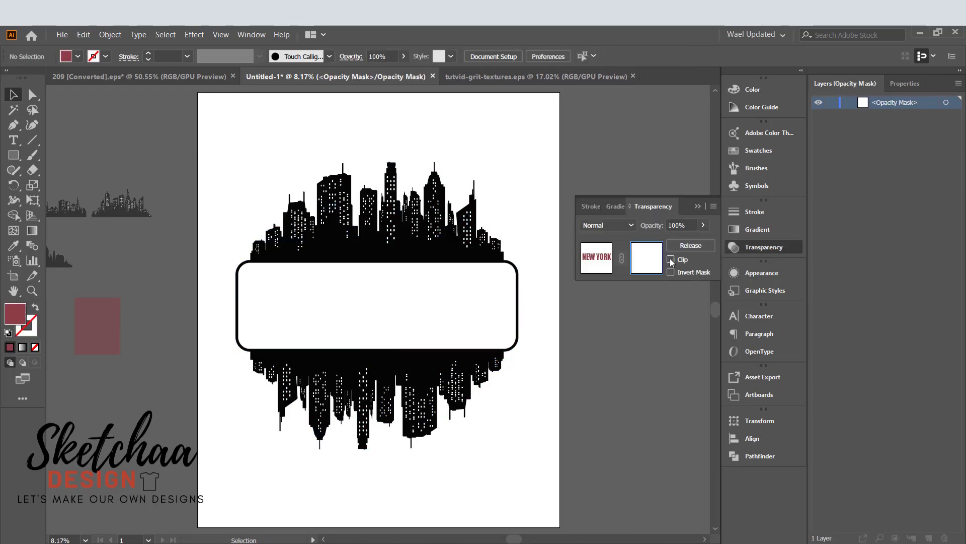
pyautogui.hotkey('ctrl', 'f')
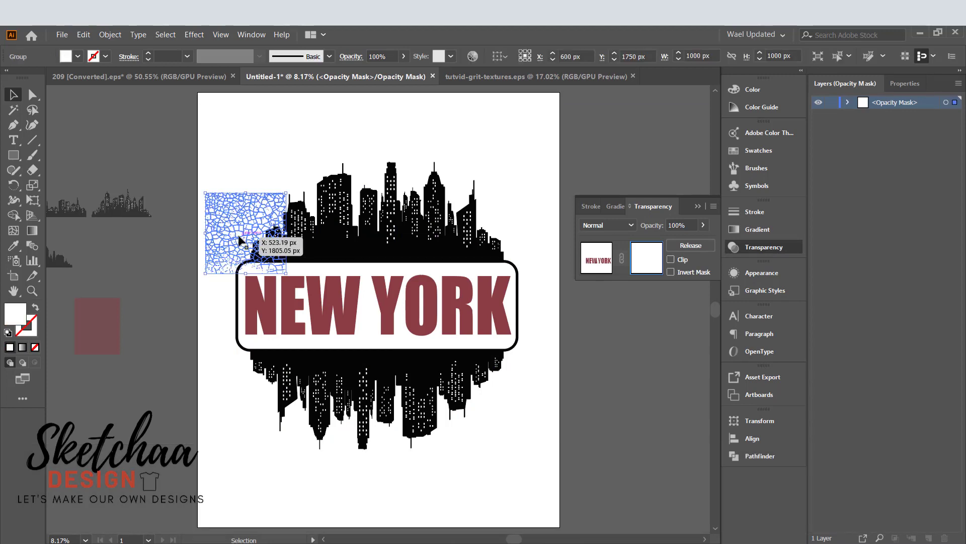
# Fill the mask texture black and enlarge it to cover the NEW letters.
pyautogui.moveTo(280, 232); pyautogui.dragTo(313, 304)
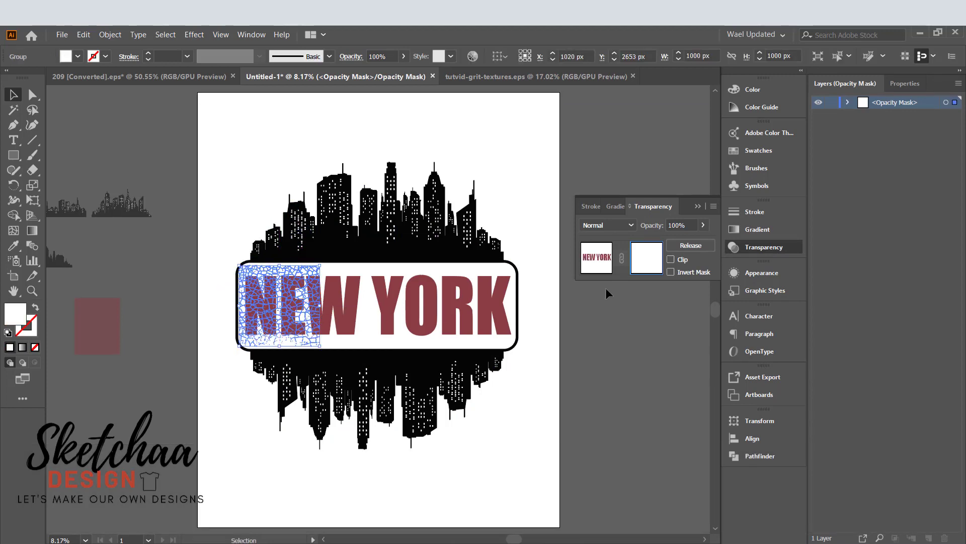
pyautogui.click(78, 57)
pyautogui.click(36, 79)
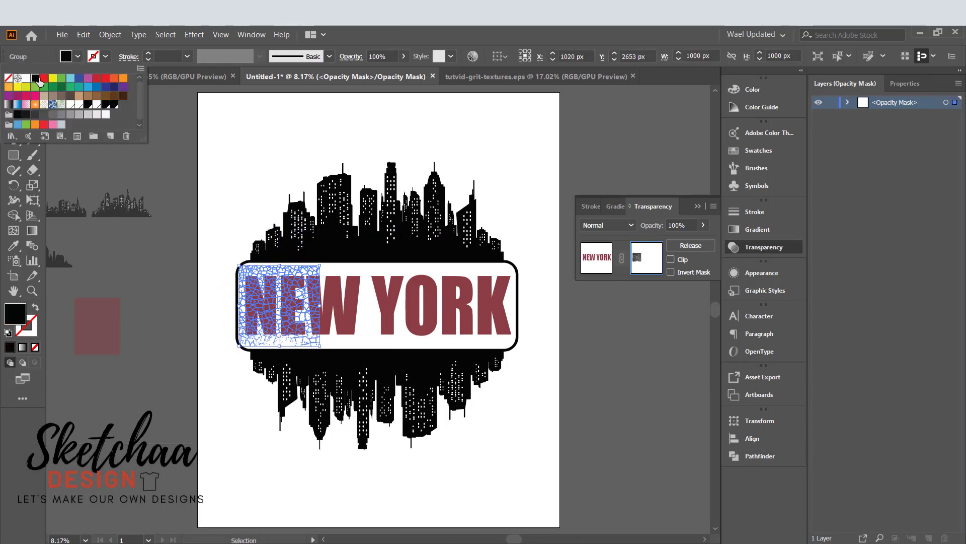
pyautogui.click(207, 306)
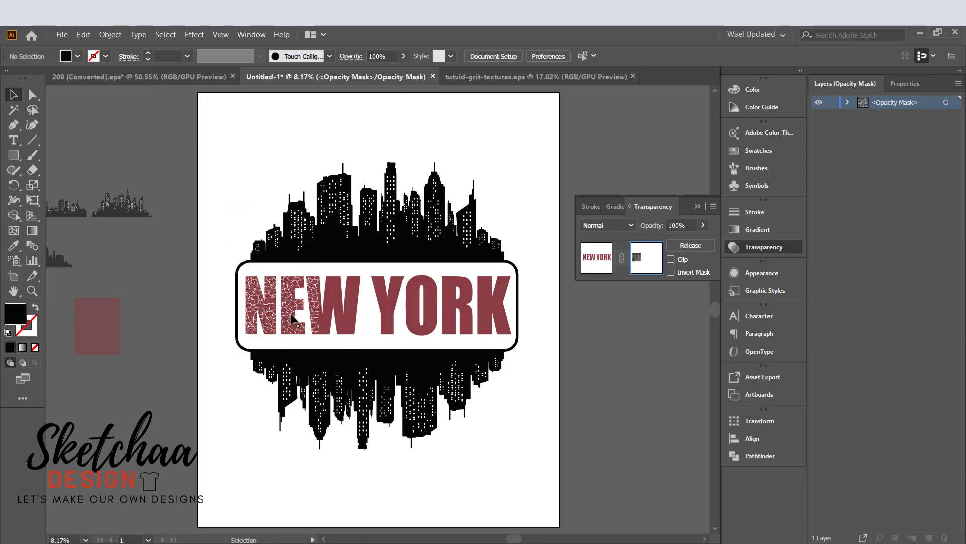
pyautogui.click(312, 315)
pyautogui.moveTo(312, 315); pyautogui.dragTo(347, 309)
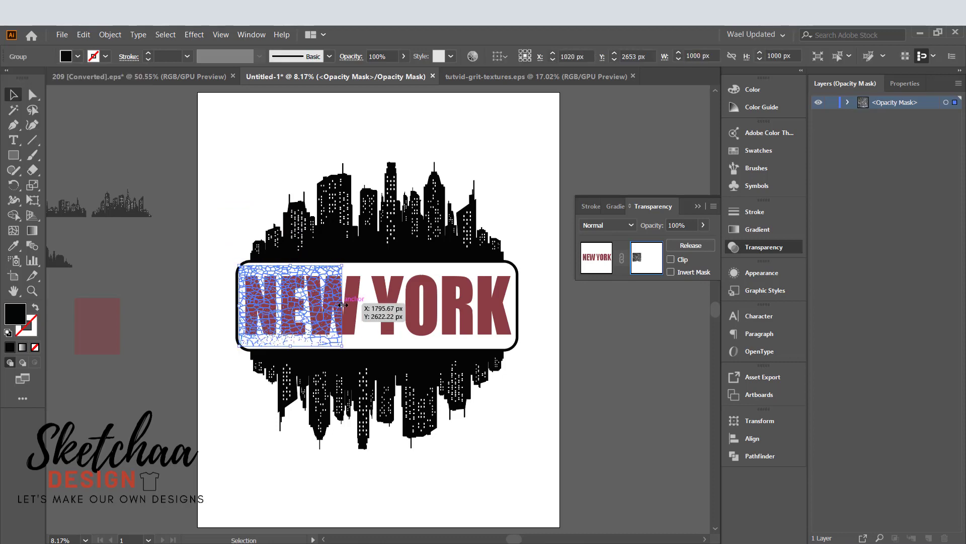
# Duplicate the texture patch over YORK instead of stretching it across both words.
pyautogui.click(593, 352)
pyautogui.click(327, 316)
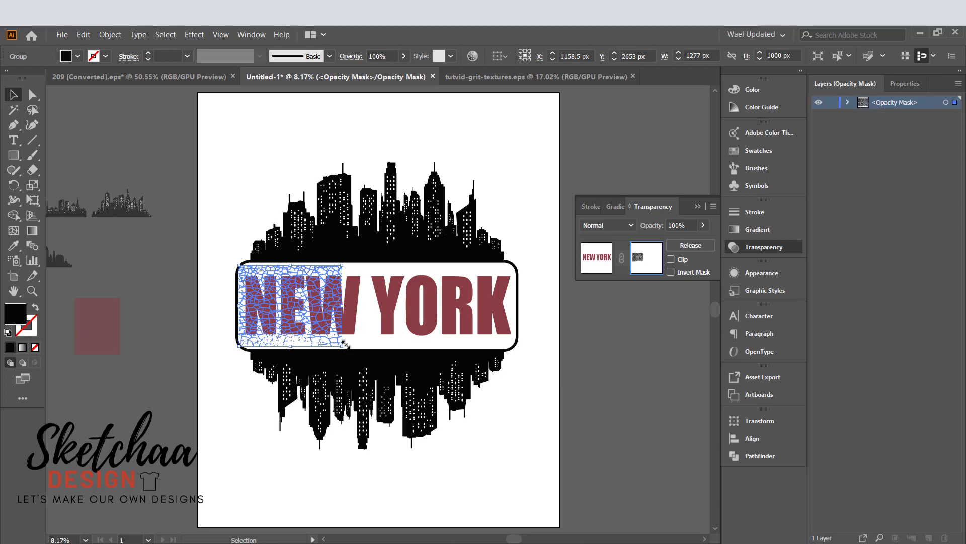
pyautogui.moveTo(341, 305); pyautogui.dragTo(513, 307)
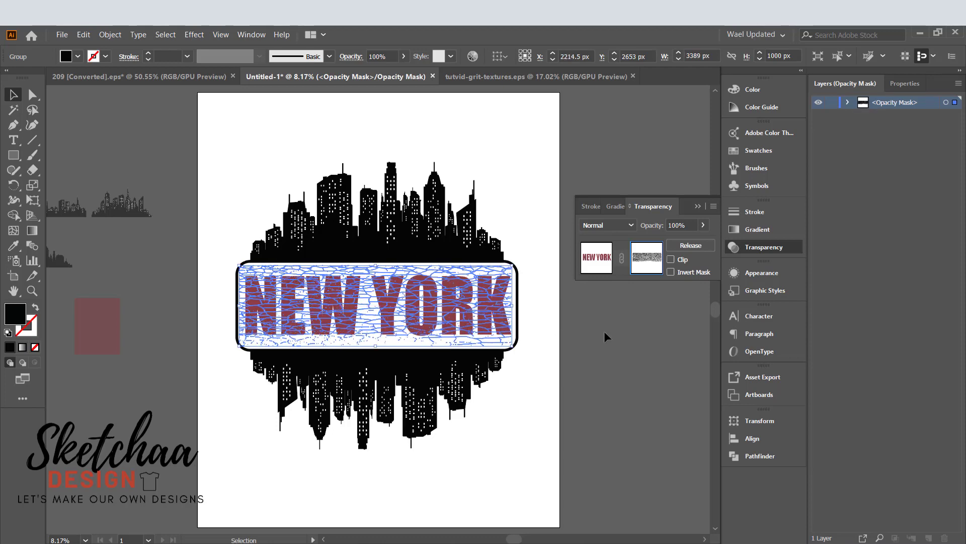
pyautogui.click(603, 331)
pyautogui.hotkey('ctrl', 'z')
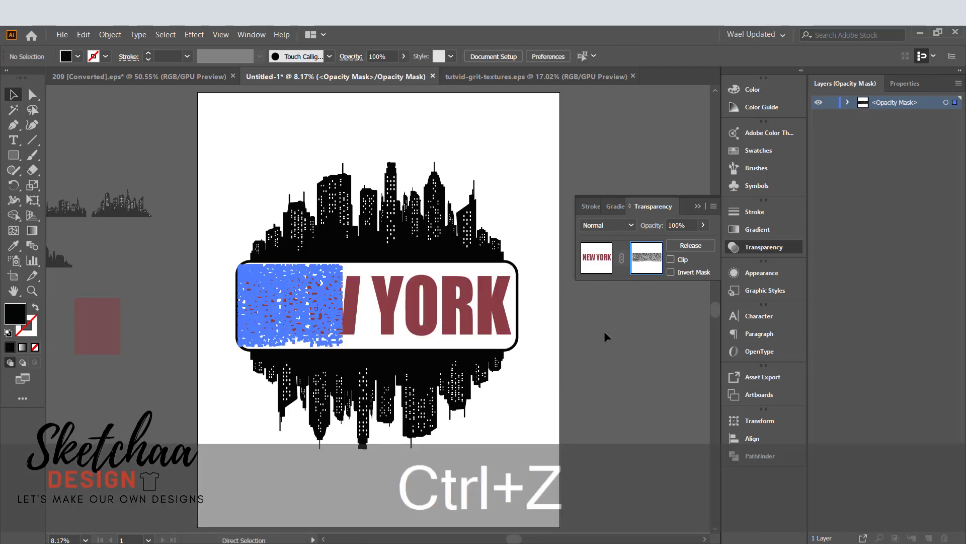
pyautogui.hotkey('ctrl', 'z')
pyautogui.click(594, 320)
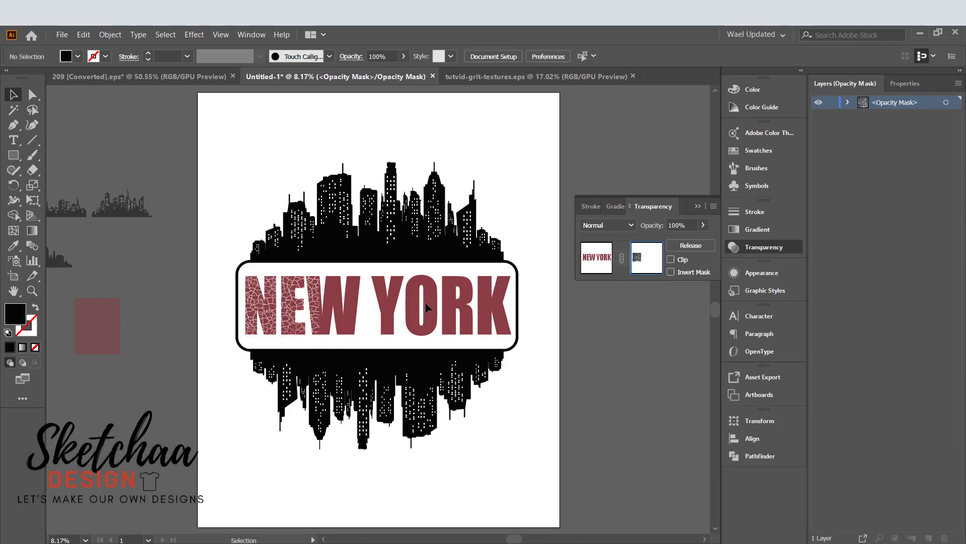
pyautogui.click(291, 308)
pyautogui.moveTo(291, 312); pyautogui.dragTo(525, 312)
# Erase the texture spilling past the right edge of the final K.
pyautogui.hotkey('shift', 'e')
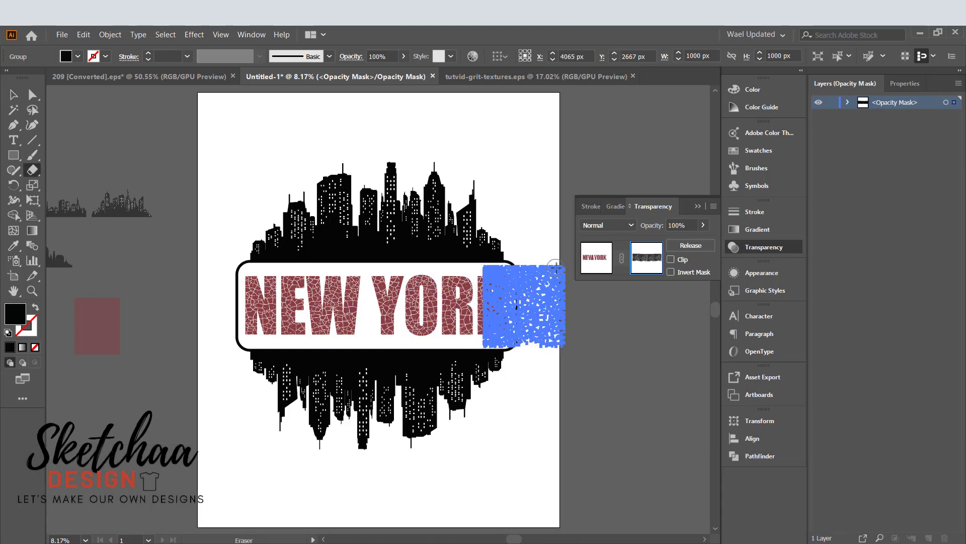
pyautogui.moveTo(523, 257)
pyautogui.mouseDown()
pyautogui.moveTo(561, 292)
pyautogui.moveTo(571, 364)
pyautogui.moveTo(560, 355)
pyautogui.mouseUp()
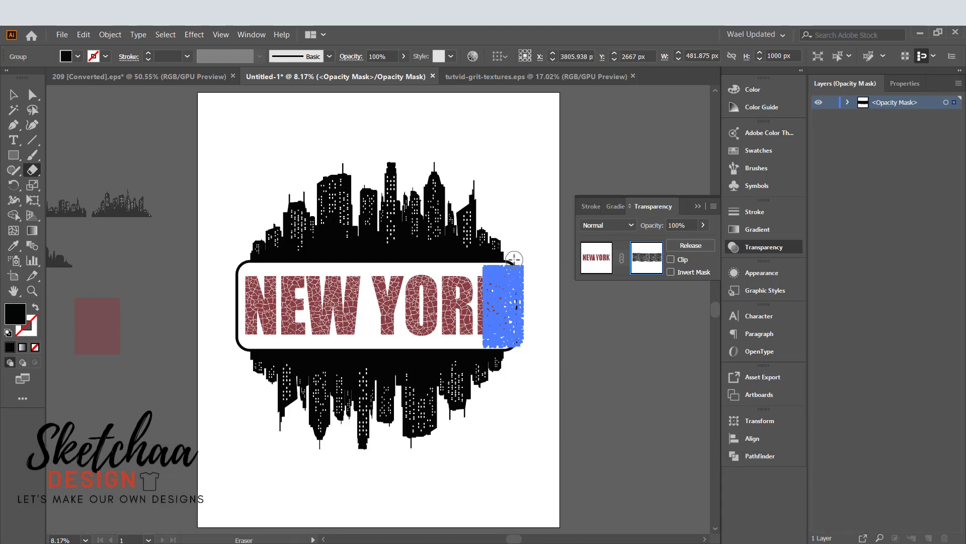
pyautogui.moveTo(514, 259)
pyautogui.mouseDown()
pyautogui.moveTo(541, 341)
pyautogui.moveTo(536, 361)
pyautogui.mouseUp()
pyautogui.press('v')
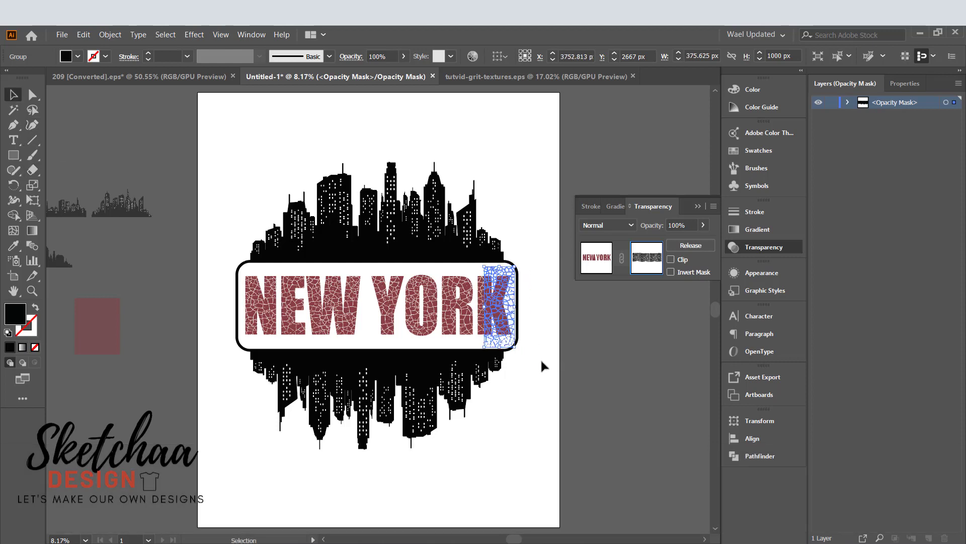
pyautogui.click(549, 361)
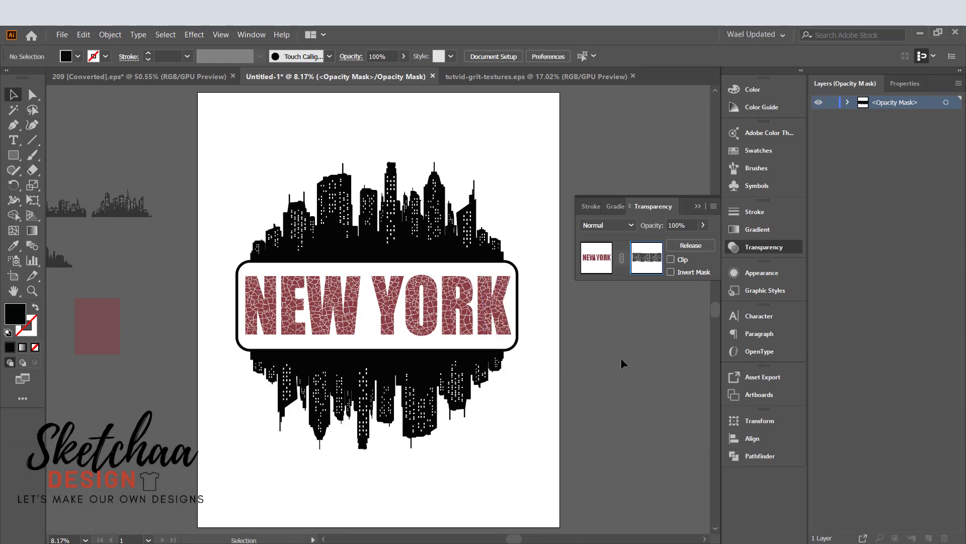
# Leave the NEW YORK mask and return to the full artwork to pick the 2021 label.
pyautogui.click(597, 257)
pyautogui.doubleClick(322, 302)
pyautogui.doubleClick(524, 318)
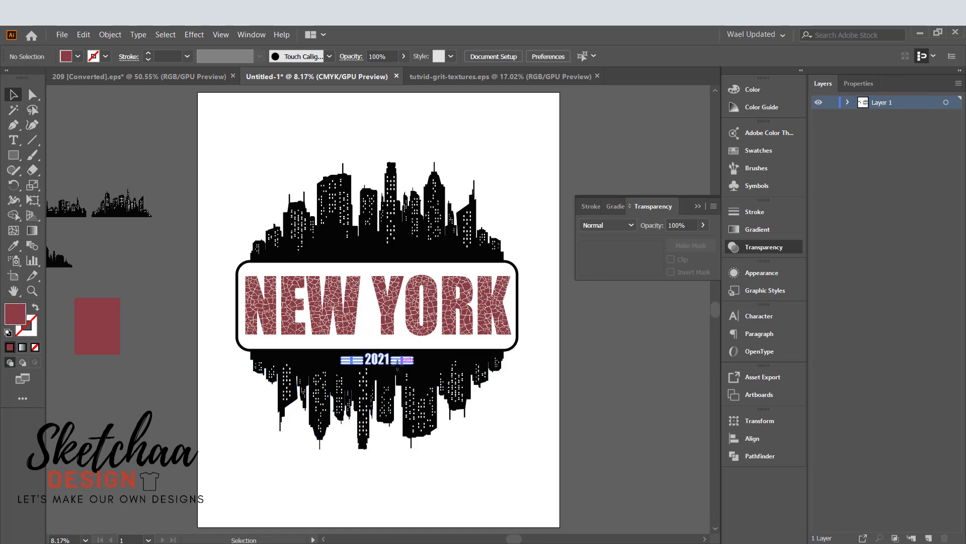
pyautogui.click(400, 360)
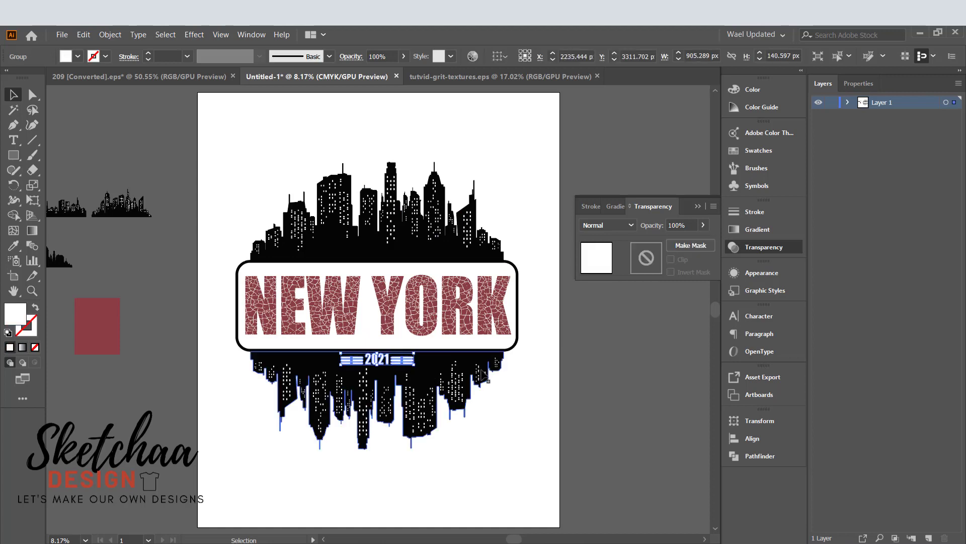
pyautogui.click(592, 335)
pyautogui.click(397, 360)
pyautogui.click(384, 358)
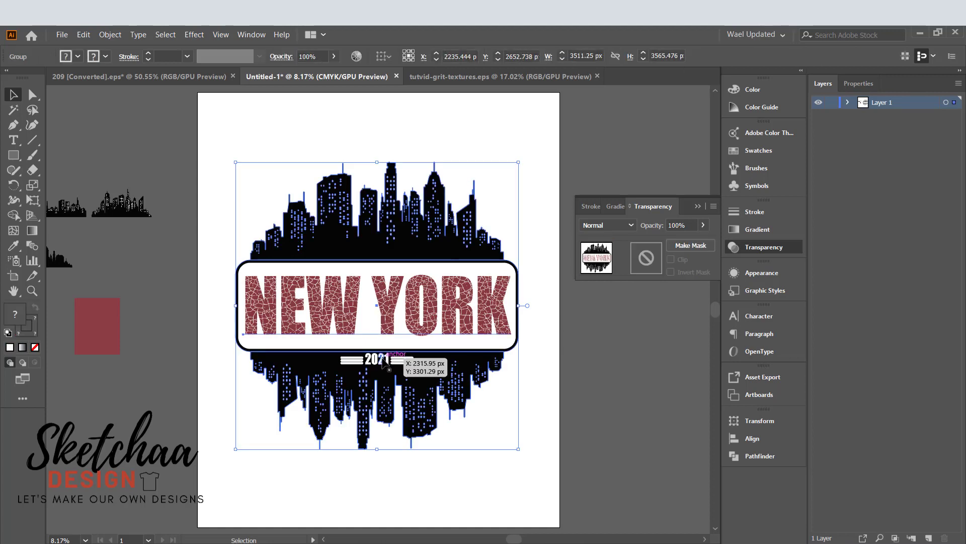
pyautogui.click(382, 357)
# Cut the 2021 label out of the artwork.
pyautogui.click(110, 35)
pyautogui.moveTo(62, 34)
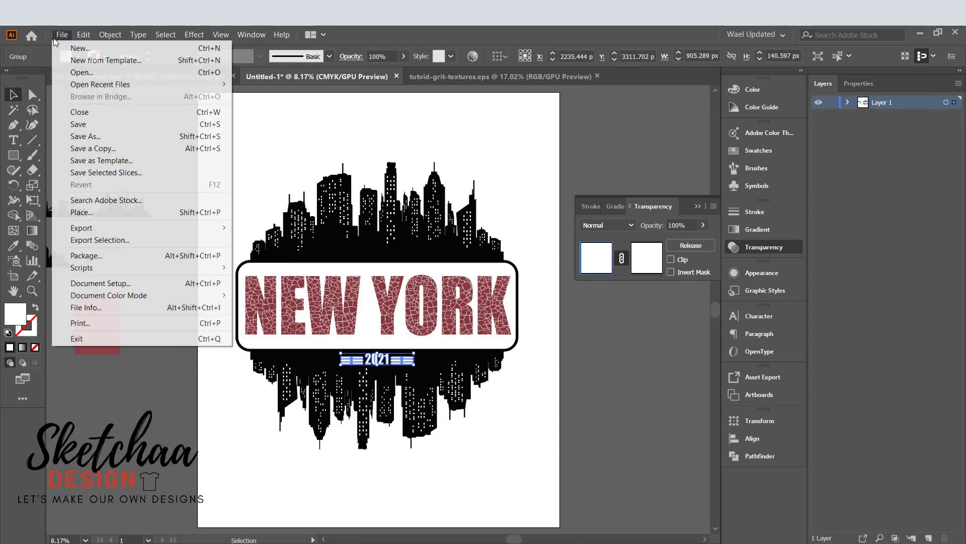
pyautogui.click(428, 356)
pyautogui.doubleClick(406, 367)
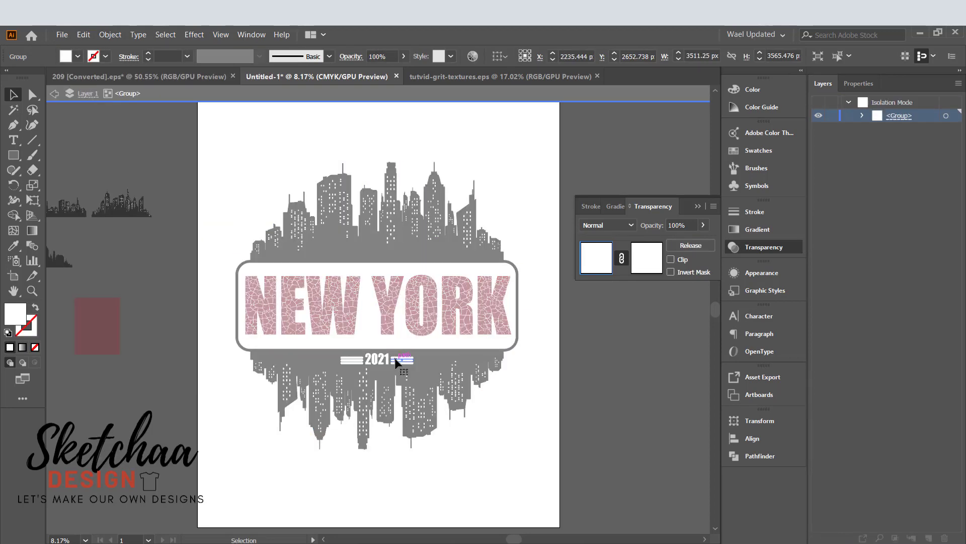
pyautogui.press('Escape')
pyautogui.click(383, 362)
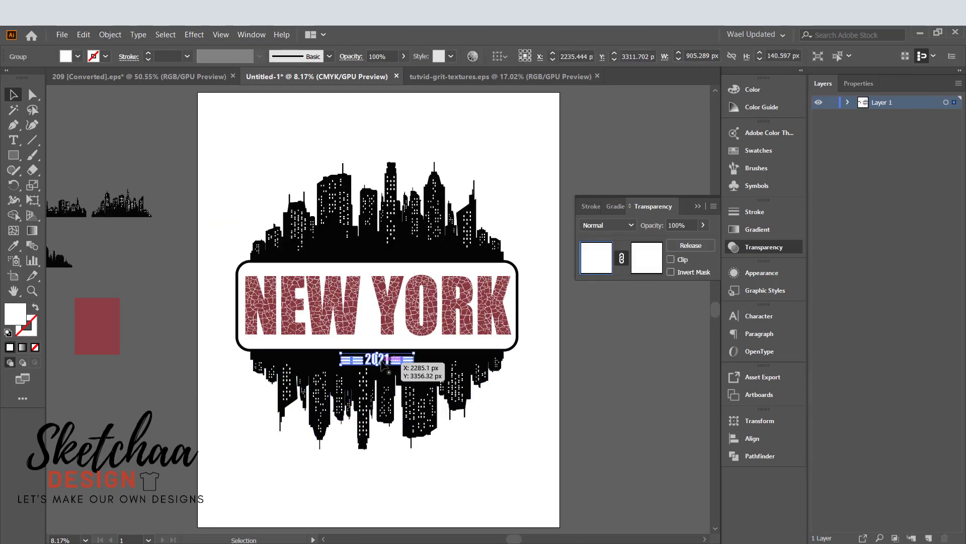
pyautogui.hotkey('ctrl', 'x')
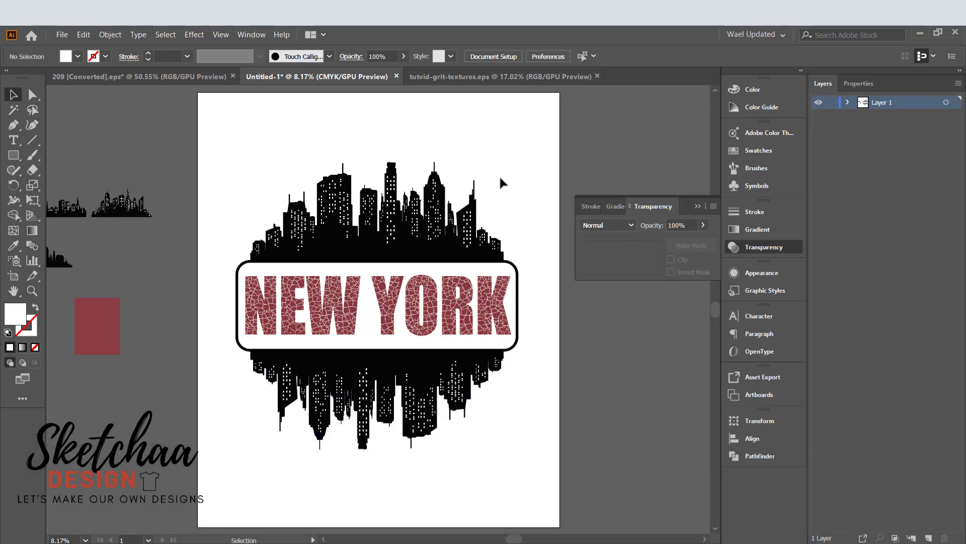
# Add an unclipped opacity mask to the lower skyline and paste 2021 into it.
pyautogui.click(395, 375)
pyautogui.doubleClick(396, 374)
pyautogui.click(396, 374)
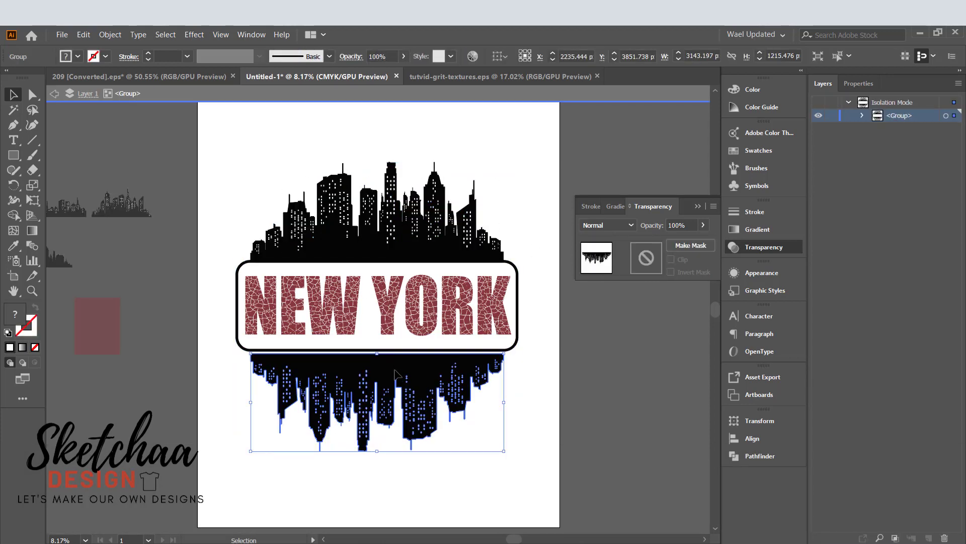
pyautogui.hotkey('ctrl', 'z')
pyautogui.click(690, 245)
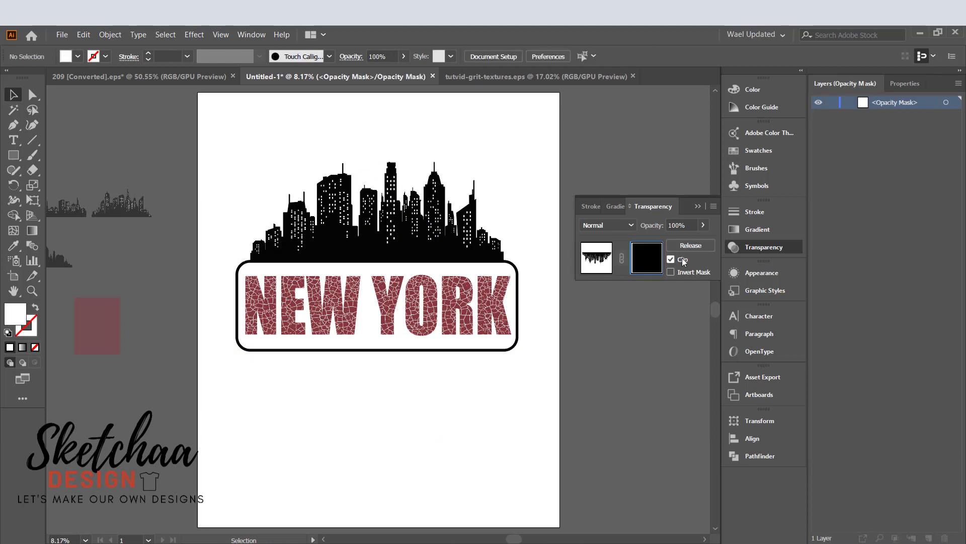
pyautogui.click(671, 259)
pyautogui.hotkey('ctrl', 'f')
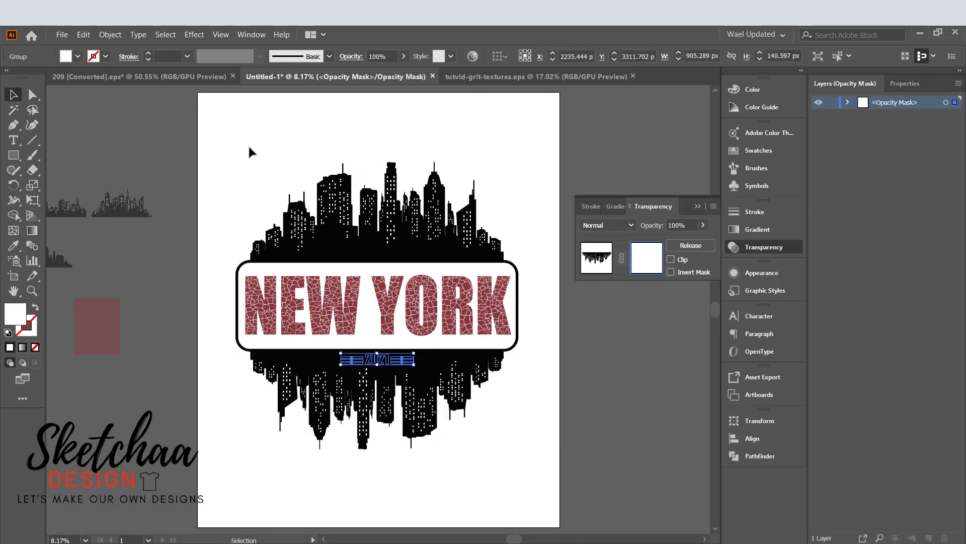
# Fill the masked 2021 black, exit mask and isolation, and select the whole badge.
pyautogui.click(66, 57)
pyautogui.click(35, 79)
pyautogui.click(581, 349)
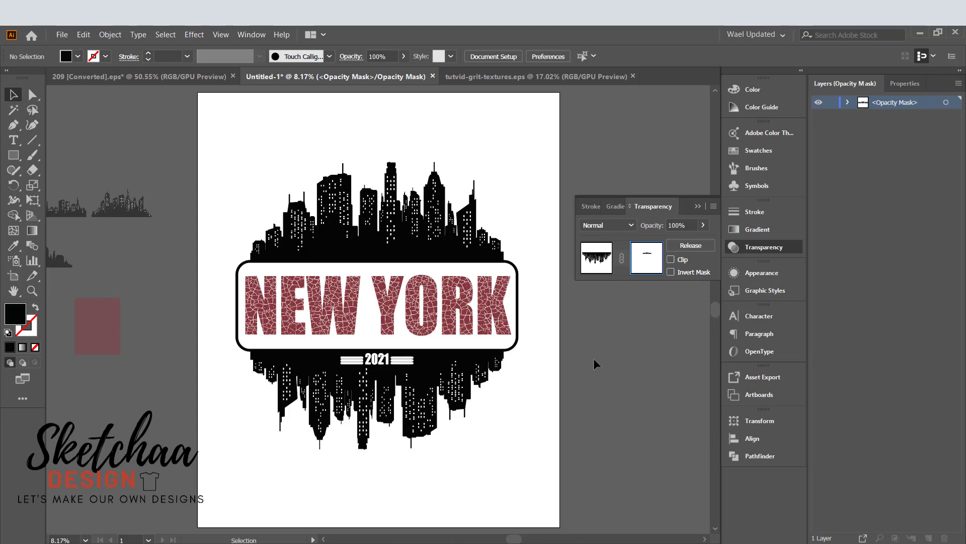
pyautogui.click(606, 264)
pyautogui.click(631, 363)
pyautogui.doubleClick(576, 423)
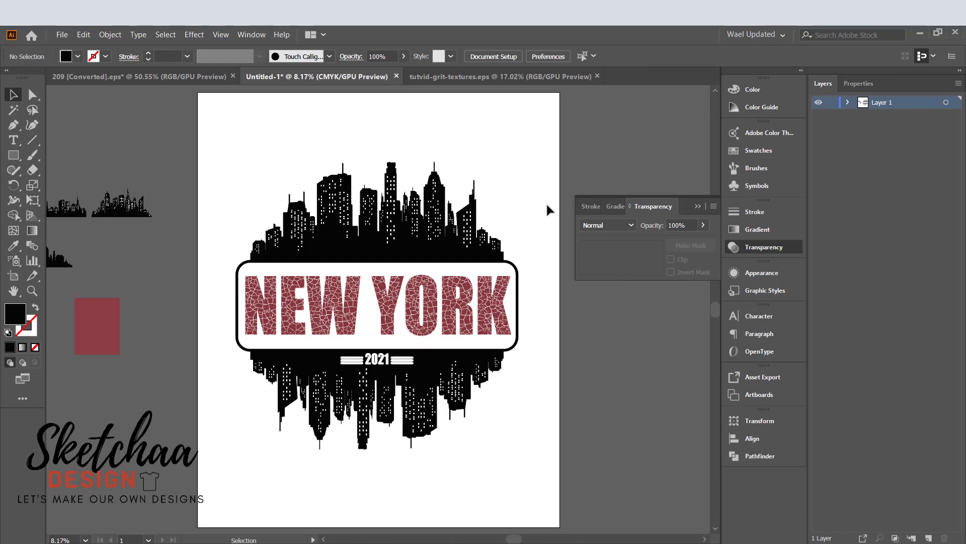
pyautogui.moveTo(485, 143); pyautogui.dragTo(241, 446)
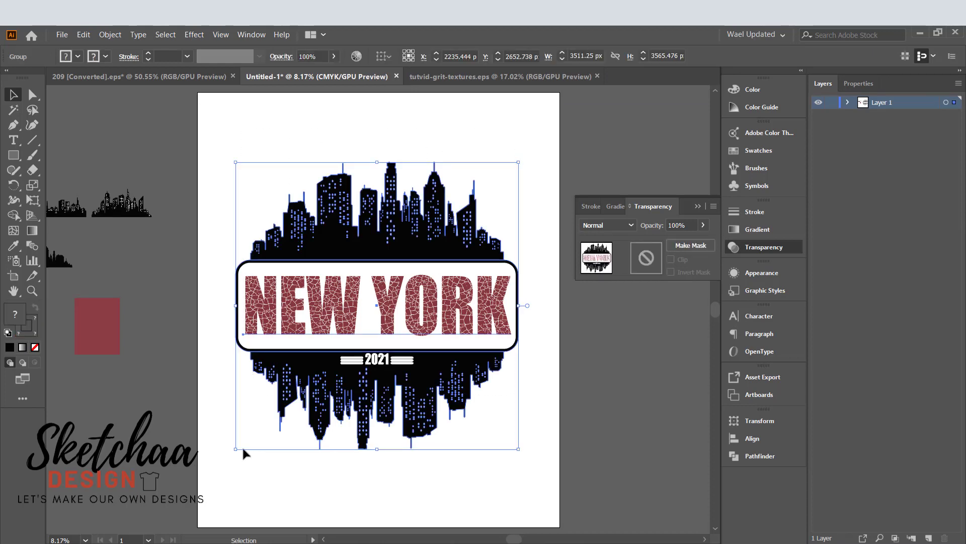
pyautogui.hotkey('ctrl', 'g')
pyautogui.click(600, 357)
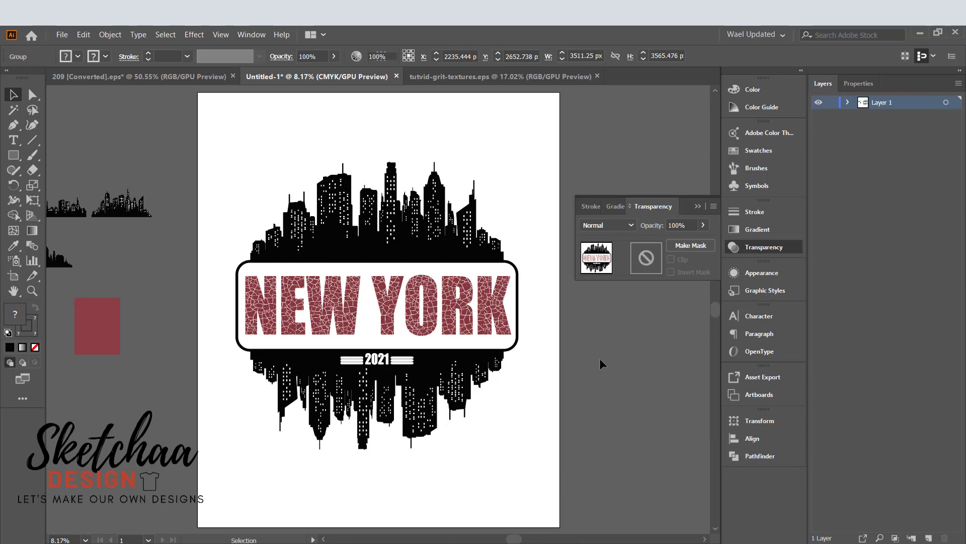
pyautogui.click(10, 156)
pyautogui.moveTo(206, 102); pyautogui.dragTo(553, 502)
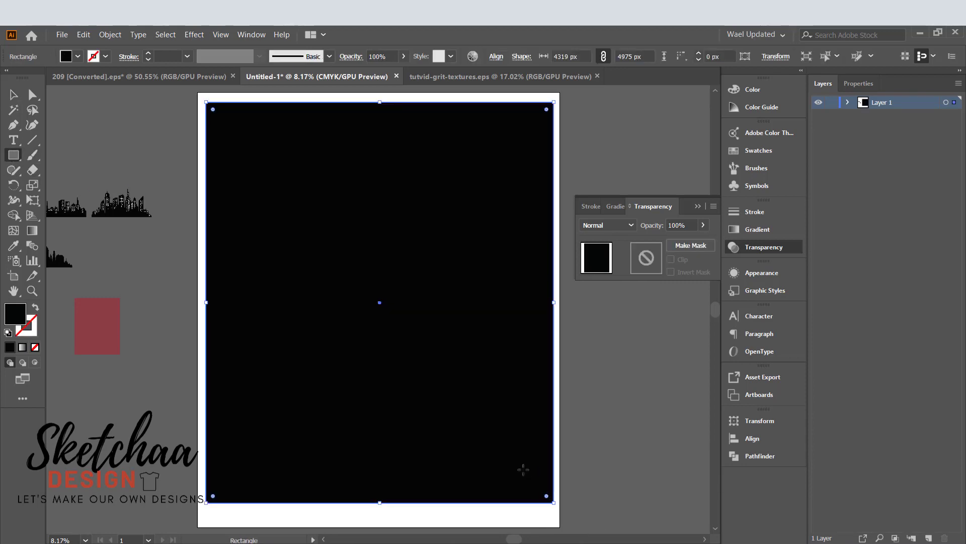
pyautogui.hotkey('ctrl', 'x')
pyautogui.hotkey('ctrl', 'b')
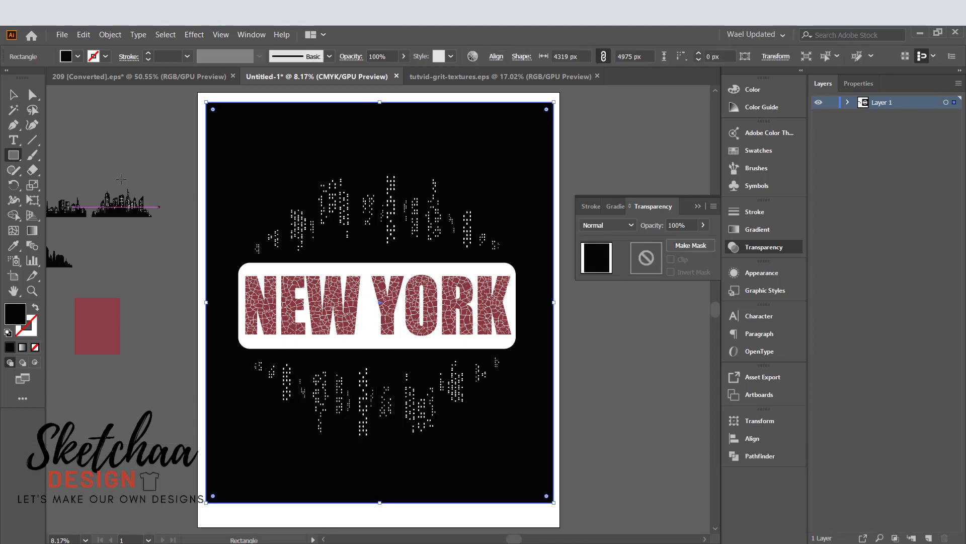
pyautogui.click(77, 57)
pyautogui.click(43, 79)
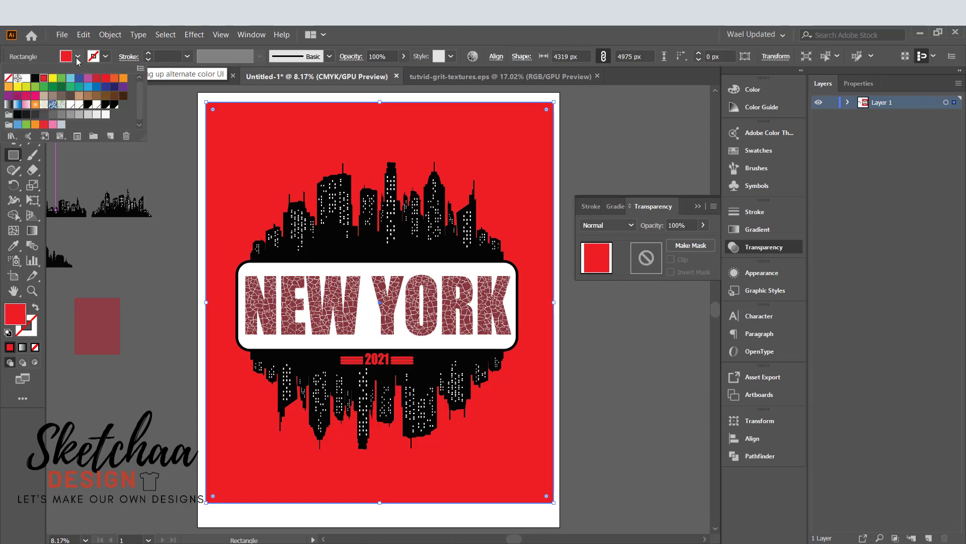
pyautogui.click(62, 78)
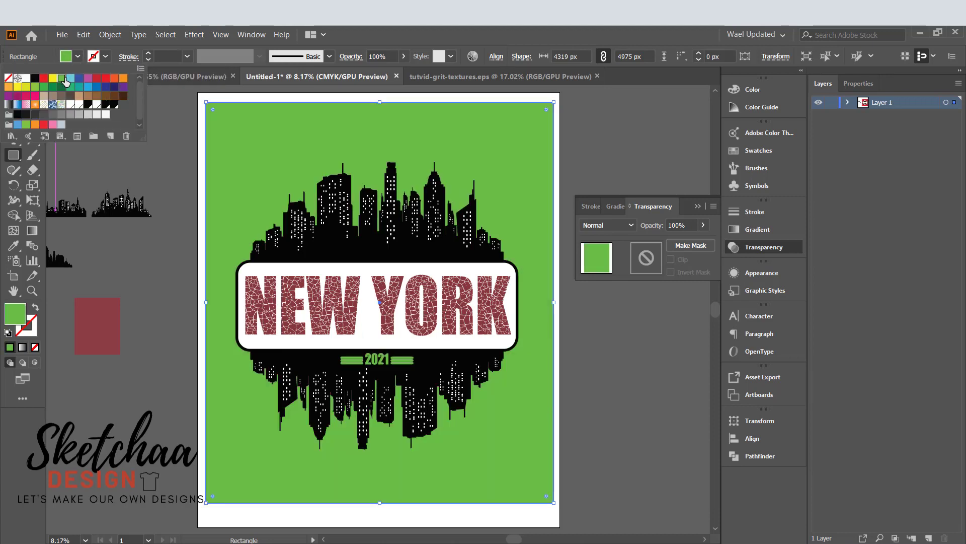
pyautogui.click(78, 57)
pyautogui.click(78, 56)
pyautogui.click(97, 78)
pyautogui.press('i')
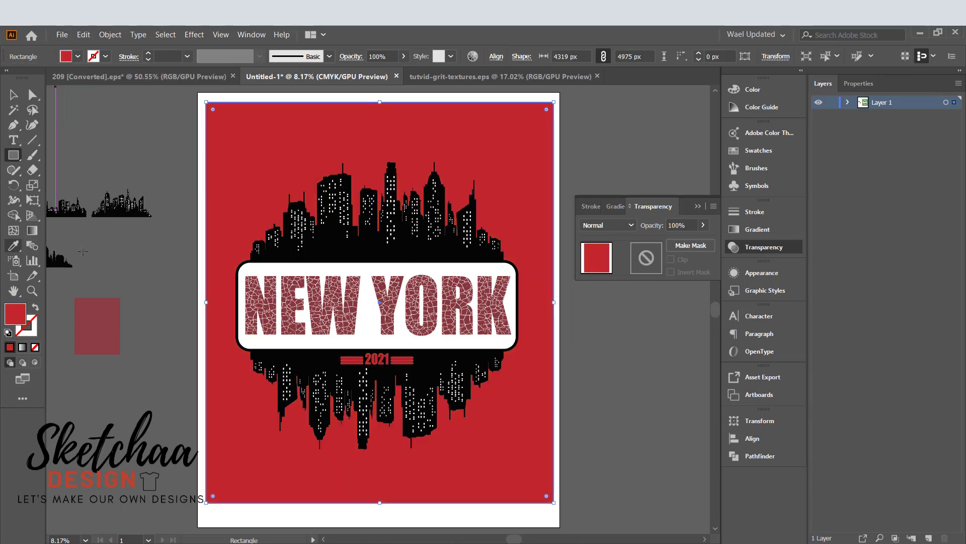
pyautogui.click(134, 320)
pyautogui.click(98, 113)
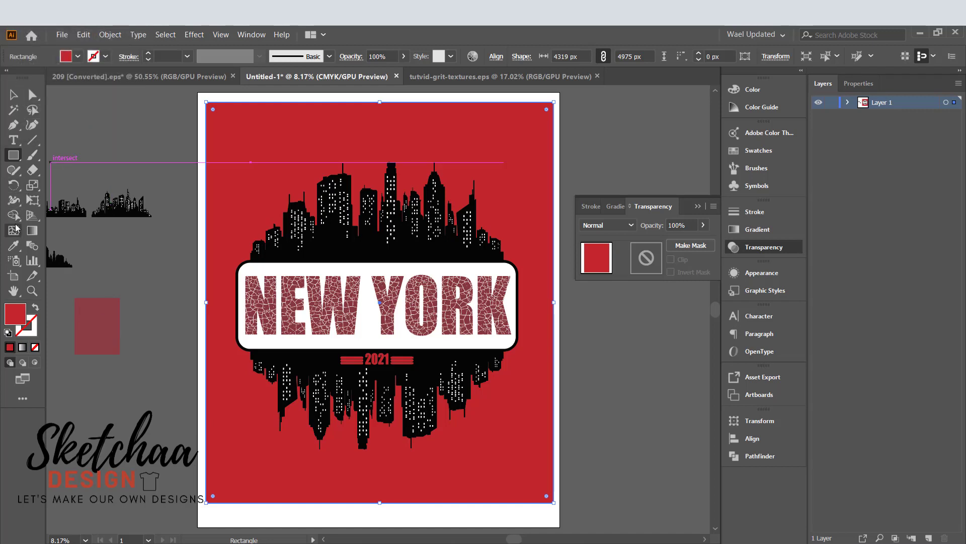
pyautogui.click(15, 96)
pyautogui.click(12, 245)
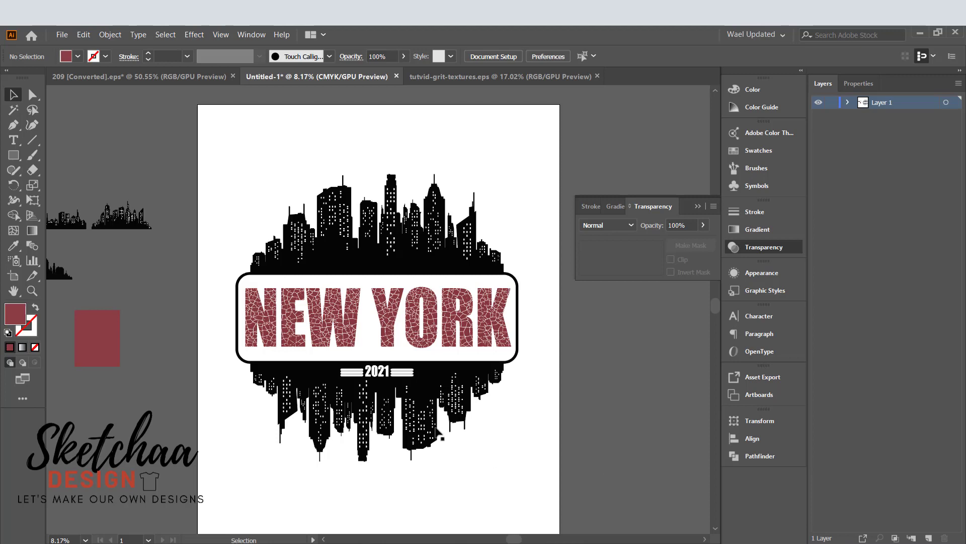
# Stretch the masked NEW YORK text taller, both downward and upward.
pyautogui.doubleClick(389, 342)
pyautogui.click(389, 343)
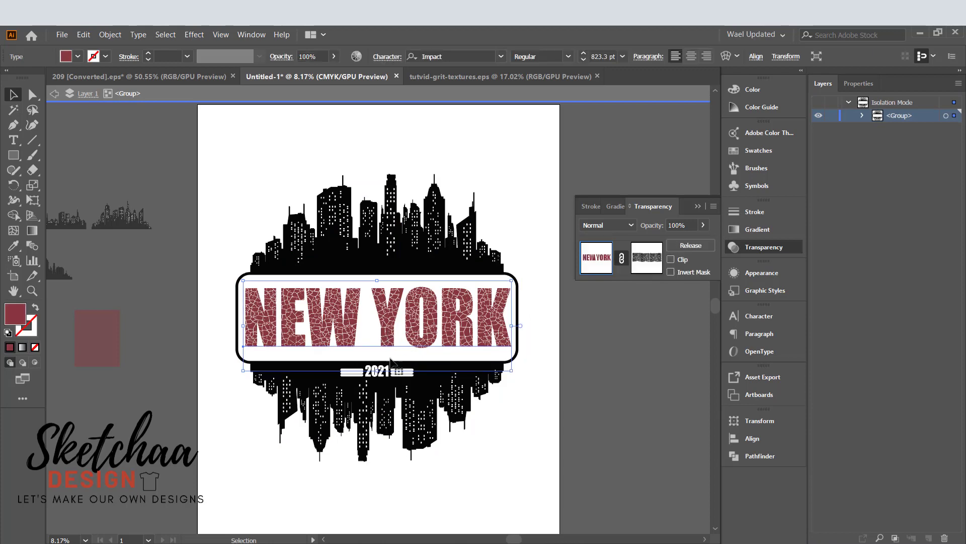
pyautogui.moveTo(377, 371); pyautogui.dragTo(380, 381)
pyautogui.moveTo(378, 280); pyautogui.dragTo(377, 275)
pyautogui.doubleClick(579, 414)
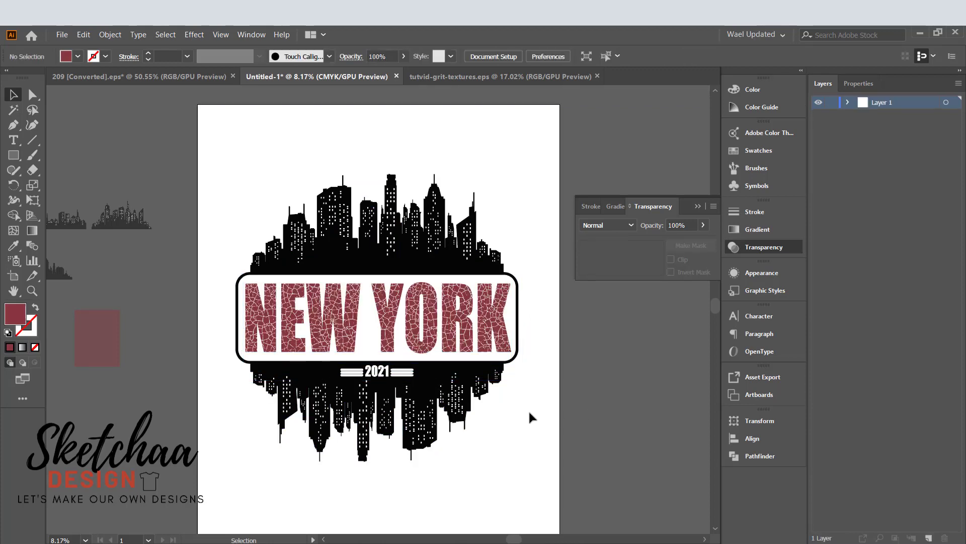
# Place a copy of the whole badge off the artboard to the right.
pyautogui.moveTo(528, 410); pyautogui.dragTo(443, 501)
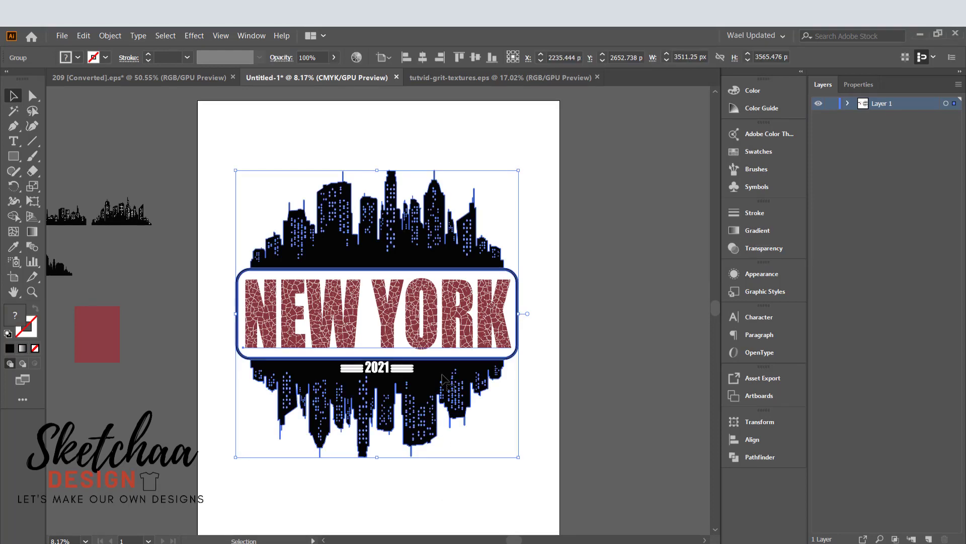
pyautogui.click(595, 395)
pyautogui.click(458, 357)
pyautogui.moveTo(454, 352); pyautogui.dragTo(707, 363)
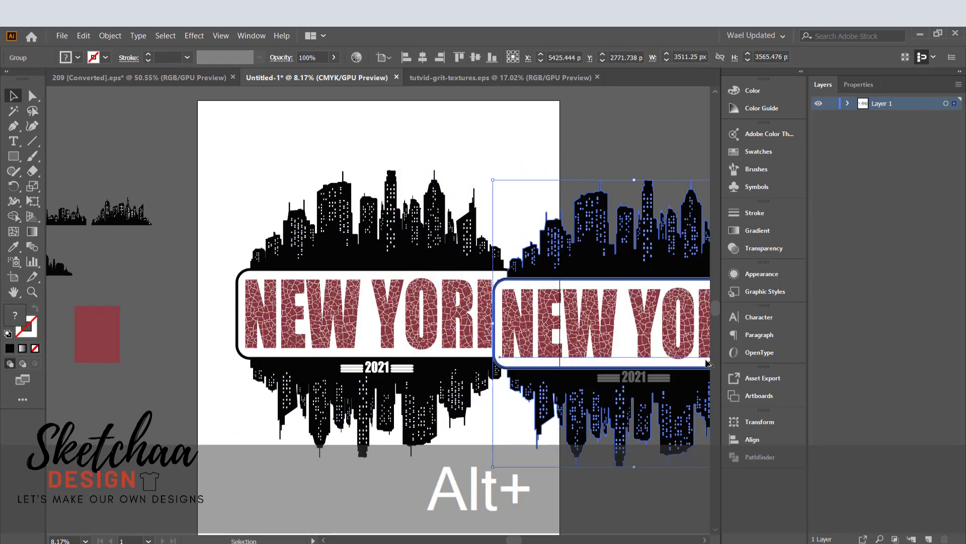
pyautogui.hotkey('ctrl', '-')
pyautogui.hotkey('ctrl', '-')
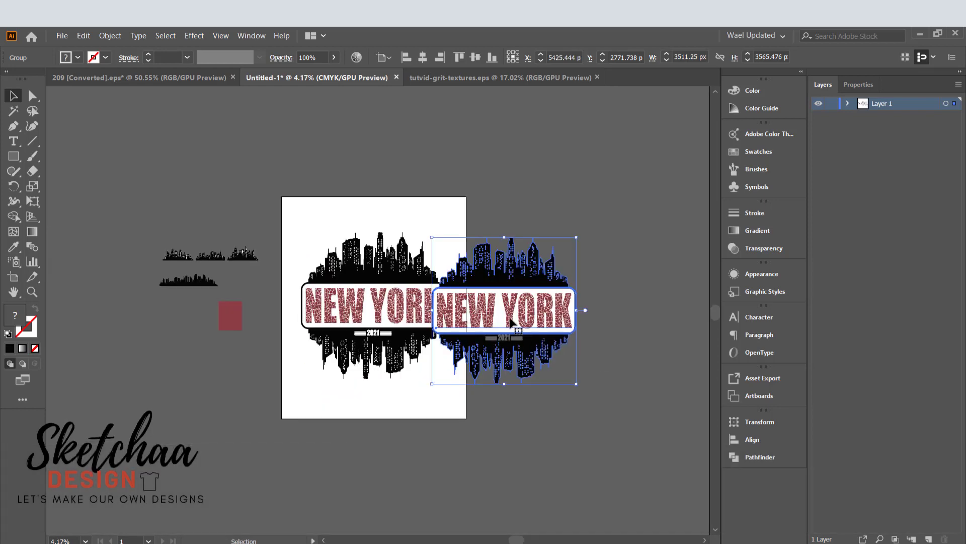
pyautogui.moveTo(510, 322); pyautogui.dragTo(572, 319)
pyautogui.click(511, 437)
pyautogui.hotkey('ctrl', '0')
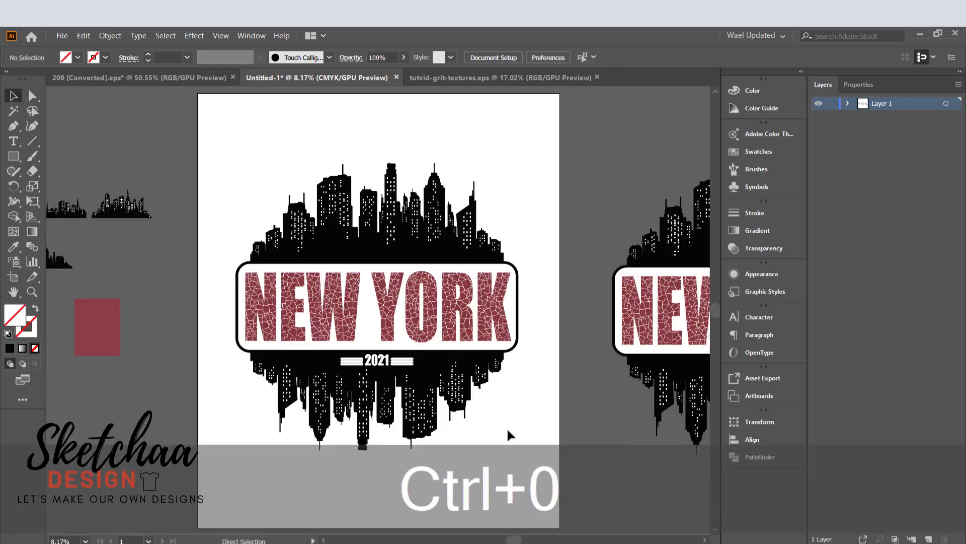
pyautogui.click(38, 146)
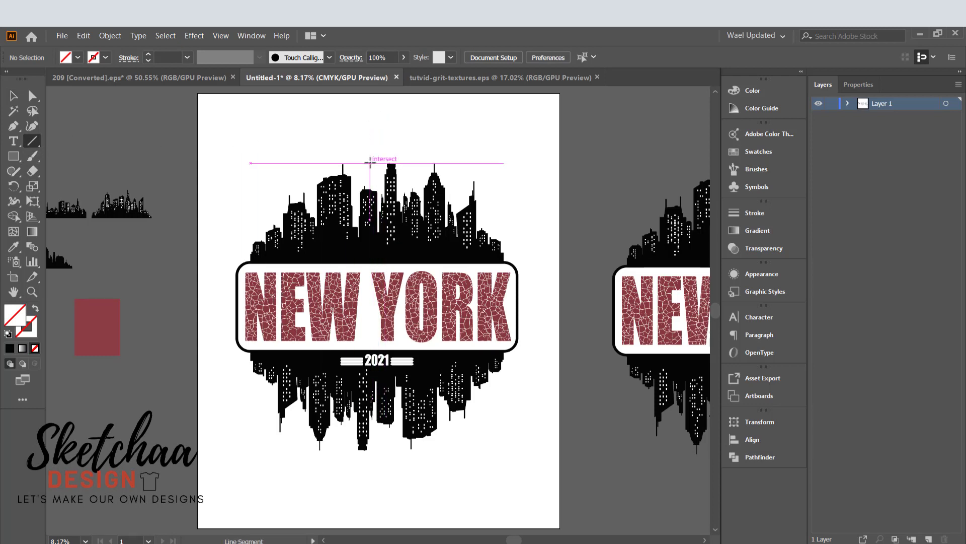
pyautogui.click(378, 103)
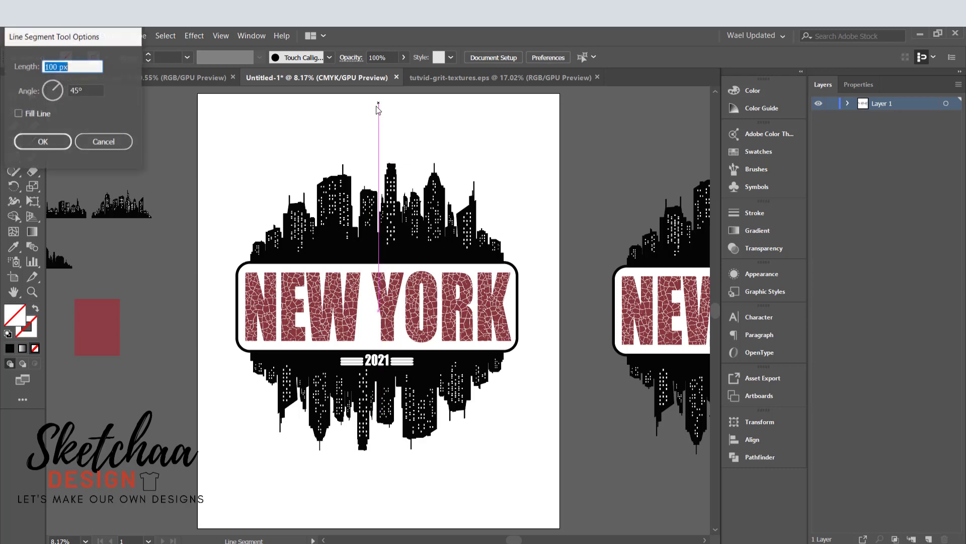
pyautogui.click(103, 141)
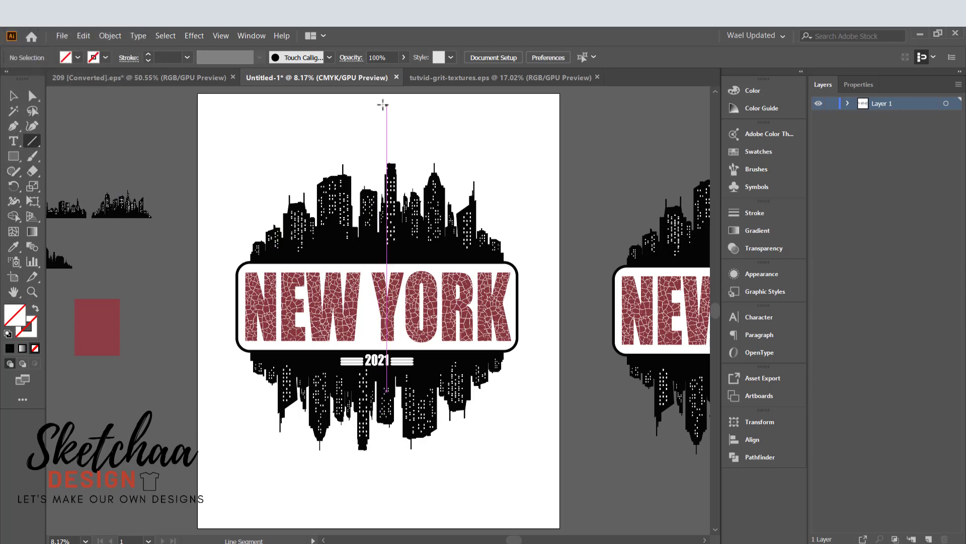
pyautogui.click(370, 105)
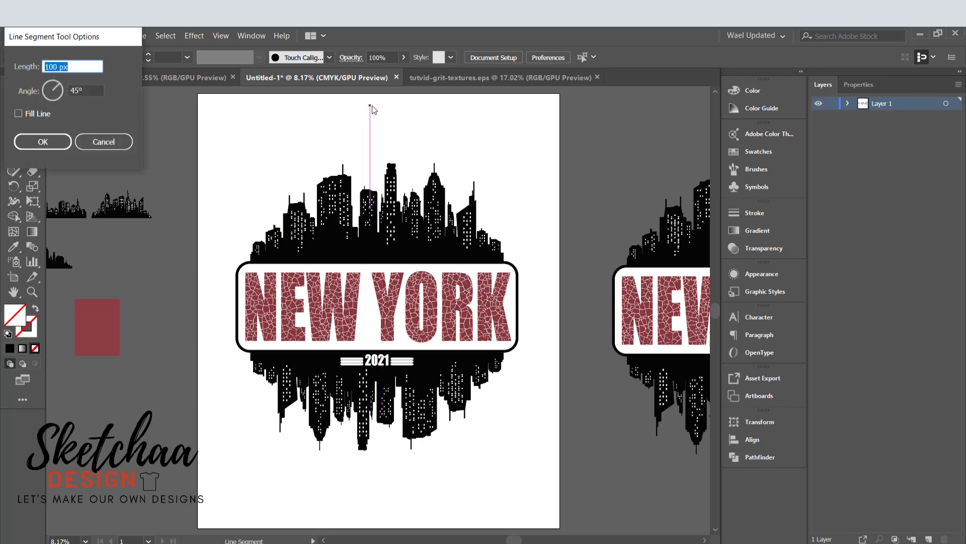
pyautogui.click(100, 140)
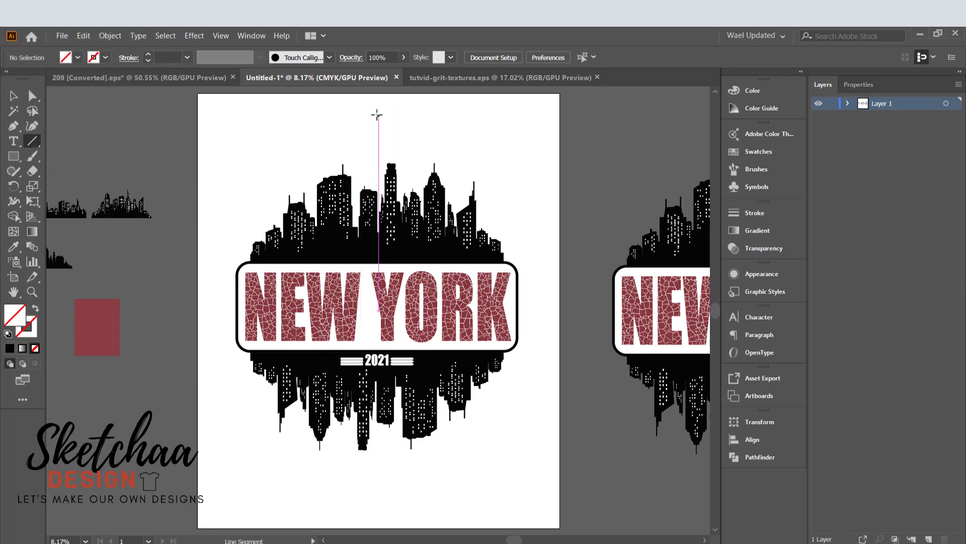
pyautogui.click(374, 111)
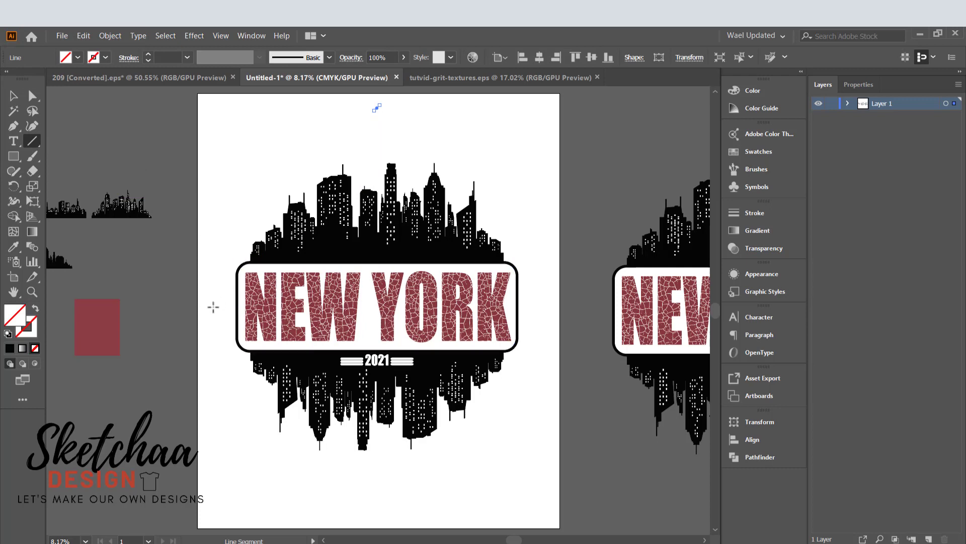
pyautogui.click(213, 308)
pyautogui.click(63, 146)
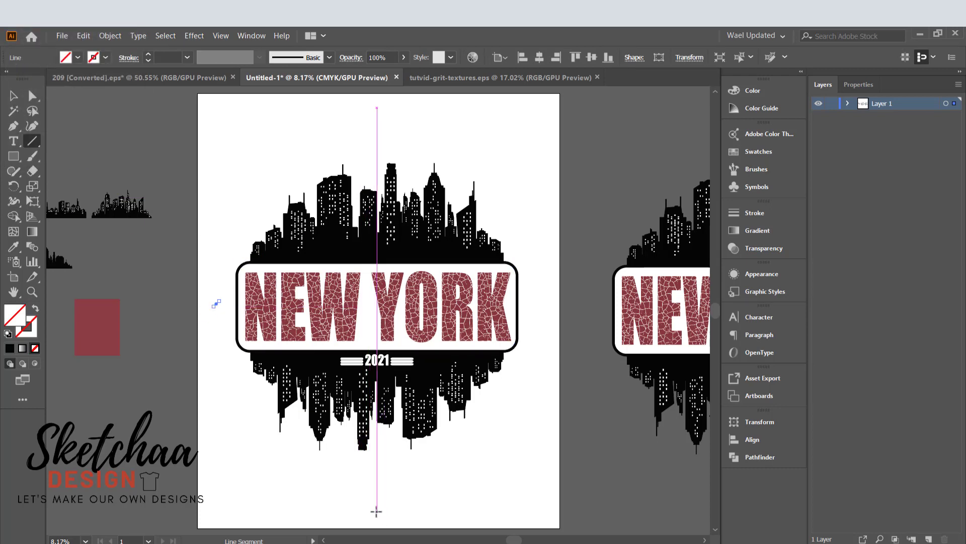
pyautogui.click(377, 511)
pyautogui.press('Return')
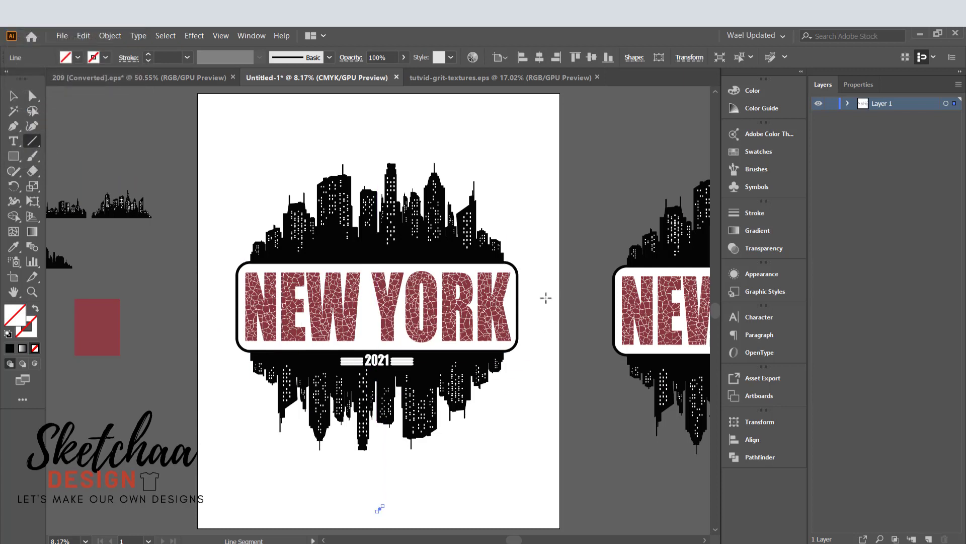
pyautogui.click(546, 299)
pyautogui.write('00')
pyautogui.click(35, 141)
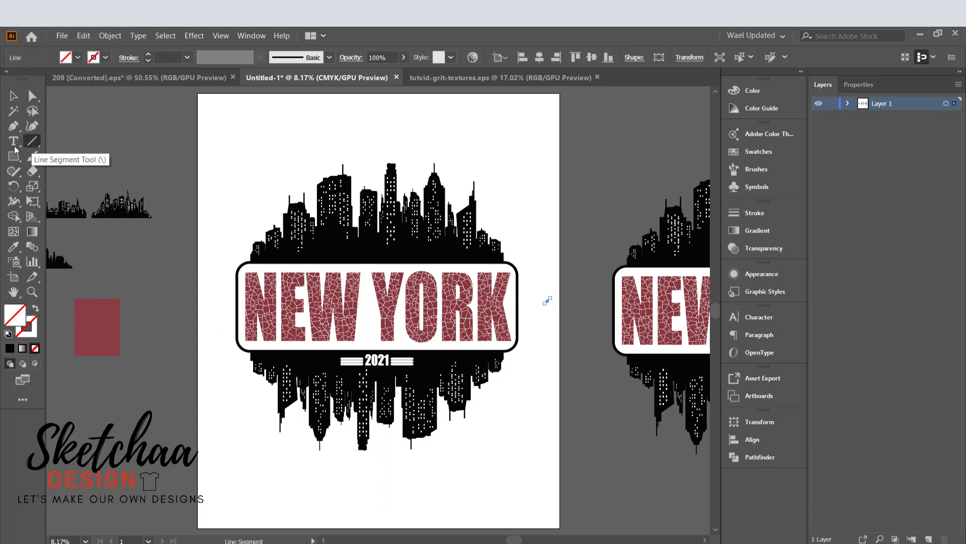
pyautogui.click(32, 140)
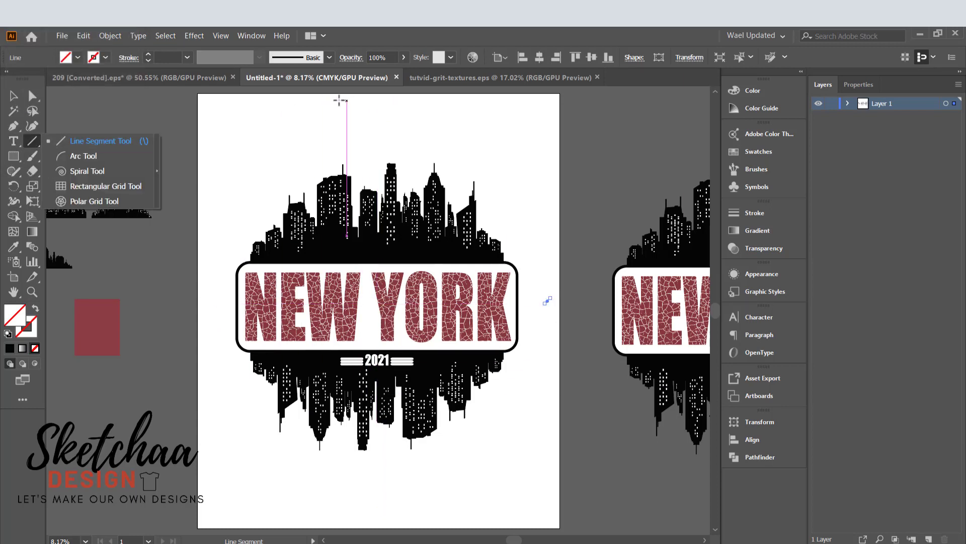
# Draw a closed four-corner diamond path around the badge with the Pen tool.
pyautogui.click(14, 126)
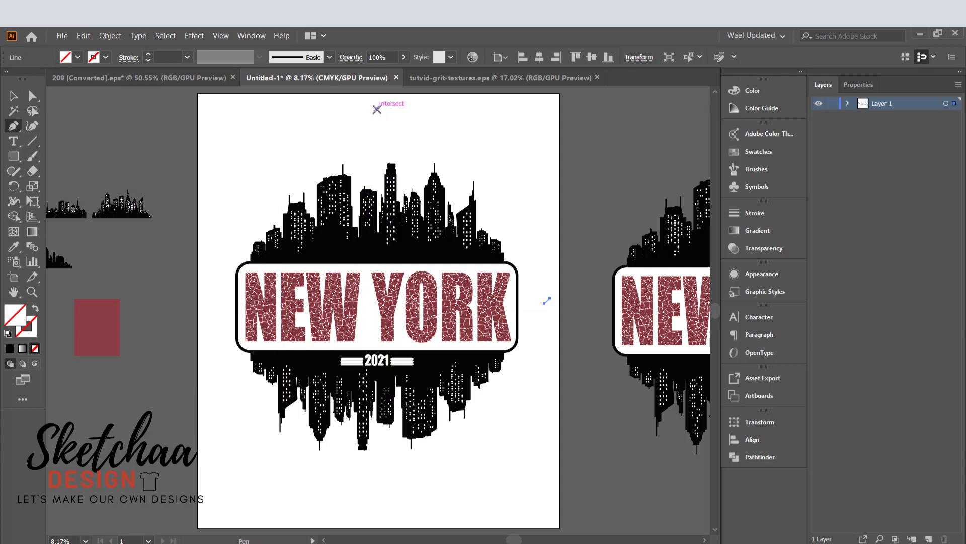
pyautogui.hotkey('ctrl', 'z')
pyautogui.click(377, 107)
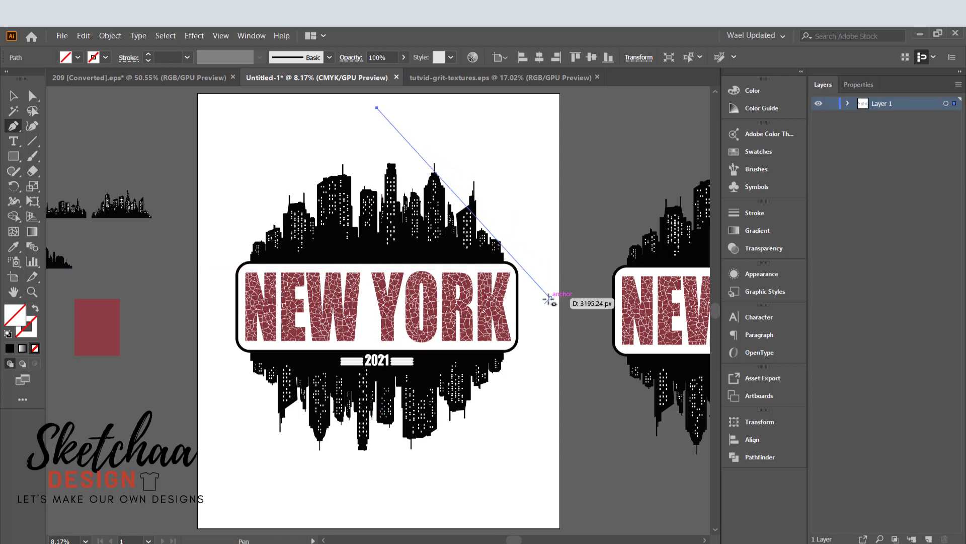
pyautogui.click(547, 300)
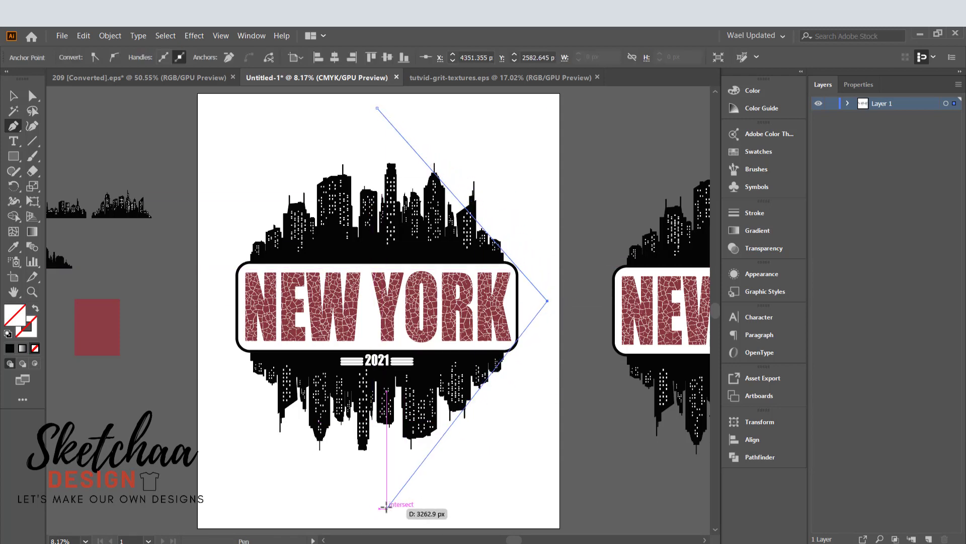
pyautogui.click(381, 507)
pyautogui.click(381, 508)
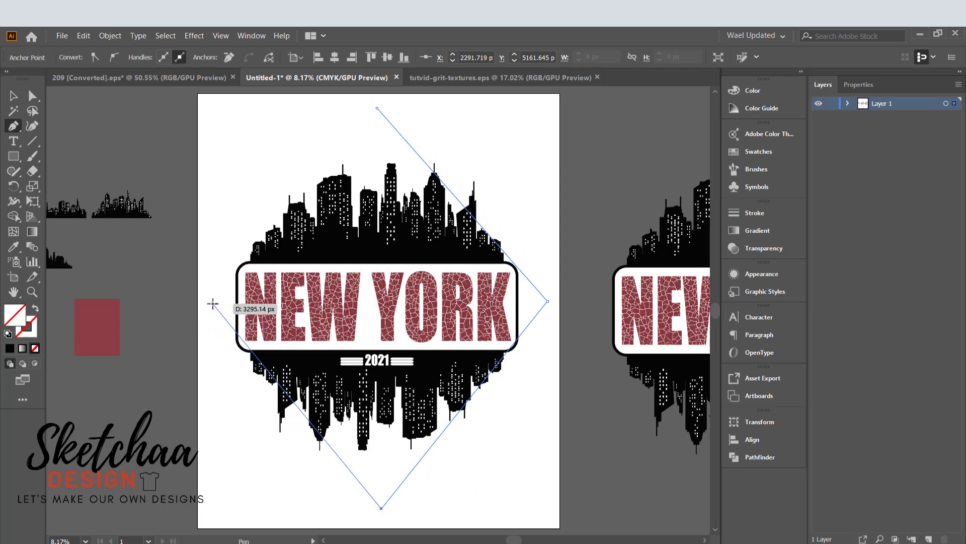
pyautogui.click(214, 302)
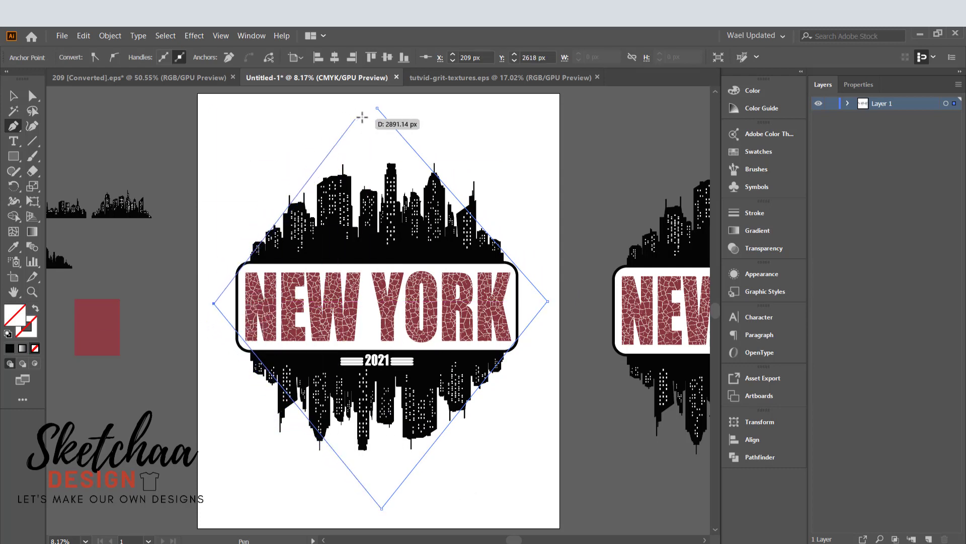
pyautogui.click(377, 108)
pyautogui.click(14, 96)
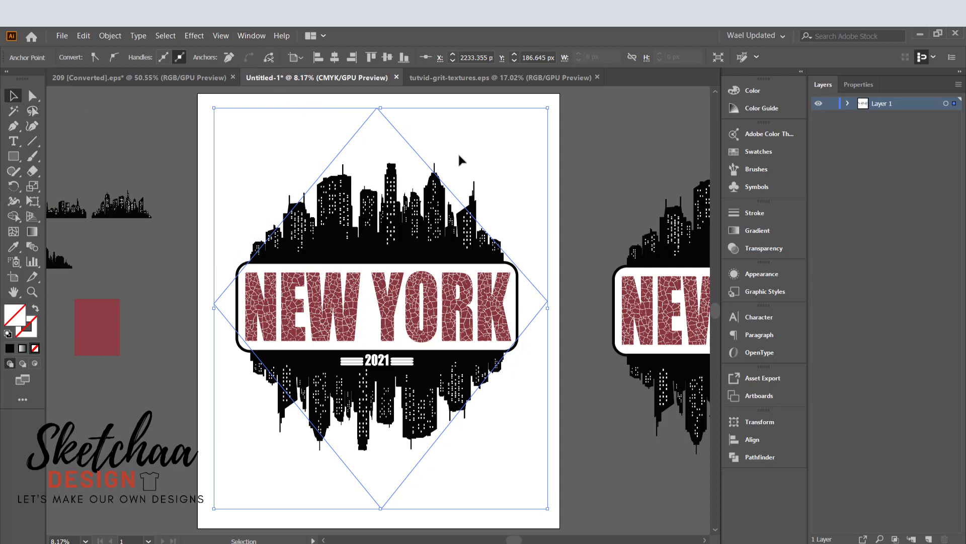
pyautogui.click(28, 327)
# Give the diamond a near-black stroke with a 20 pt weight.
pyautogui.doubleClick(28, 327)
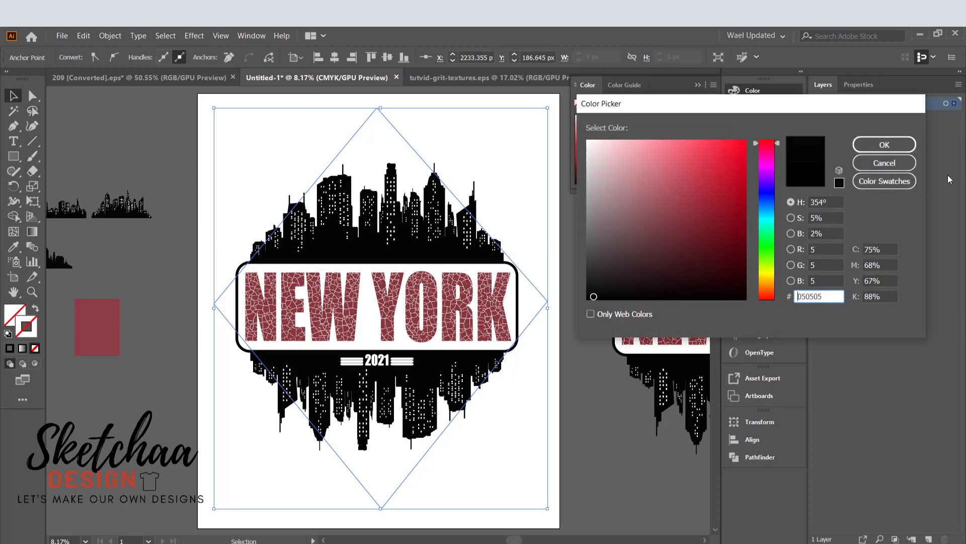
pyautogui.click(896, 145)
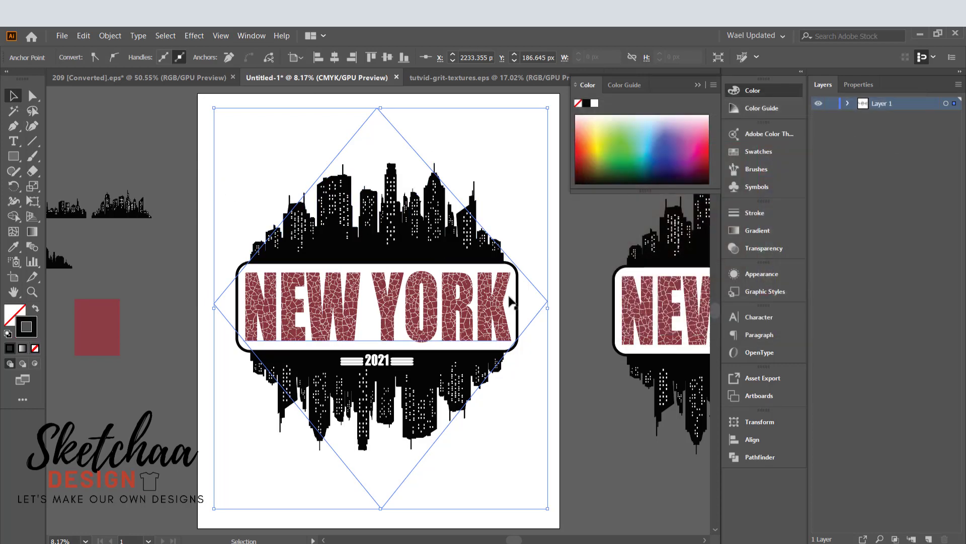
pyautogui.click(858, 85)
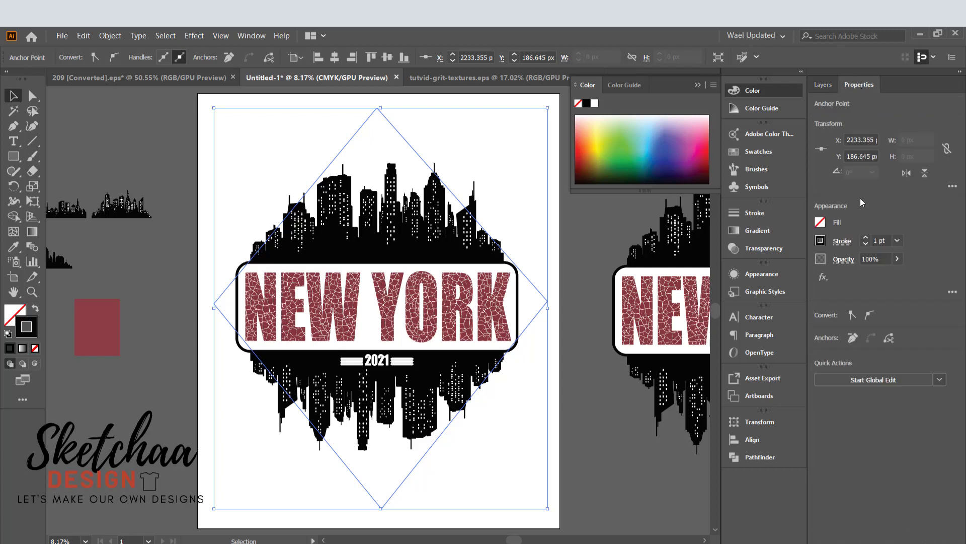
pyautogui.keyDown('shift'); pyautogui.click(866, 238); pyautogui.keyUp('shift')
pyautogui.keyDown('shift'); pyautogui.click(866, 237); pyautogui.keyUp('shift')
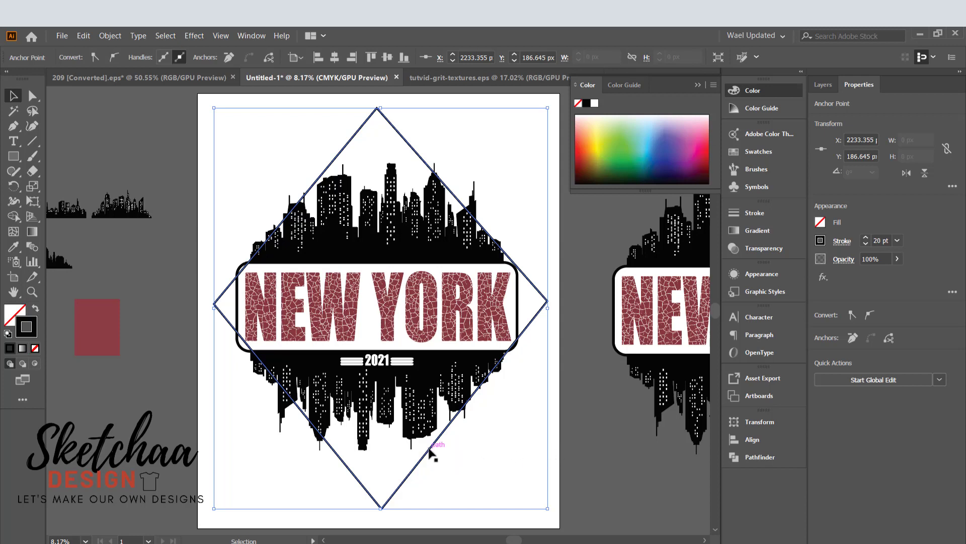
pyautogui.click(430, 449)
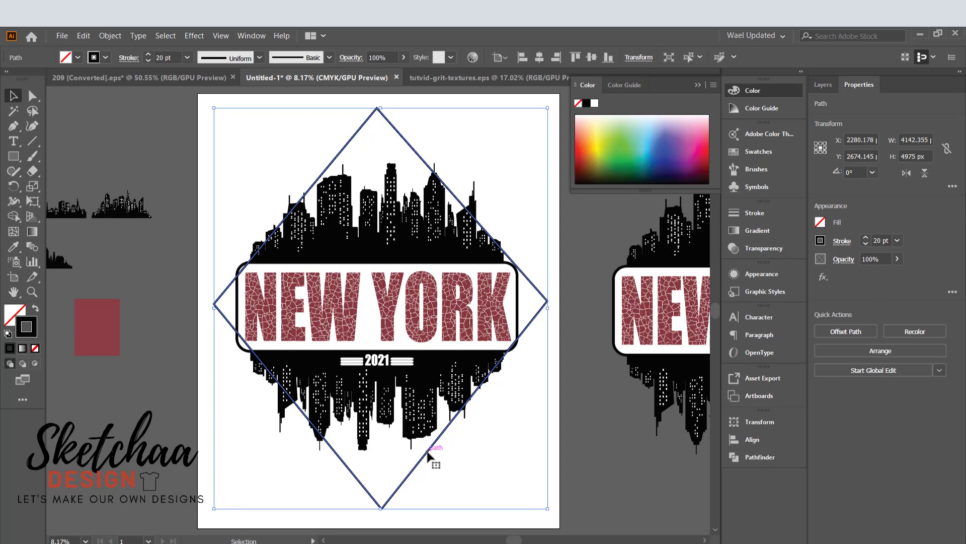
# Paste a copy of the diamond in front and scale it inward around its centre.
pyautogui.hotkey('ctrl', 'c')
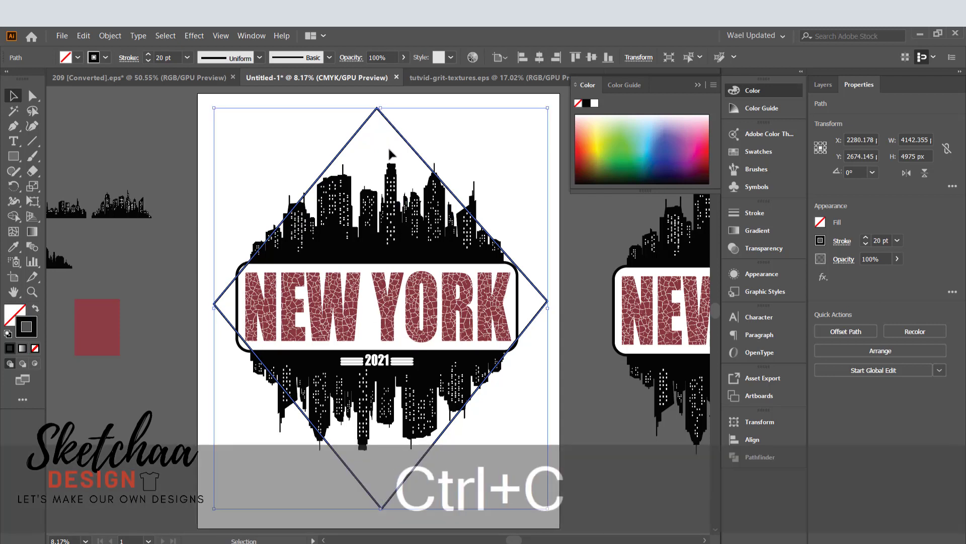
pyautogui.hotkey('ctrl', 'f')
pyautogui.moveTo(380, 108); pyautogui.dragTo(378, 123)
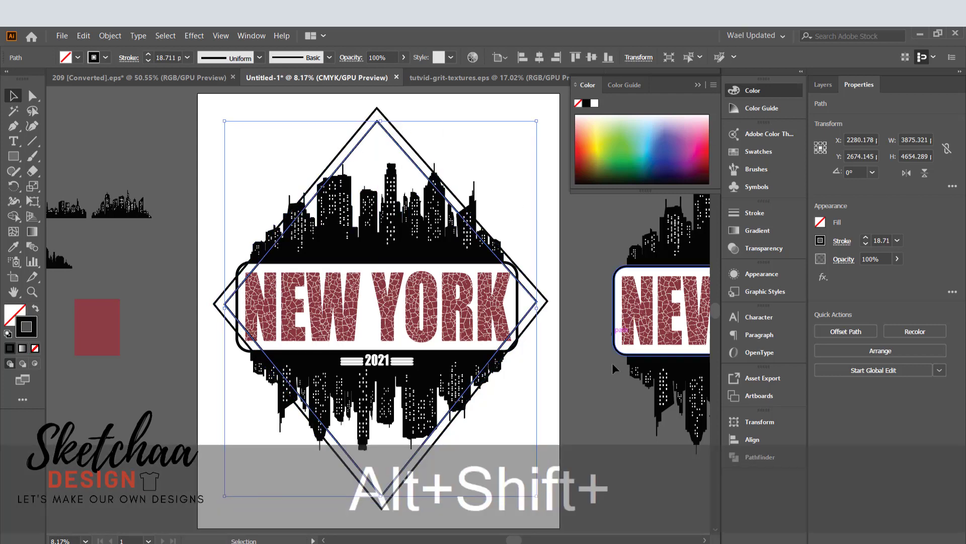
# Group the outer and inner diamonds together.
pyautogui.click(616, 408)
pyautogui.click(411, 145)
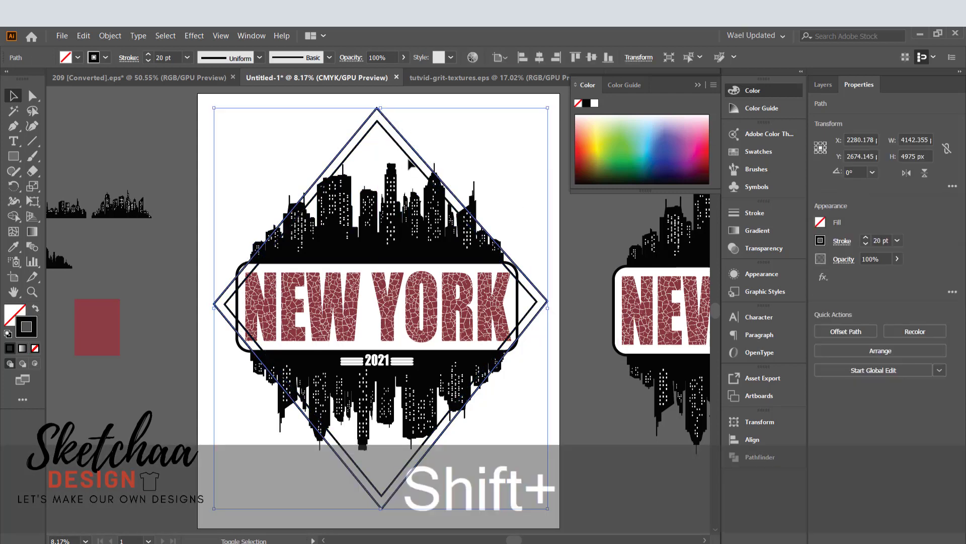
pyautogui.keyDown('shift'); pyautogui.click(407, 159); pyautogui.keyUp('shift')
pyautogui.hotkey('ctrl', 'shift', 'g')
pyautogui.click(567, 401)
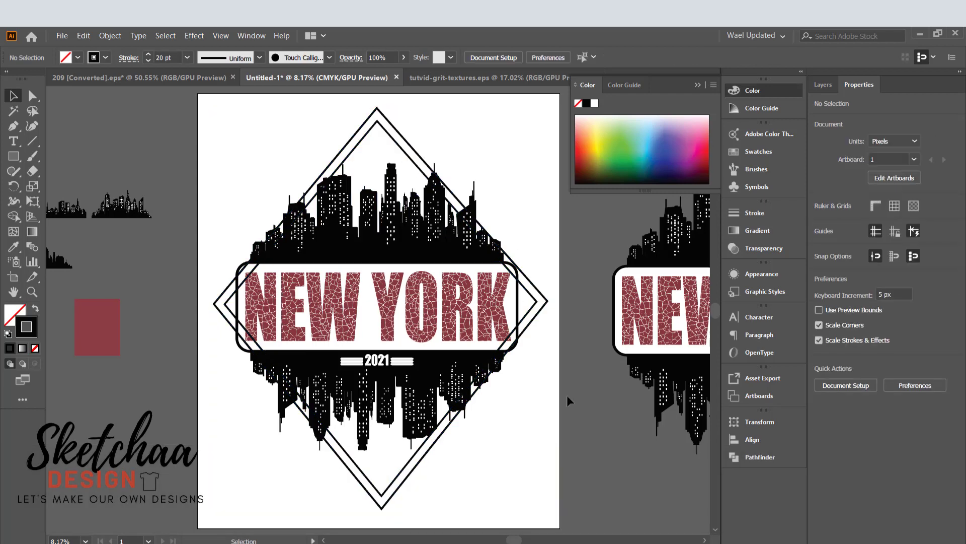
# Move the diamond outlines behind the rest of the artwork.
pyautogui.click(536, 302)
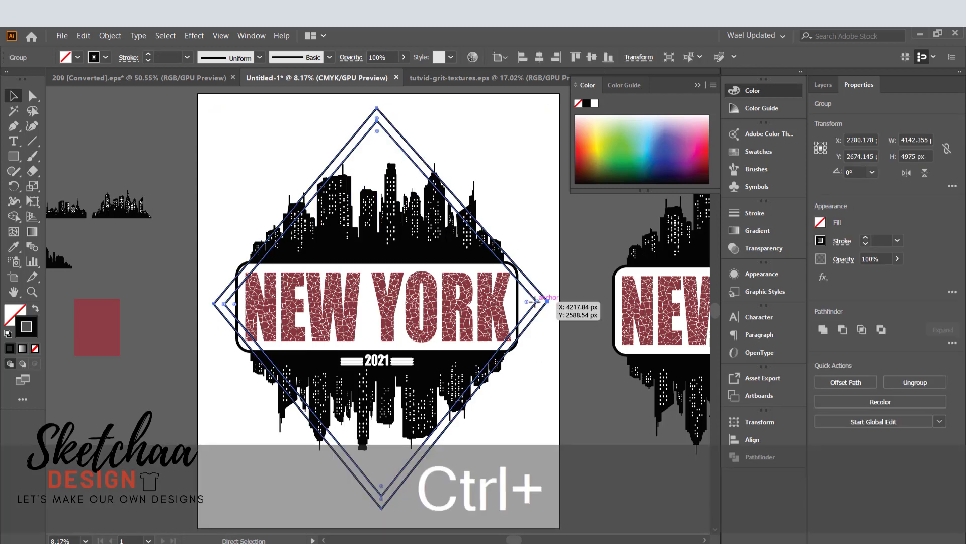
pyautogui.hotkey('ctrl', 'x')
pyautogui.hotkey('ctrl', 'b')
pyautogui.click(565, 387)
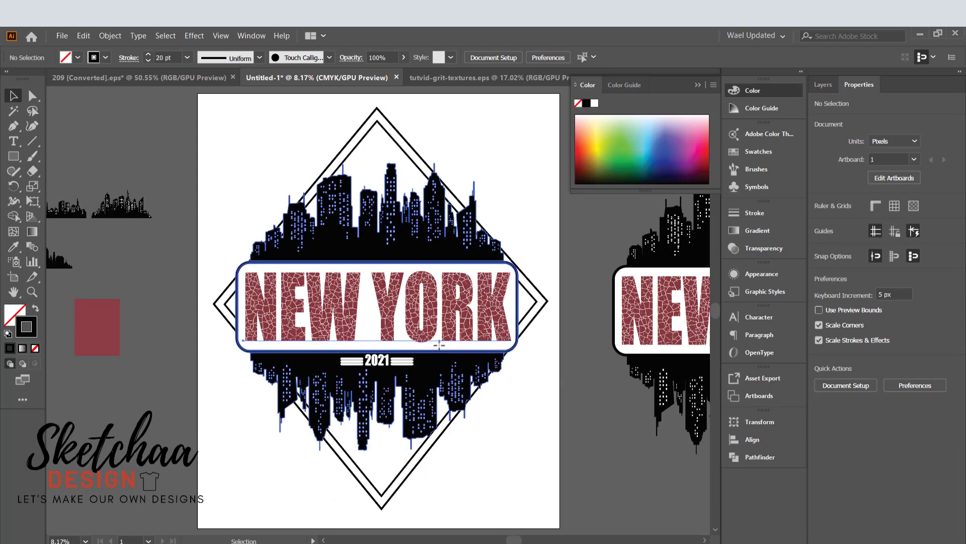
# Expand the NEW YORK skyline and lettering group into plain shapes.
pyautogui.click(438, 345)
pyautogui.click(109, 35)
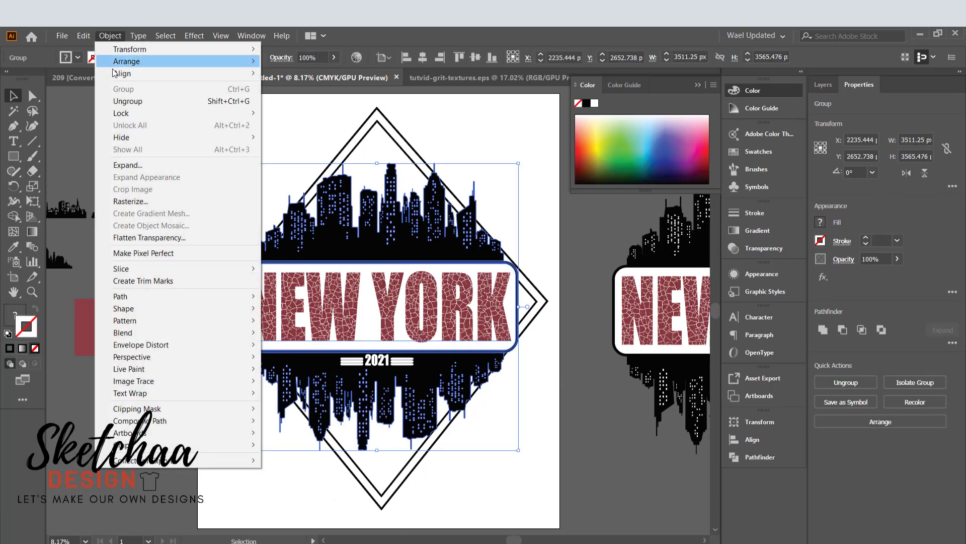
pyautogui.click(119, 171)
pyautogui.click(45, 214)
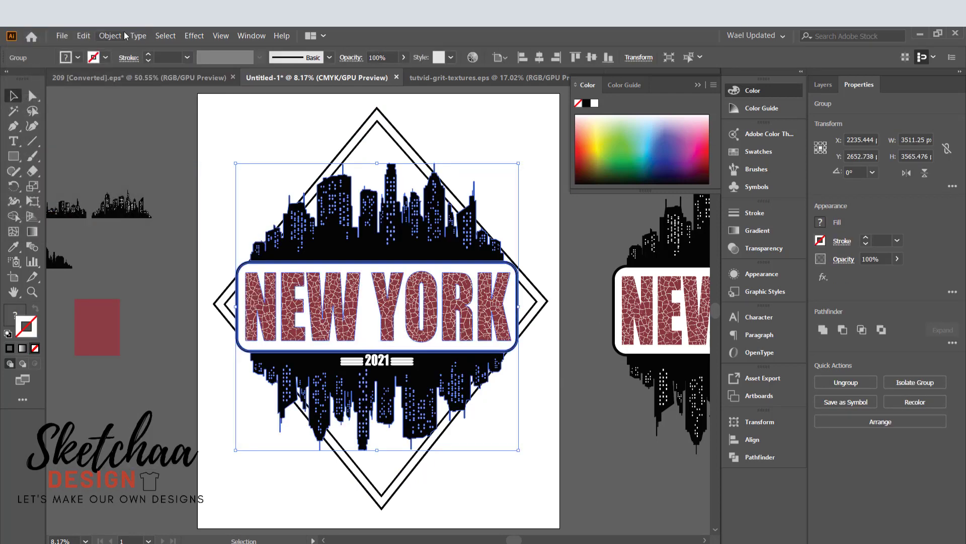
# Create a 14 px offset path around the artwork and cut it to the clipboard.
pyautogui.click(110, 35)
pyautogui.moveTo(133, 300)
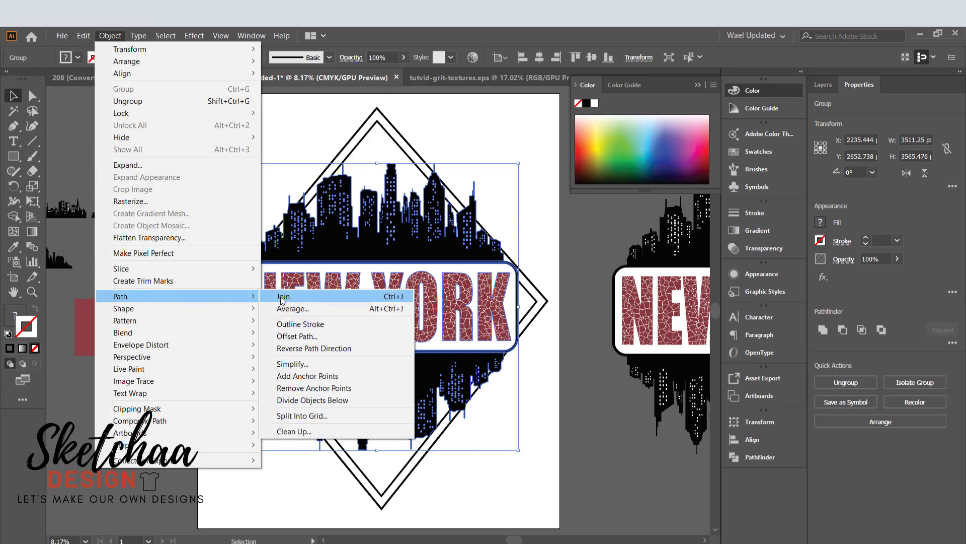
pyautogui.click(312, 333)
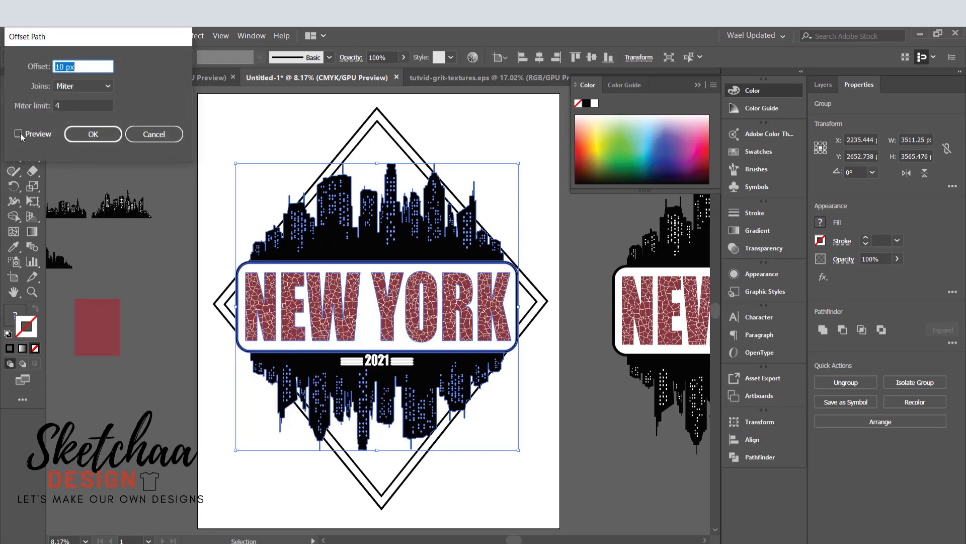
pyautogui.click(18, 134)
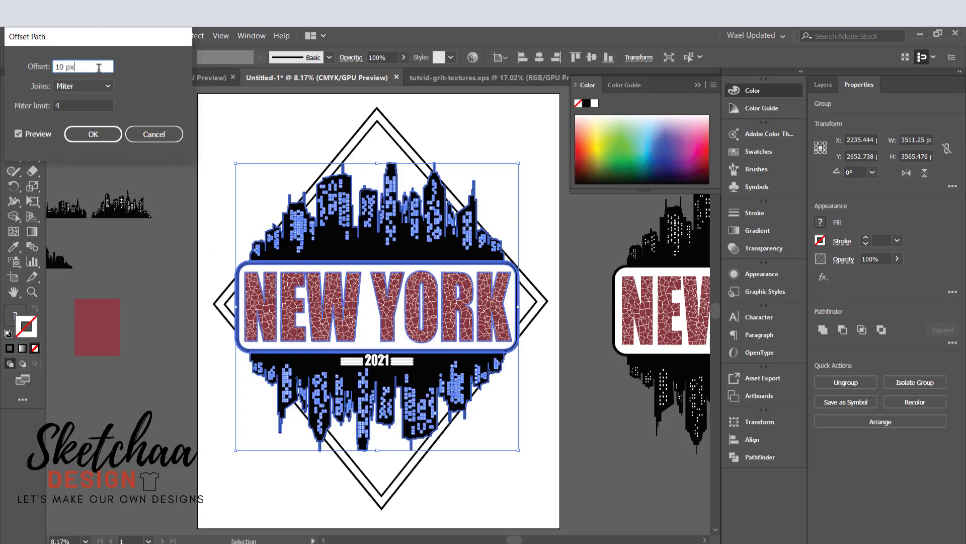
pyautogui.press('Up')
pyautogui.press('Up')
pyautogui.press('Up')
pyautogui.press('Up')
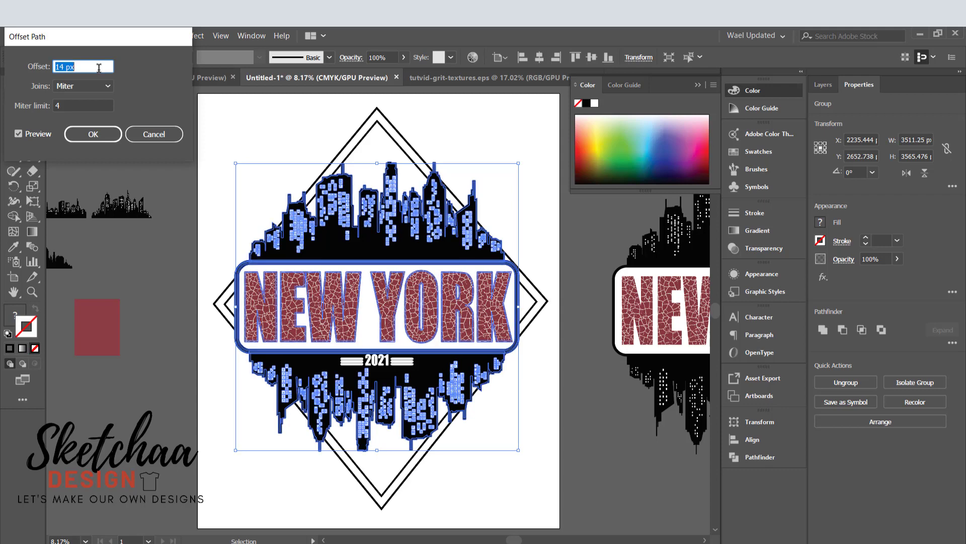
pyautogui.click(93, 134)
pyautogui.hotkey('ctrl', 'x')
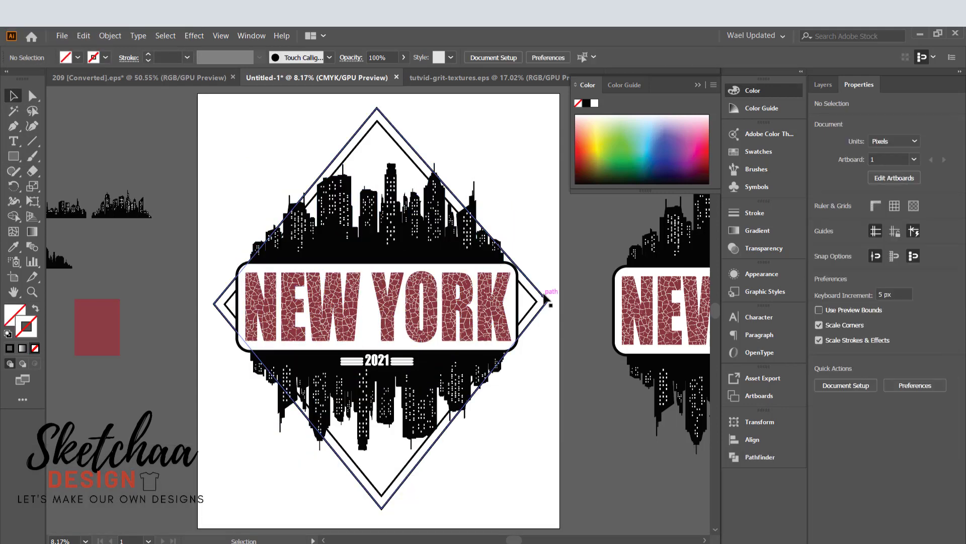
# Give the diamond group an unclipped opacity mask from the pasted offset outlines, gapping it around the skyline.
pyautogui.click(546, 299)
pyautogui.click(747, 252)
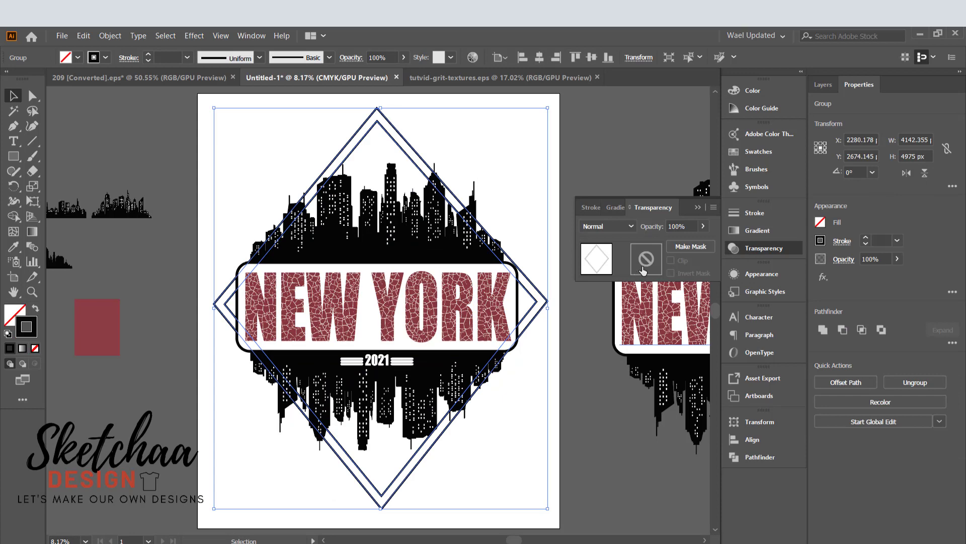
pyautogui.click(642, 271)
pyautogui.click(670, 260)
pyautogui.hotkey('ctrl', 'f')
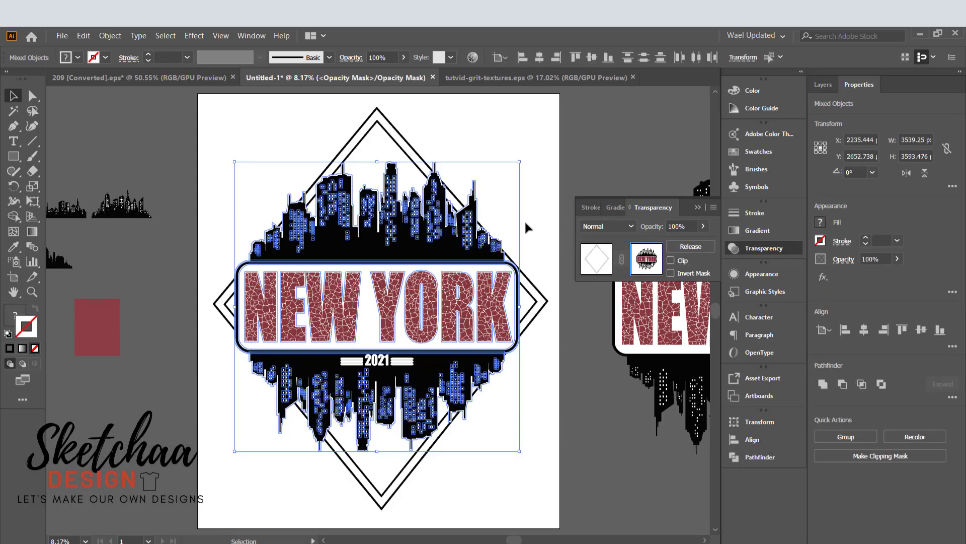
pyautogui.click(591, 258)
pyautogui.click(587, 407)
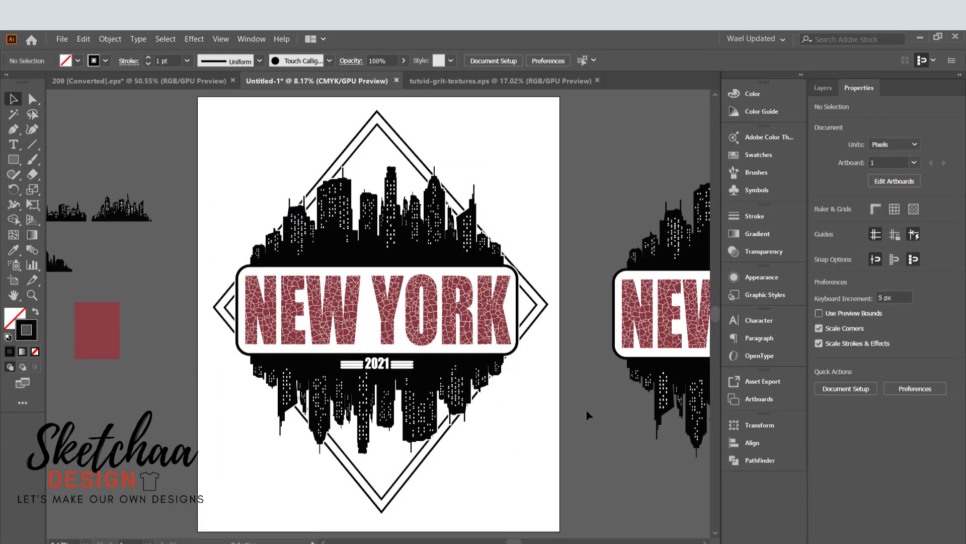
# Draw a rectangle covering most of the artboard and nudge it slightly lower.
pyautogui.click(13, 159)
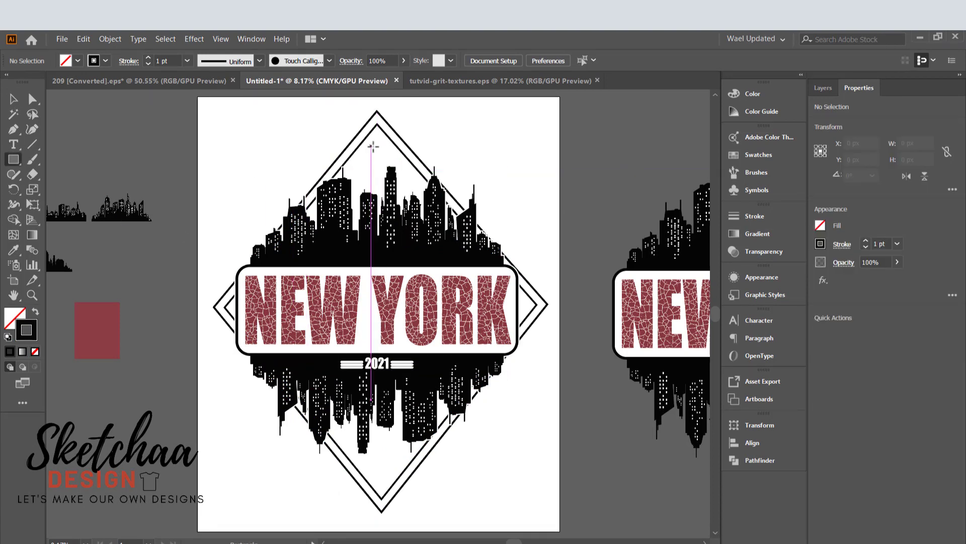
pyautogui.moveTo(222, 131); pyautogui.dragTo(529, 475)
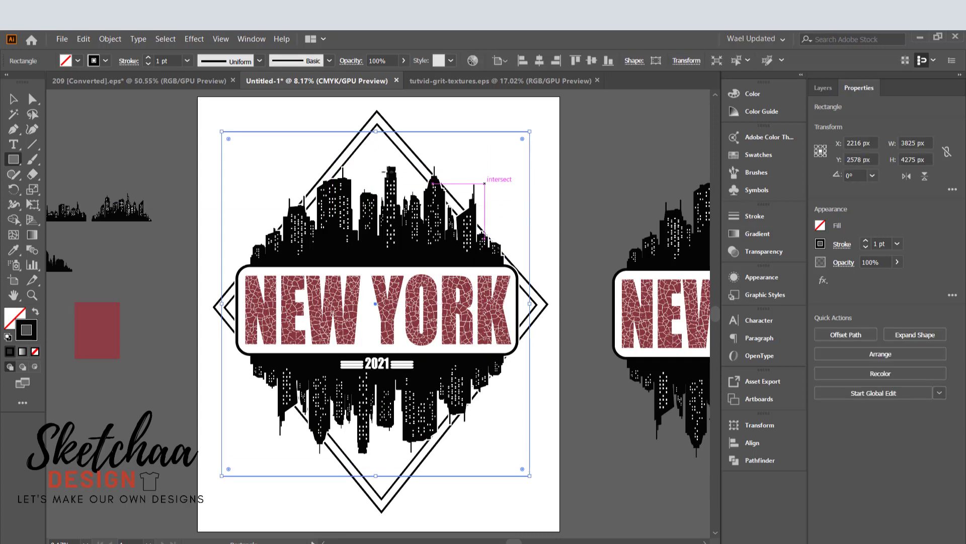
pyautogui.press('v')
pyautogui.moveTo(469, 131); pyautogui.dragTo(475, 135)
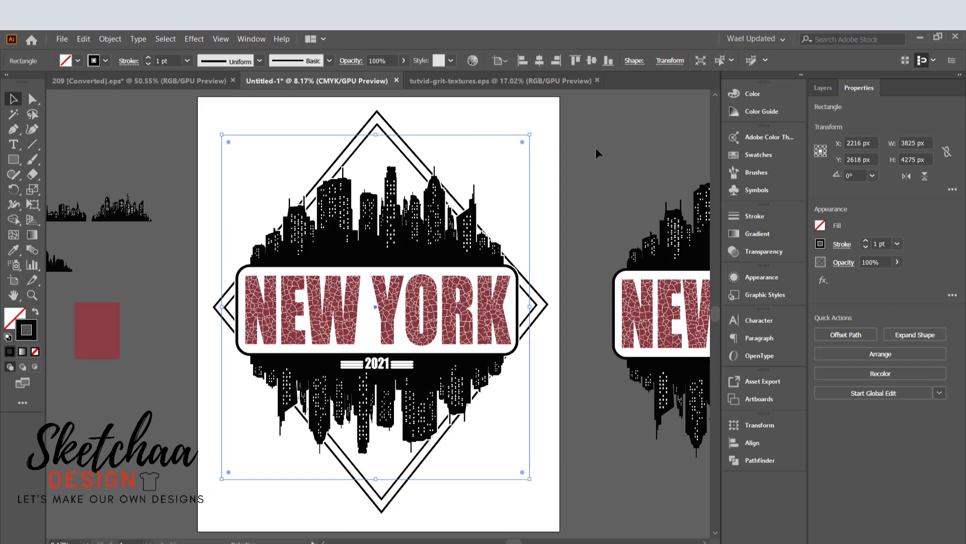
# Raise the rectangle's stroke weight to 70 pt.
pyautogui.keyDown('shift'); pyautogui.click(150, 59); pyautogui.keyUp('shift')
pyautogui.keyDown('shift'); pyautogui.click(150, 59); pyautogui.keyUp('shift')
pyautogui.keyDown('shift'); pyautogui.click(150, 58); pyautogui.keyUp('shift')
pyautogui.keyDown('shift'); pyautogui.click(150, 59); pyautogui.keyUp('shift')
pyautogui.keyDown('shift'); pyautogui.click(150, 59); pyautogui.keyUp('shift')
pyautogui.keyDown('shift'); pyautogui.click(150, 58); pyautogui.keyUp('shift')
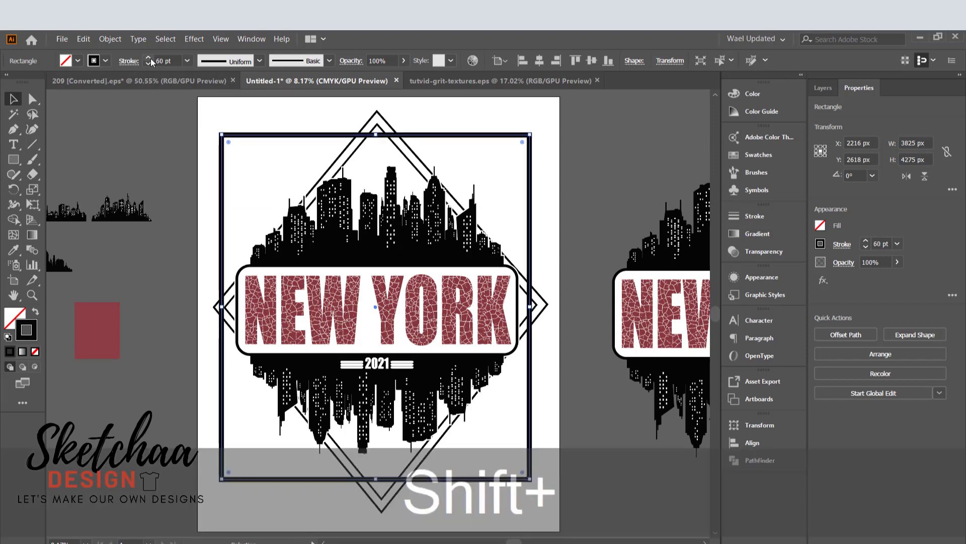
pyautogui.keyDown('shift'); pyautogui.click(150, 59); pyautogui.keyUp('shift')
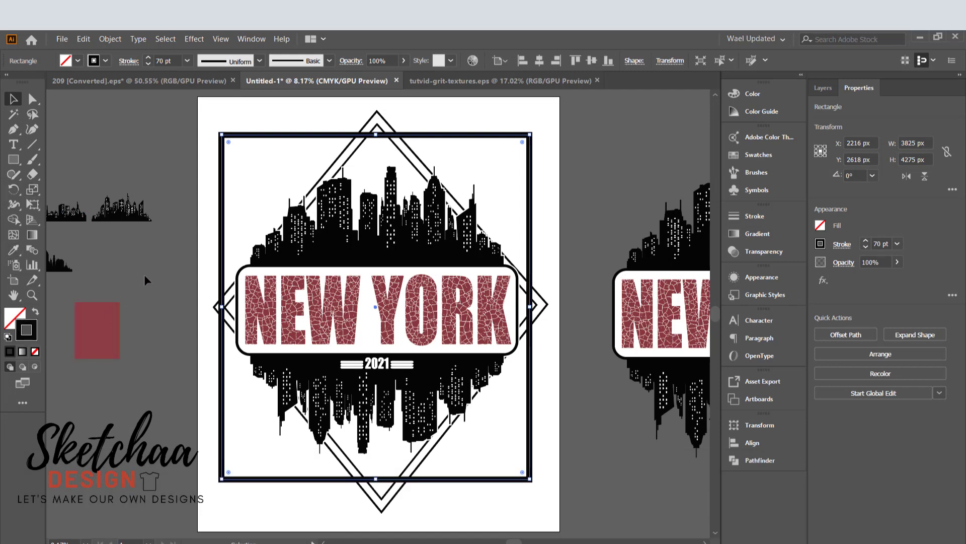
pyautogui.click(145, 159)
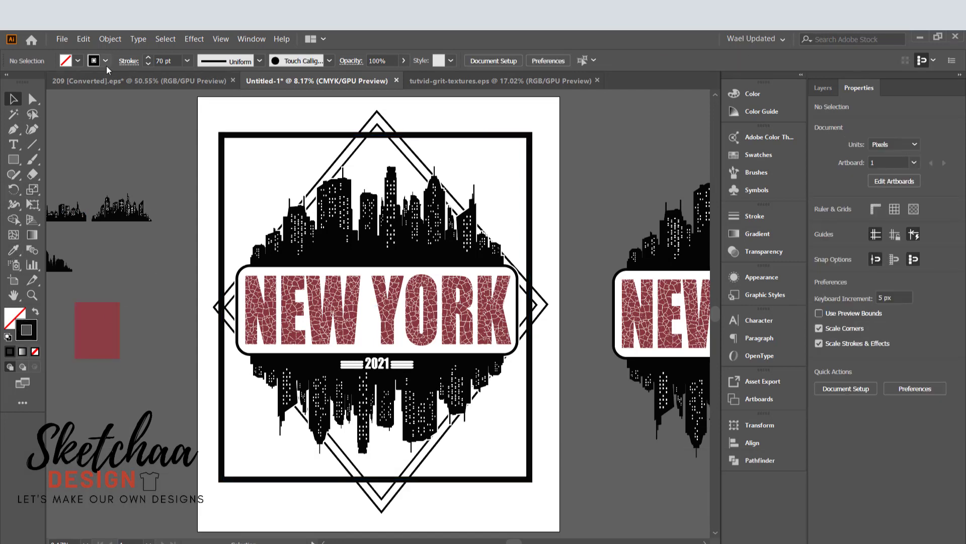
# Select the red swatch rectangle on the pasteboard, entering and leaving isolation mode twice.
pyautogui.click(104, 336)
pyautogui.doubleClick(108, 337)
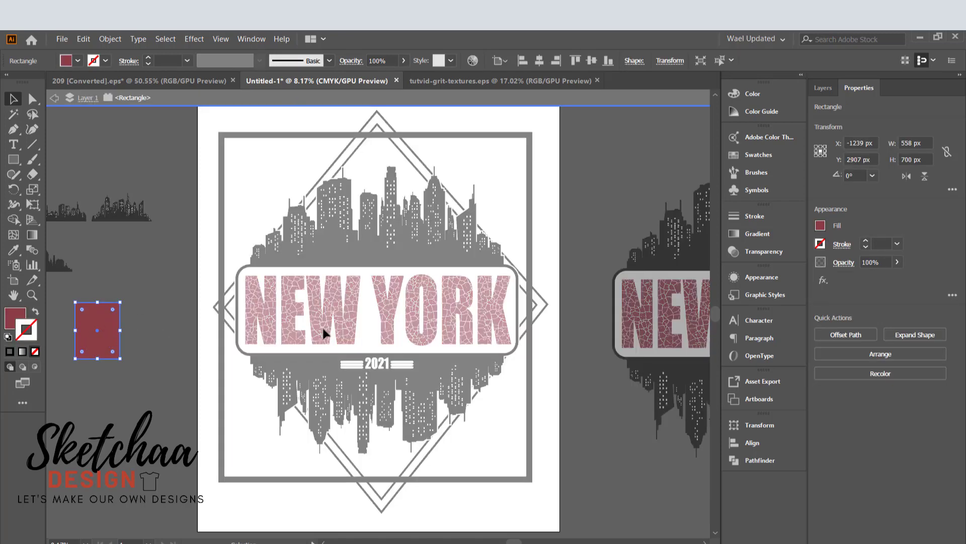
pyautogui.doubleClick(150, 230)
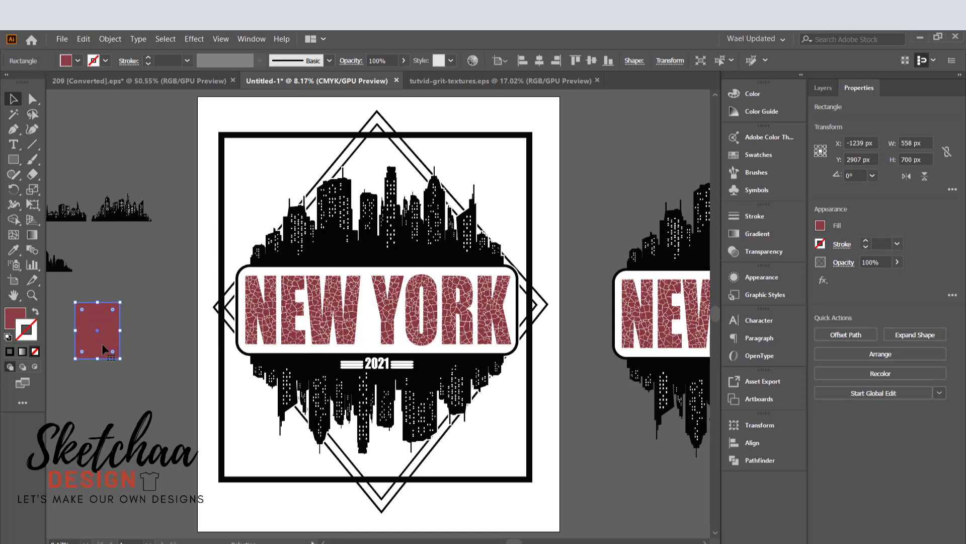
pyautogui.doubleClick(101, 343)
pyautogui.doubleClick(140, 126)
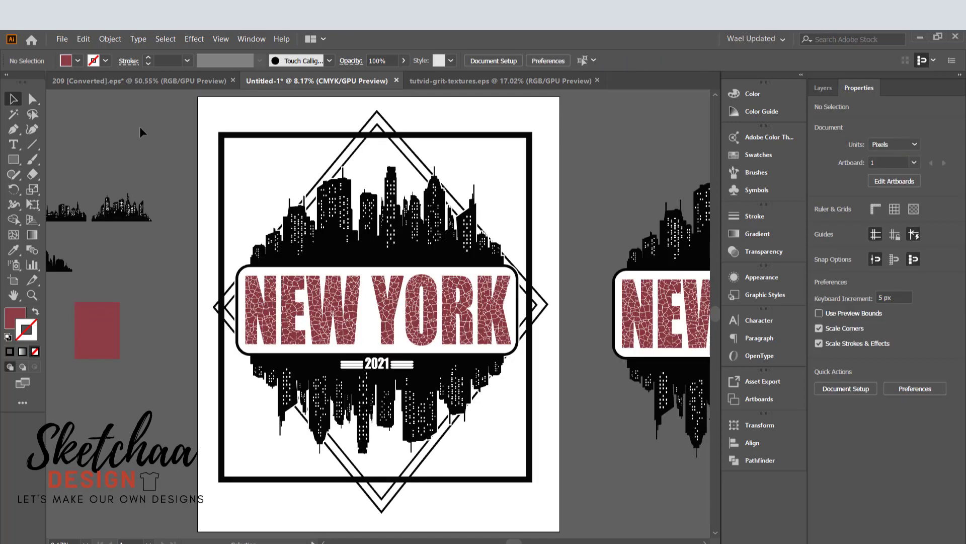
# Bring up the Color panel, check the Stroke dropdown, and select the black frame.
pyautogui.click(102, 330)
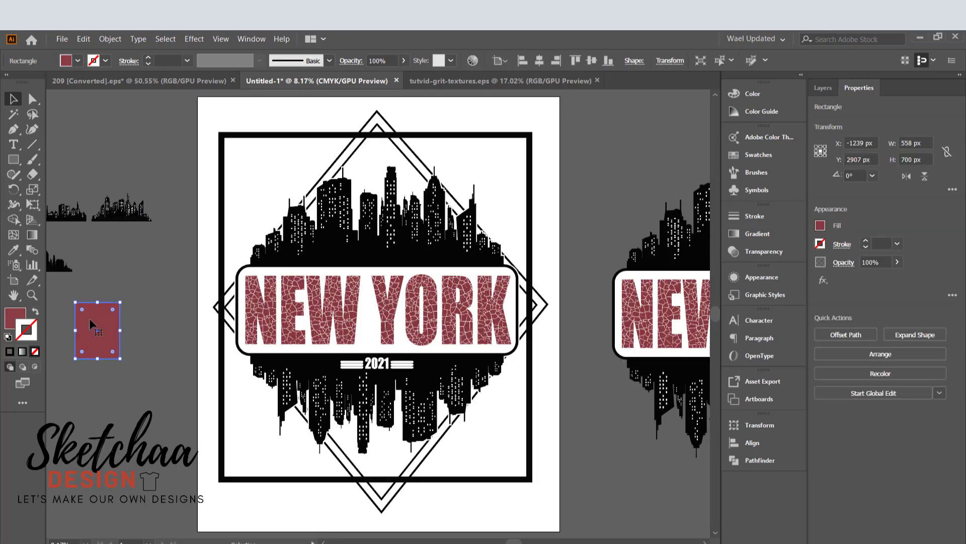
pyautogui.click(16, 318)
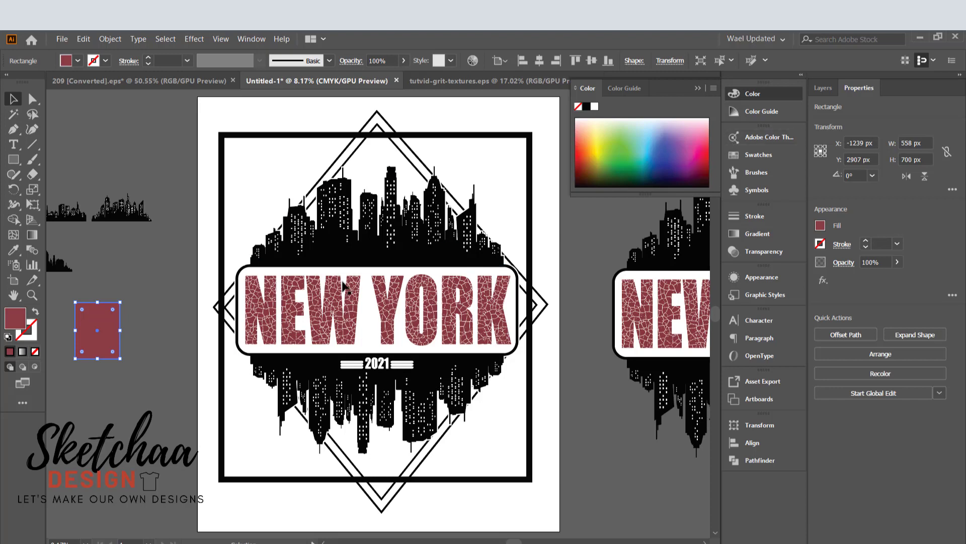
pyautogui.click(171, 258)
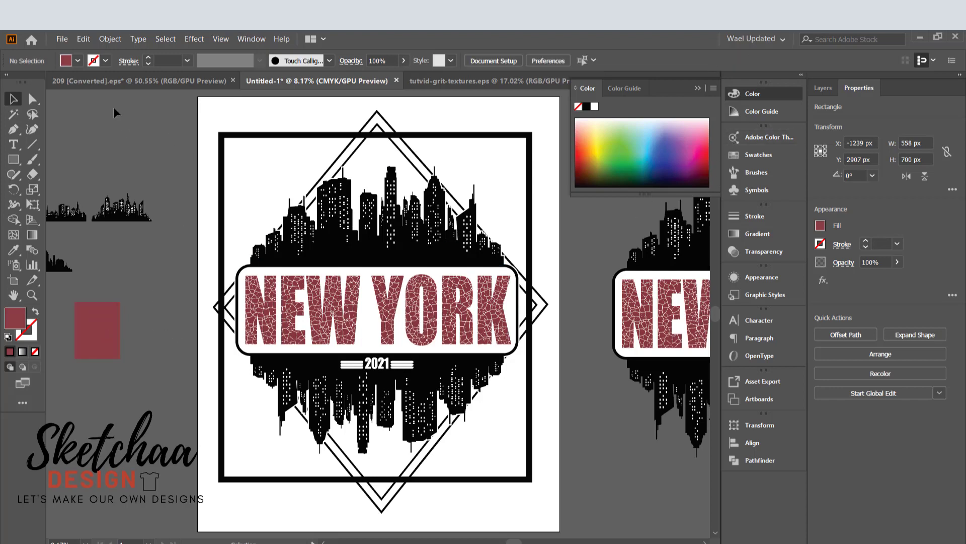
pyautogui.click(105, 61)
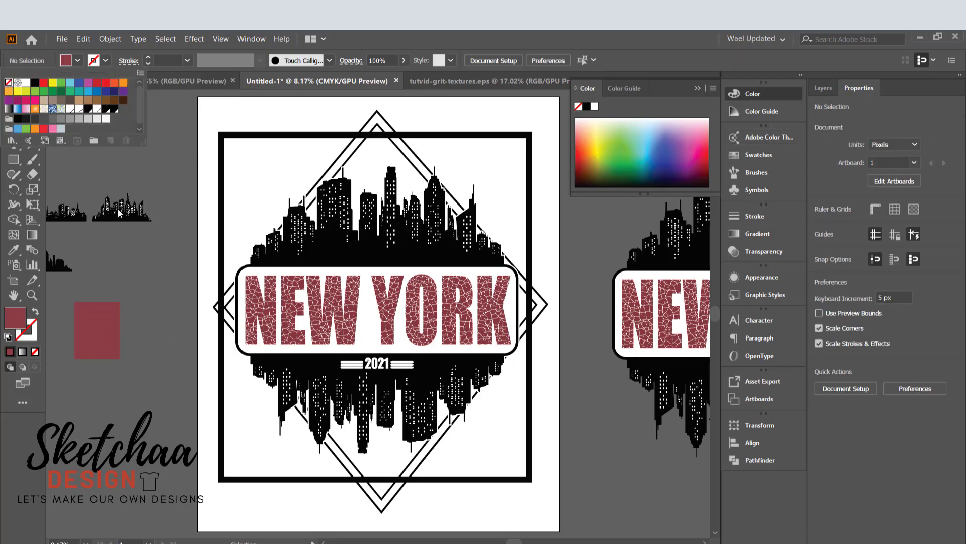
pyautogui.click(265, 138)
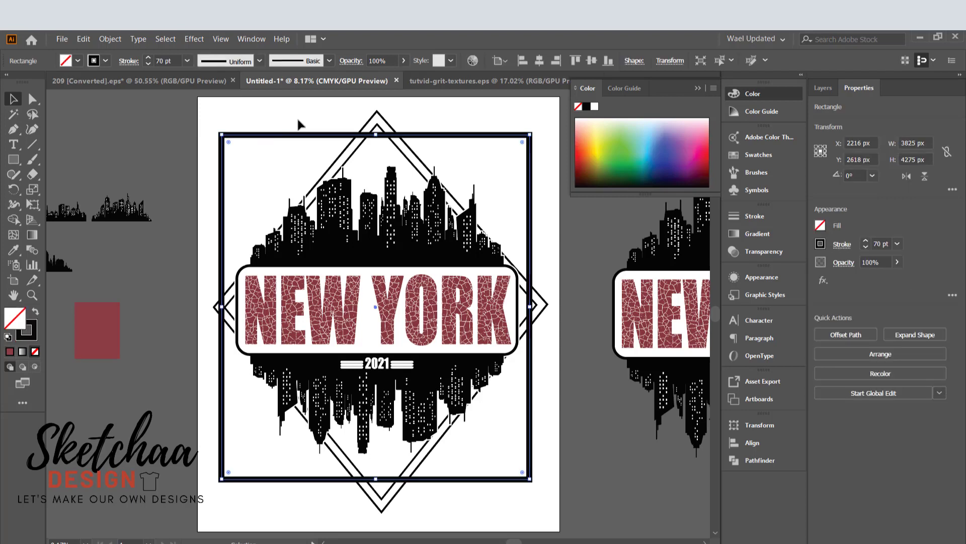
# Try erasing a band of the frame around NEW YORK, then undo it.
pyautogui.click(32, 174)
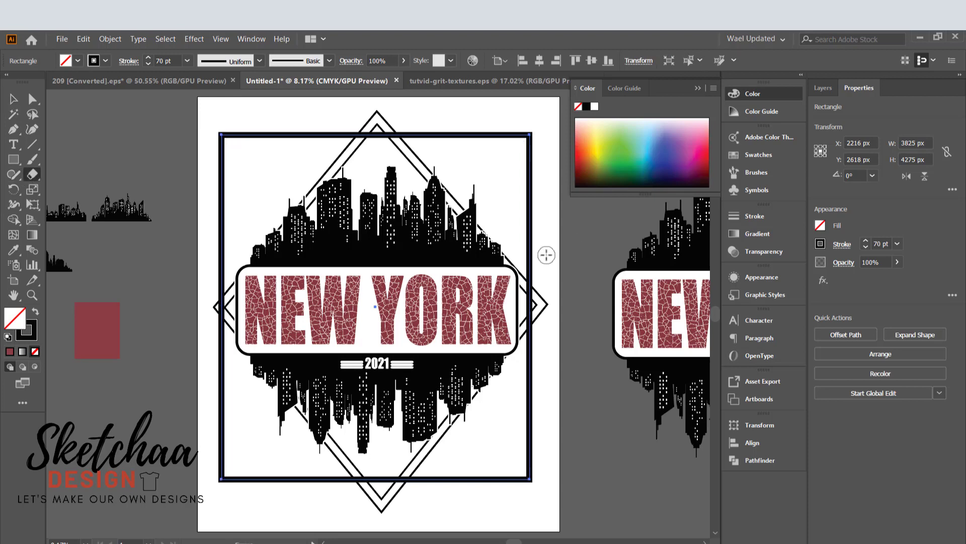
pyautogui.moveTo(547, 255)
pyautogui.mouseDown()
pyautogui.moveTo(468, 262)
pyautogui.moveTo(201, 324)
pyautogui.moveTo(205, 372)
pyautogui.mouseUp()
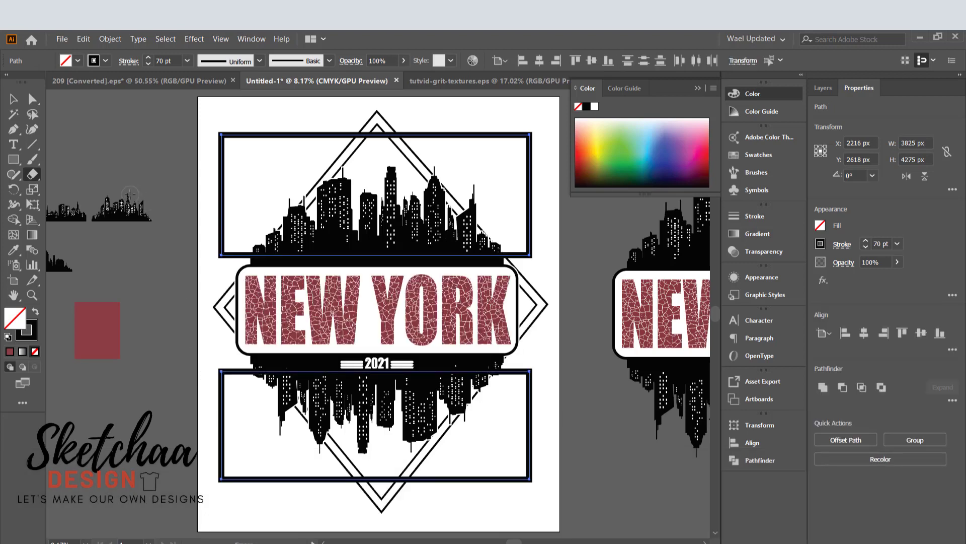
pyautogui.hotkey('ctrl', 'z')
pyautogui.press('v')
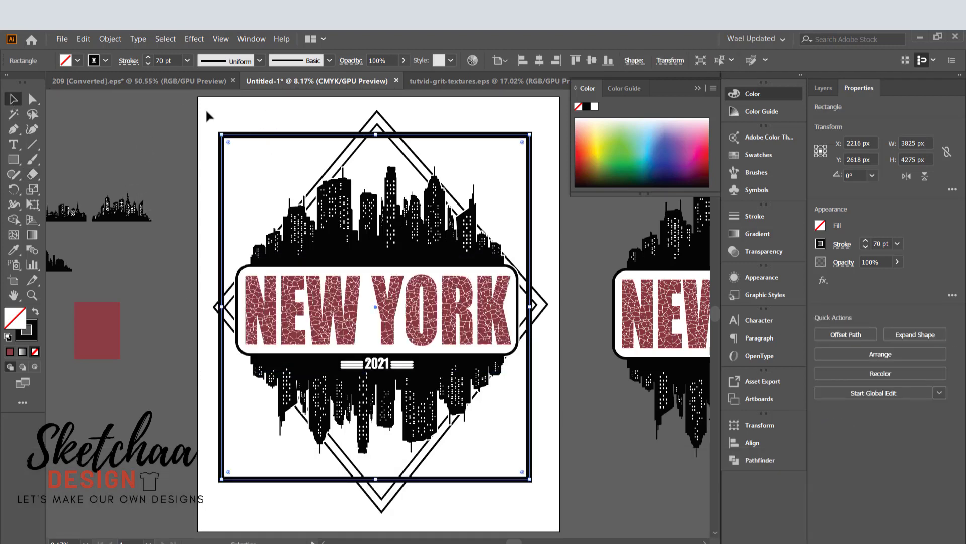
# Expand the 70 pt frame into a filled shape and recolour it with the red swatch's colour.
pyautogui.click(110, 39)
pyautogui.click(120, 168)
pyautogui.click(35, 216)
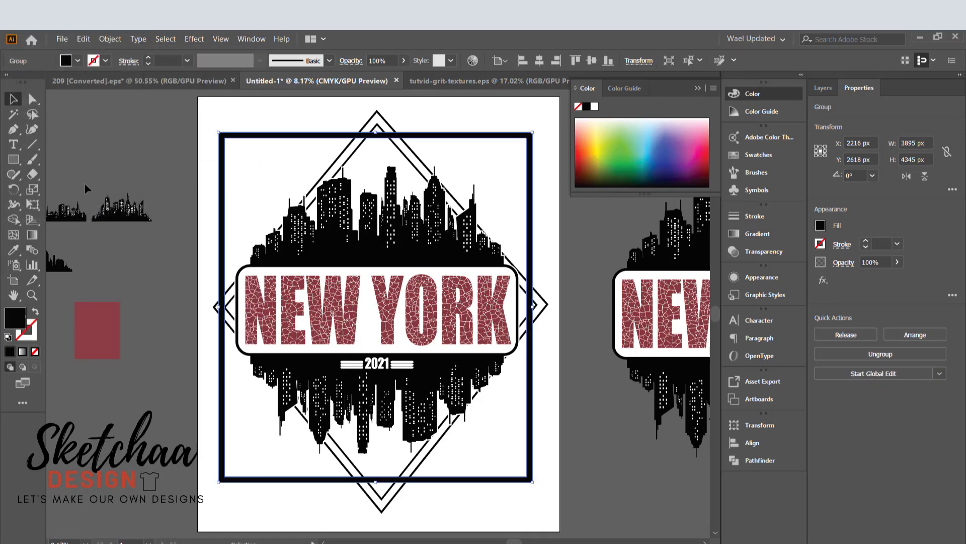
pyautogui.click(9, 255)
pyautogui.click(85, 330)
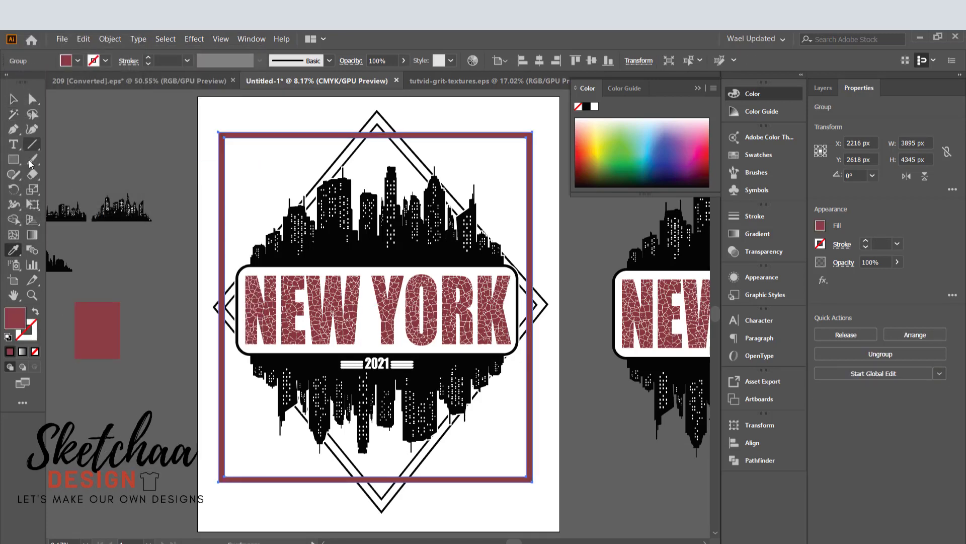
pyautogui.hotkey('shift', 'e')
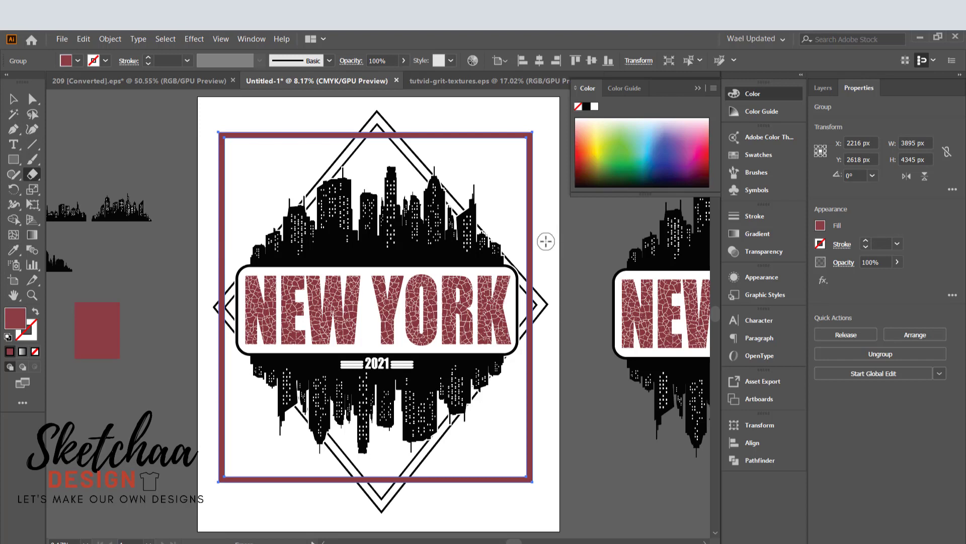
# Erase rectangular gaps from the red frame's sides, leaving four L-shaped corner brackets.
pyautogui.press('alt')
pyautogui.moveTo(547, 228)
pyautogui.mouseDown()
pyautogui.moveTo(208, 285)
pyautogui.moveTo(207, 379)
pyautogui.mouseUp()
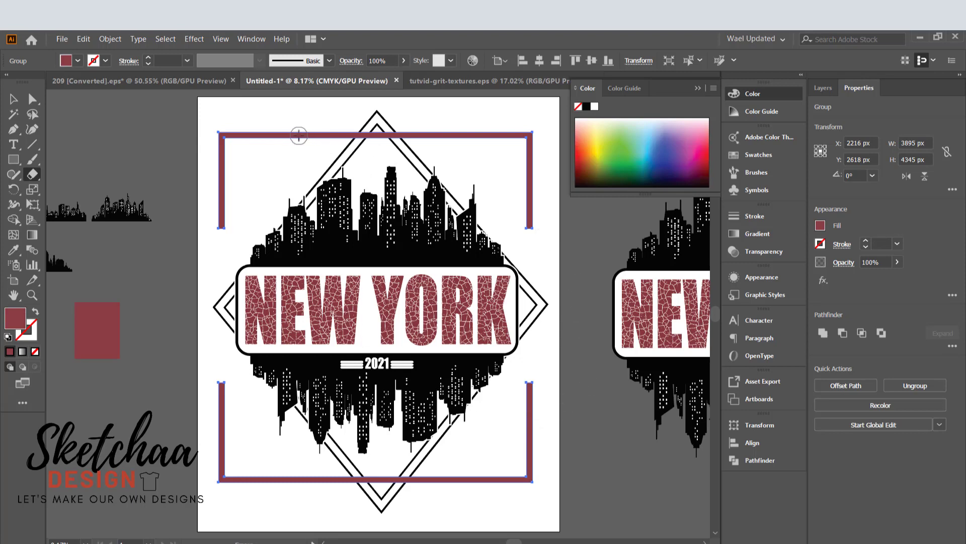
pyautogui.moveTo(298, 135)
pyautogui.mouseDown()
pyautogui.moveTo(397, 151)
pyautogui.moveTo(464, 148)
pyautogui.mouseUp()
pyautogui.hotkey('ctrl', 'alt', 'z')
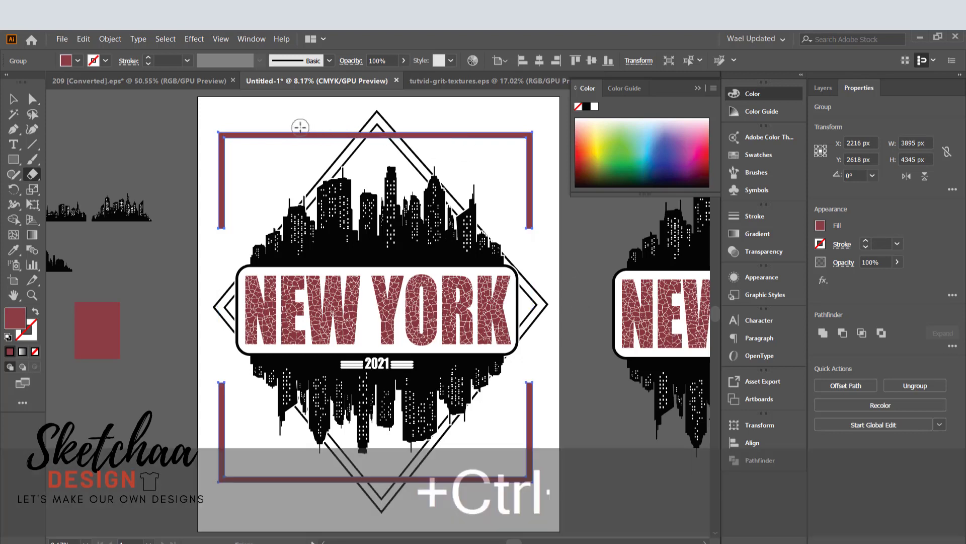
pyautogui.moveTo(298, 125); pyautogui.dragTo(379, 179)
pyautogui.hotkey('ctrl', 'alt', 'z')
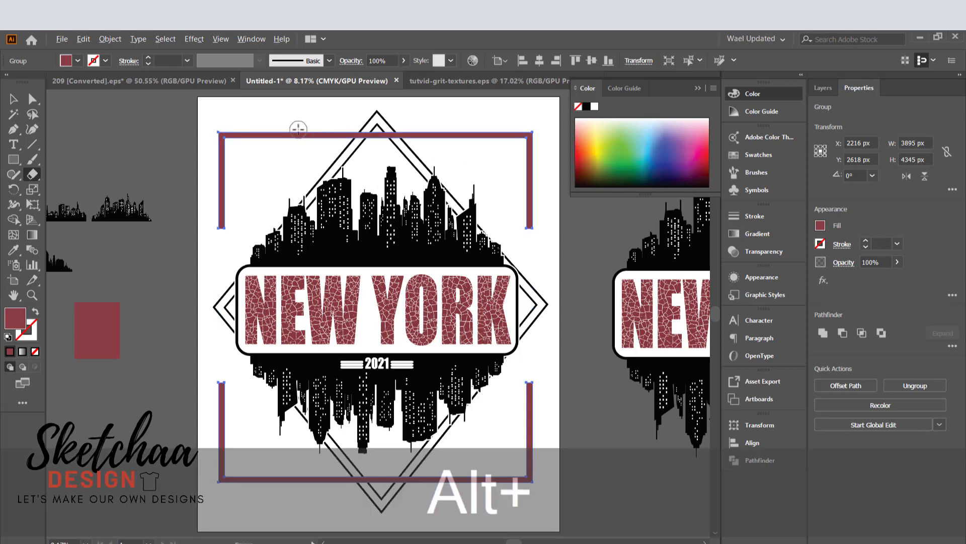
pyautogui.moveTo(299, 130)
pyautogui.mouseDown()
pyautogui.moveTo(465, 130)
pyautogui.moveTo(452, 491)
pyautogui.mouseUp()
pyautogui.click(13, 99)
pyautogui.click(147, 122)
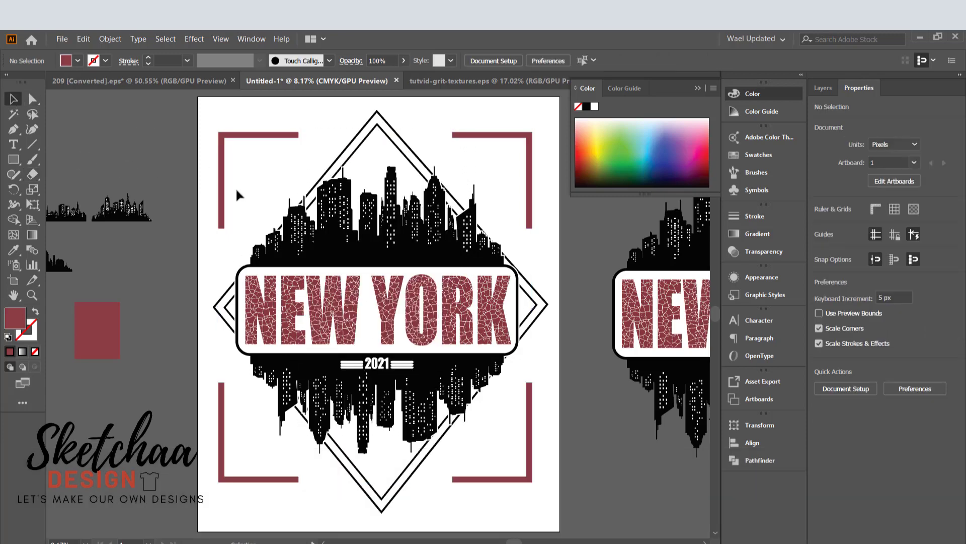
# Try an Alt-dragged diagonal copy of the corner brackets, then undo it.
pyautogui.click(516, 135)
pyautogui.press('alt')
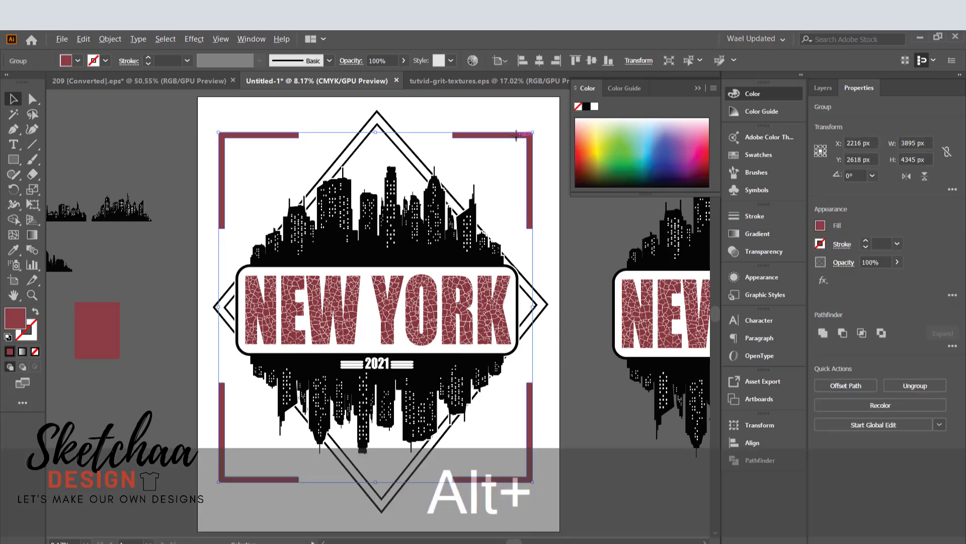
pyautogui.moveTo(516, 135)
pyautogui.mouseDown()
pyautogui.moveTo(524, 144)
pyautogui.moveTo(507, 151)
pyautogui.mouseUp()
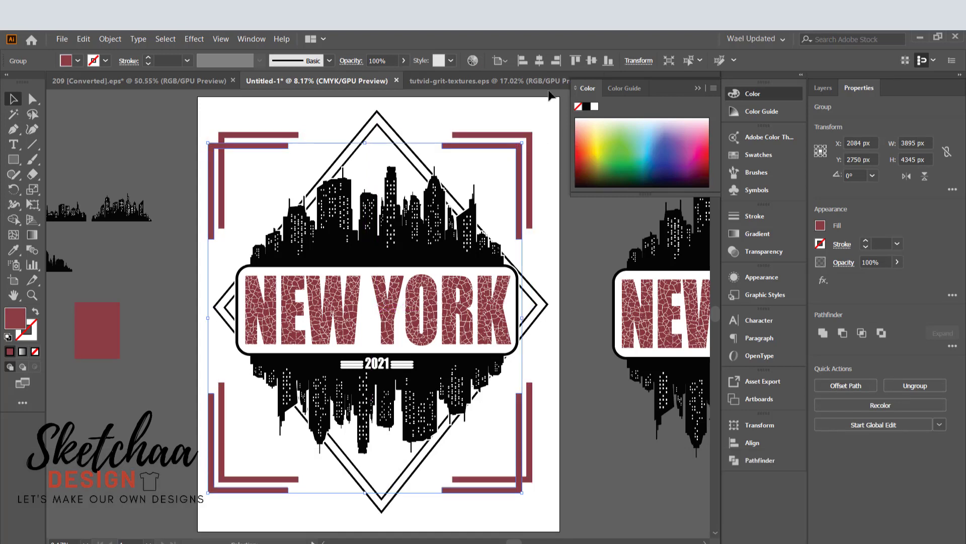
pyautogui.click(541, 95)
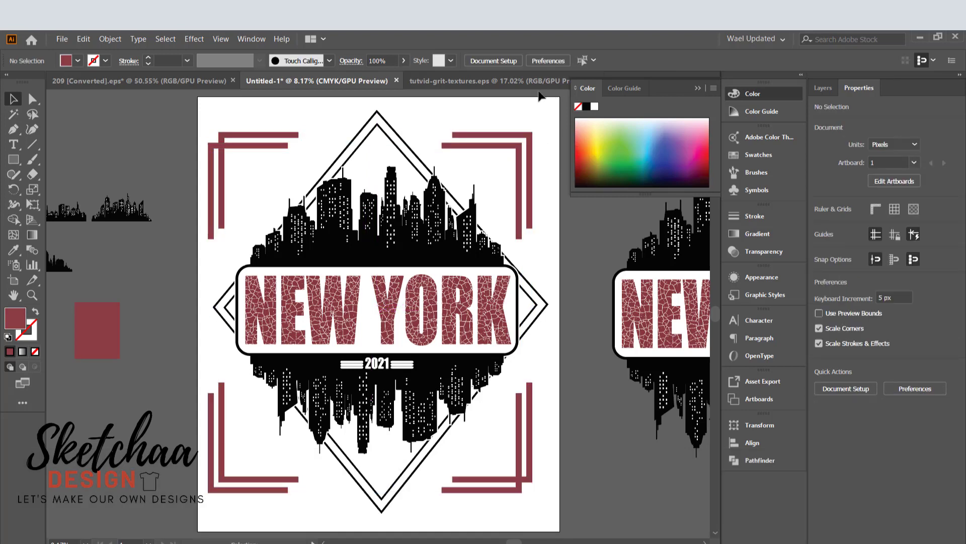
pyautogui.hotkey('ctrl', 'z')
# Paste a copy of the brackets in front and scale it inward, nesting it inside the originals.
pyautogui.click(526, 136)
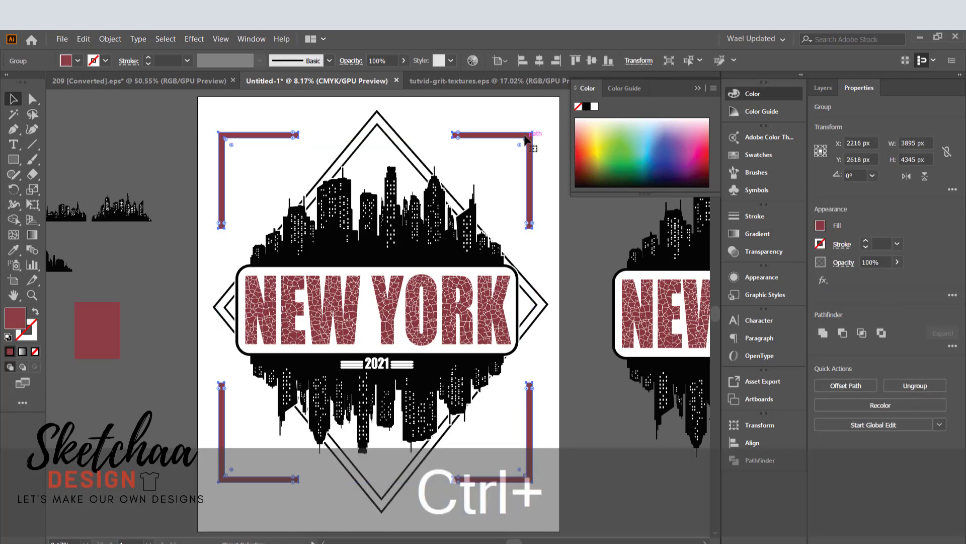
pyautogui.hotkey('ctrl', 'c')
pyautogui.hotkey('ctrl', 'f')
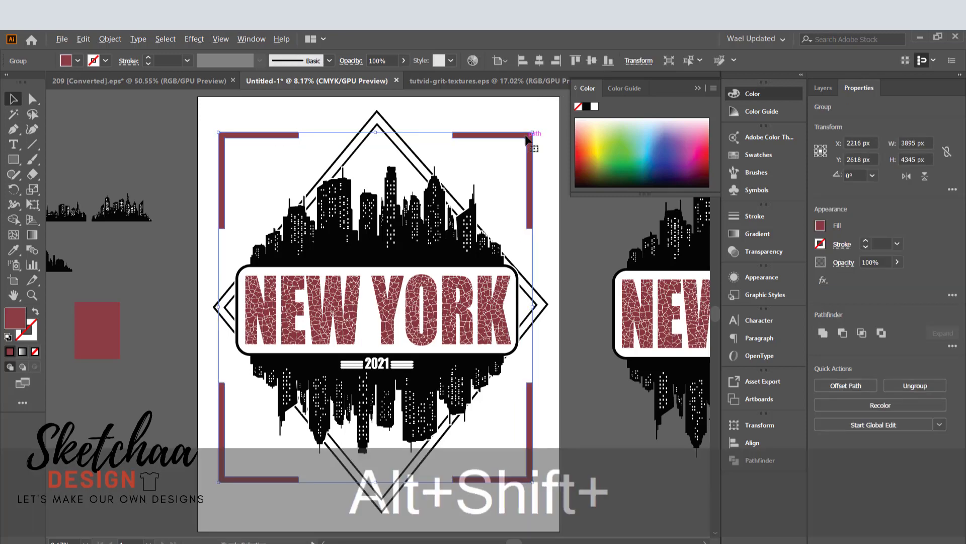
pyautogui.keyDown('alt'); pyautogui.keyDown('shift'); pyautogui.click(526, 136); pyautogui.keyUp('shift'); pyautogui.keyUp('alt')
pyautogui.click(528, 136)
pyautogui.moveTo(533, 132); pyautogui.dragTo(523, 143)
pyautogui.hotkey('ctrl', 'z')
pyautogui.click(535, 105)
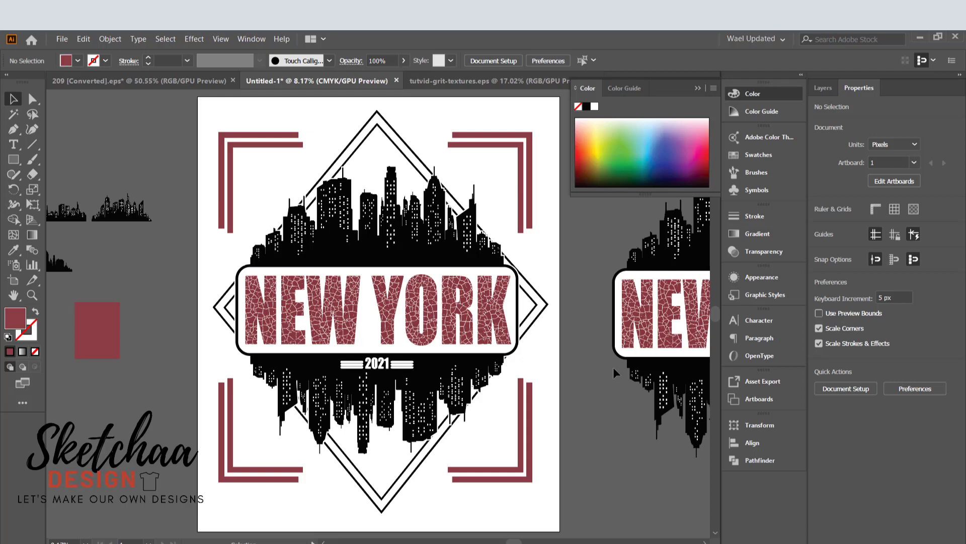
# Type URBAN in the top-left corner and duplicate it to the top-right, retyped as FREEDOM.
pyautogui.press('t')
pyautogui.click(247, 171)
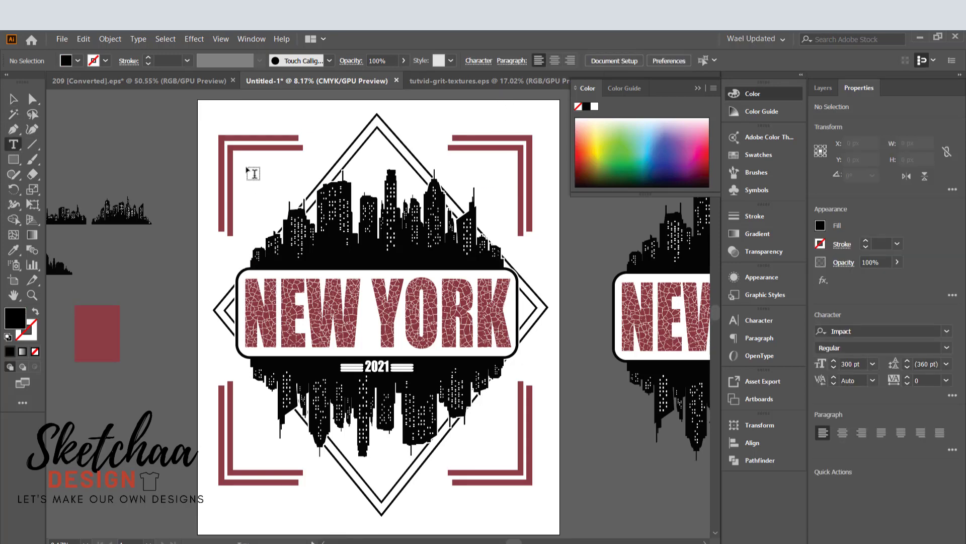
pyautogui.write('URBAN')
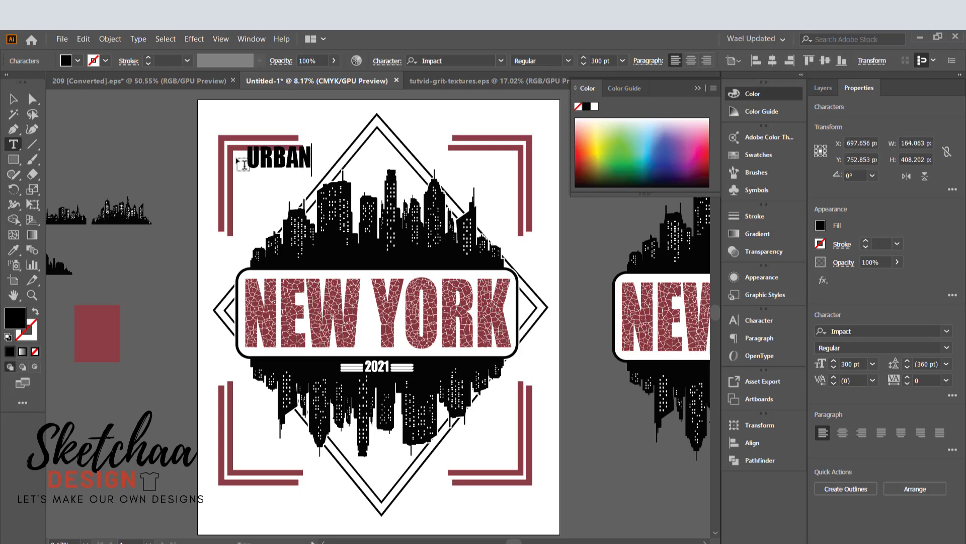
pyautogui.press('Escape')
pyautogui.moveTo(292, 160); pyautogui.dragTo(498, 172)
pyautogui.doubleClick(498, 168)
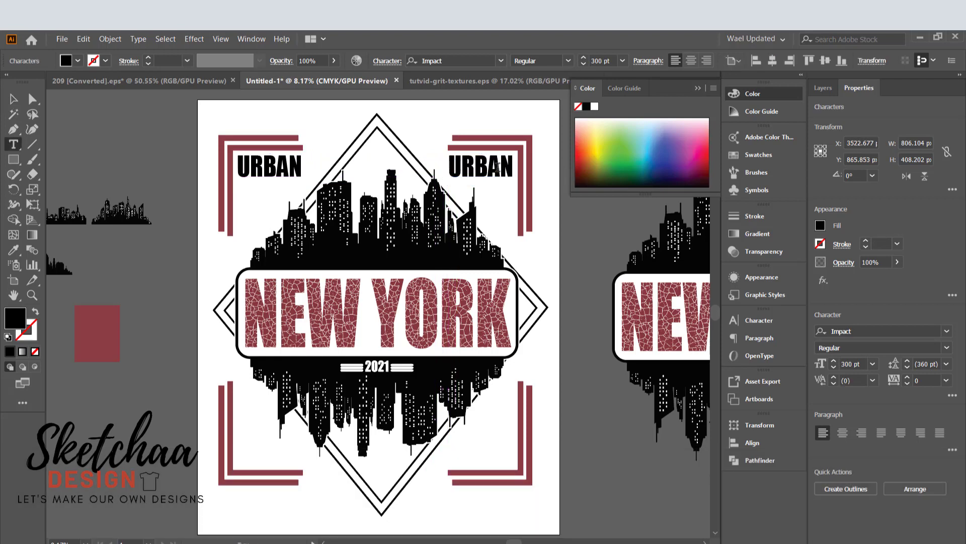
pyautogui.hotkey('ctrl', 'a')
pyautogui.write('FREEDOM')
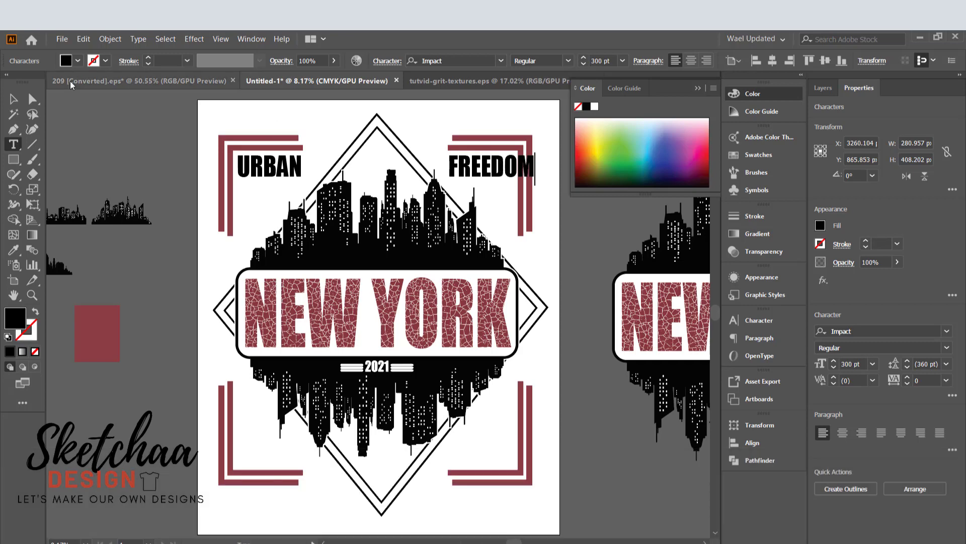
# Shrink URBAN and FREEDOM to 230 pt and fit FREEDOM inside the top-right bracket.
pyautogui.click(10, 97)
pyautogui.keyDown('shift'); pyautogui.click(270, 166); pyautogui.keyUp('shift')
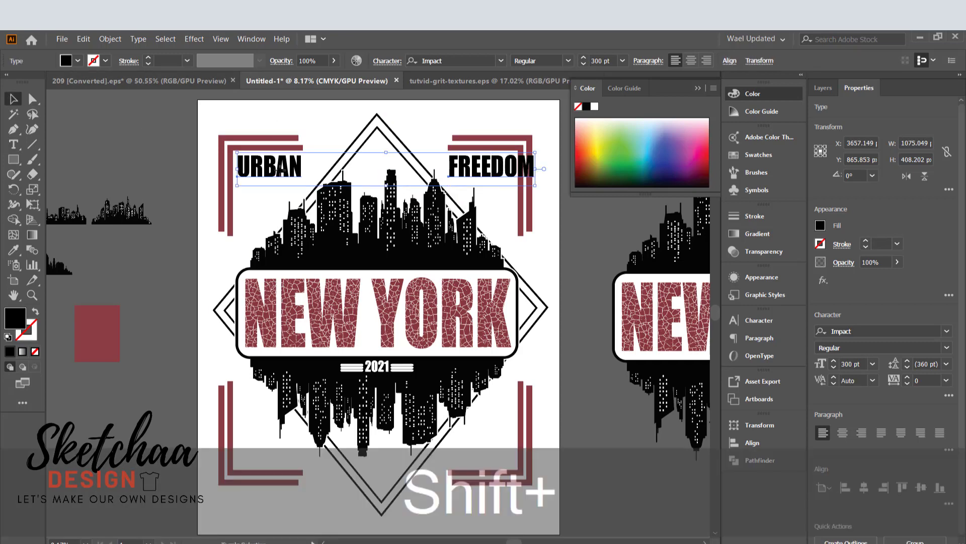
pyautogui.keyDown('shift'); pyautogui.click(583, 64); pyautogui.keyUp('shift')
pyautogui.keyDown('shift'); pyautogui.click(583, 64); pyautogui.keyUp('shift')
pyautogui.keyDown('shift'); pyautogui.click(583, 64); pyautogui.keyUp('shift')
pyautogui.keyDown('shift'); pyautogui.click(583, 64); pyautogui.keyUp('shift')
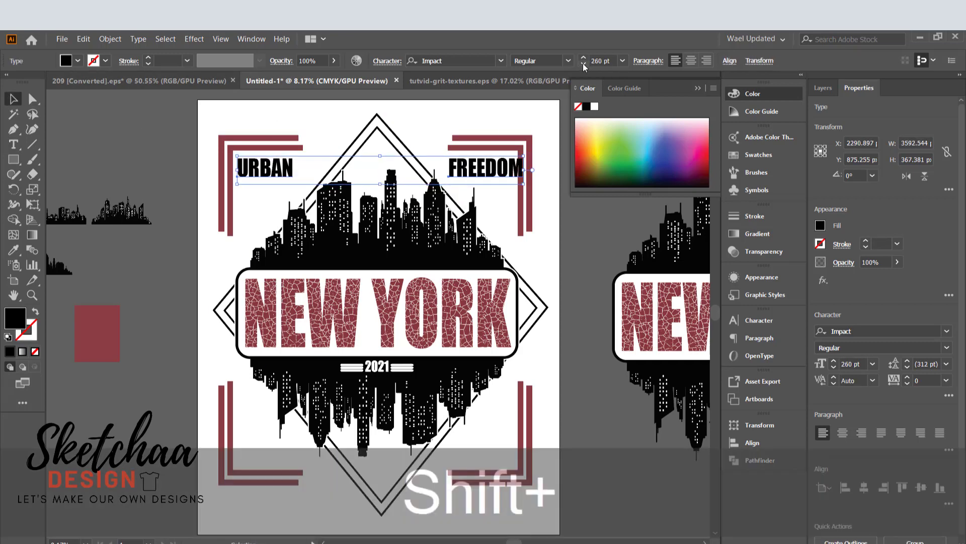
pyautogui.keyDown('shift'); pyautogui.click(583, 64); pyautogui.keyUp('shift')
pyautogui.click(543, 193)
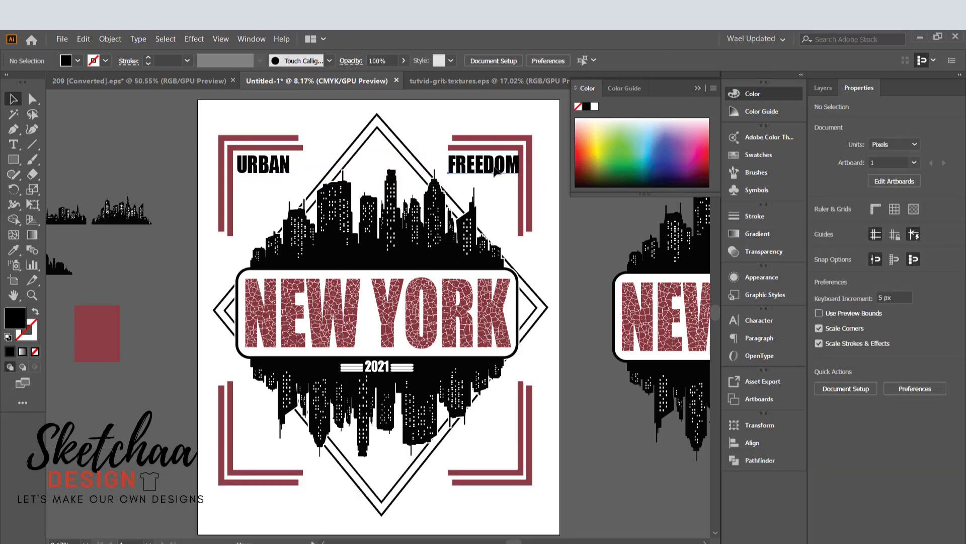
pyautogui.moveTo(494, 167); pyautogui.dragTo(489, 168)
pyautogui.click(382, 113)
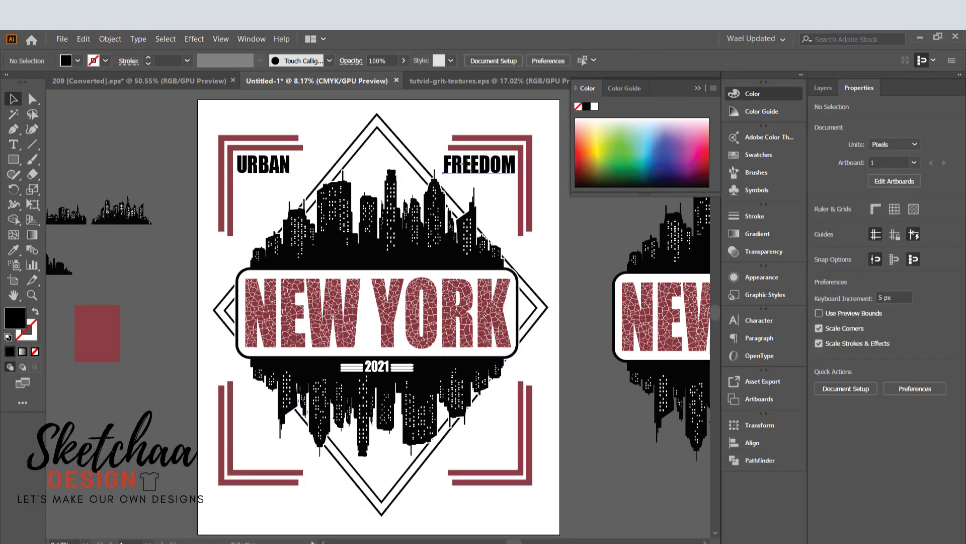
pyautogui.click(478, 169)
pyautogui.keyDown('shift'); pyautogui.click(584, 63); pyautogui.keyUp('shift')
pyautogui.keyDown('shift'); pyautogui.click(584, 63); pyautogui.keyUp('shift')
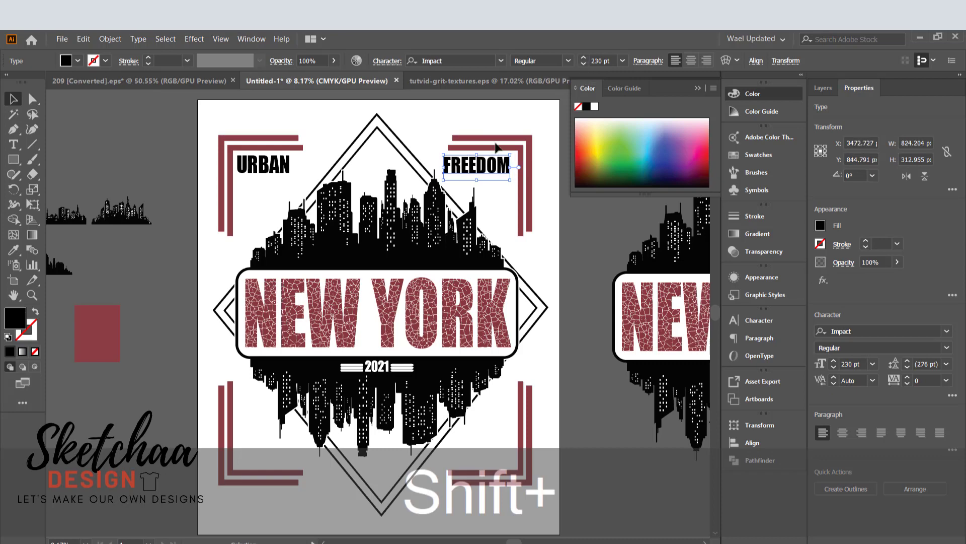
pyautogui.moveTo(471, 173); pyautogui.dragTo(477, 173)
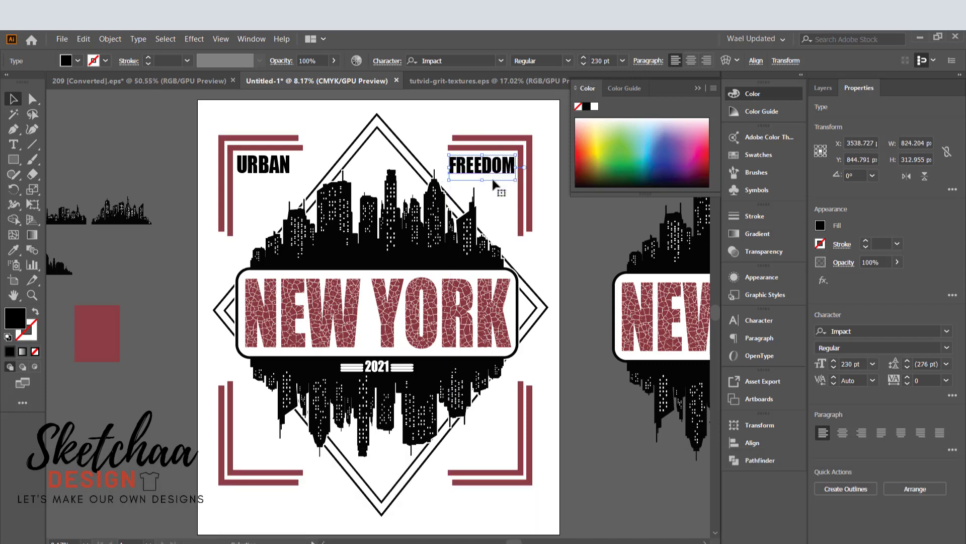
# Place a copy of FREEDOM in a bottom corner.
pyautogui.click(466, 208)
pyautogui.click(585, 250)
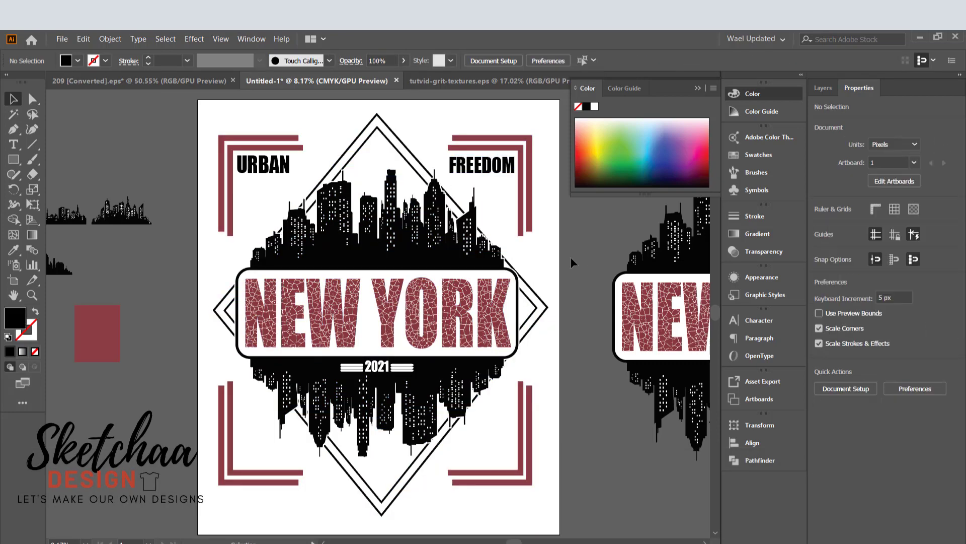
pyautogui.click(490, 170)
pyautogui.moveTo(493, 177); pyautogui.dragTo(282, 456)
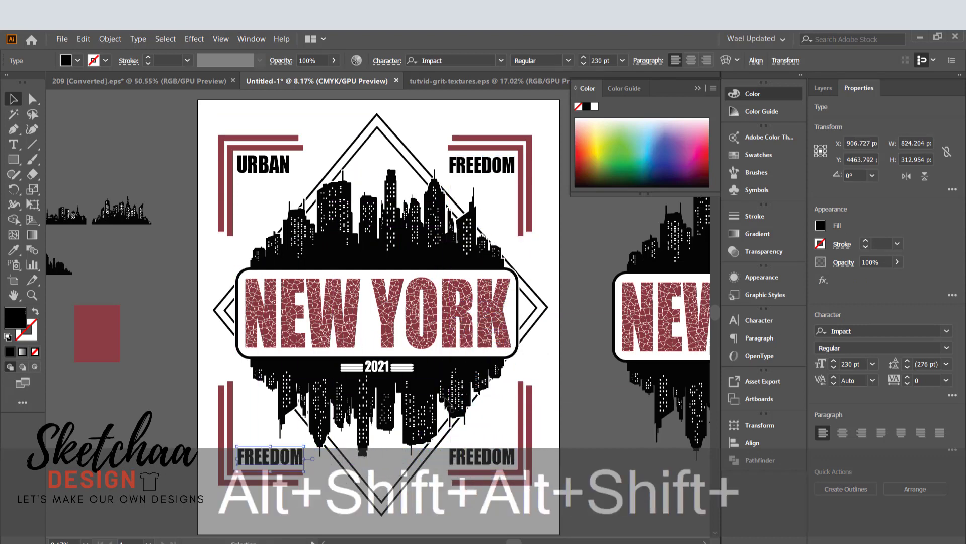
# Retype the bottom copies as MODERN on the right and PARTY on the left, nudging MODERN right.
pyautogui.doubleClick(469, 458)
pyautogui.write('M')
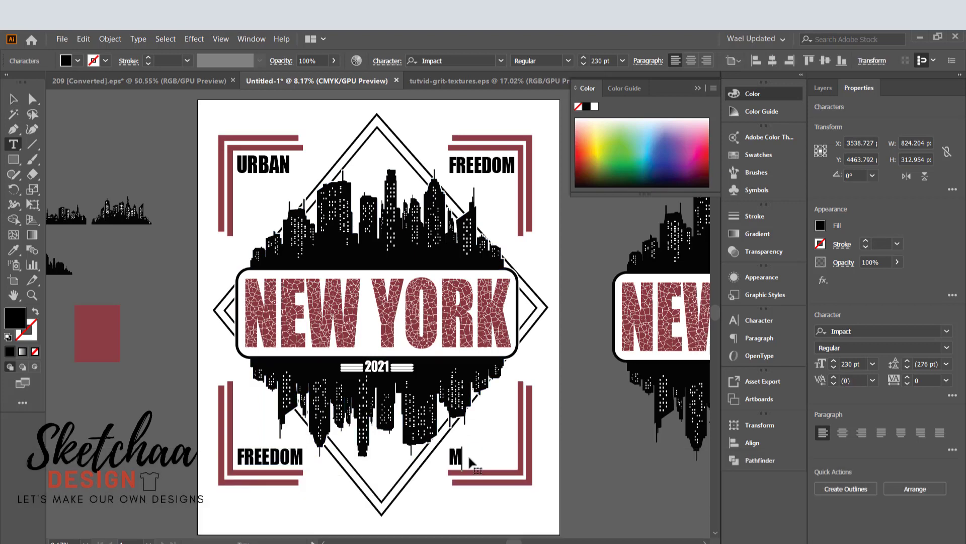
pyautogui.write('ODERN')
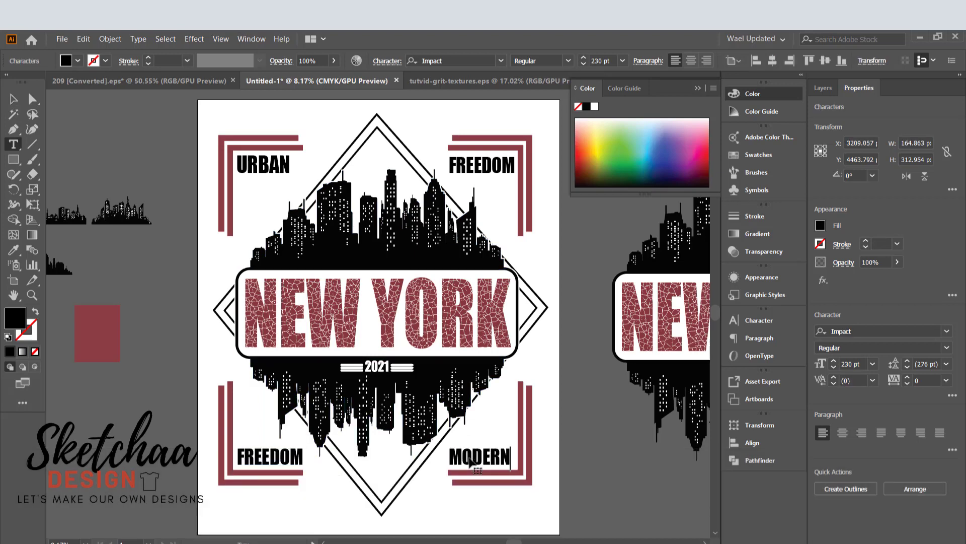
pyautogui.doubleClick(258, 456)
pyautogui.write('PARTY')
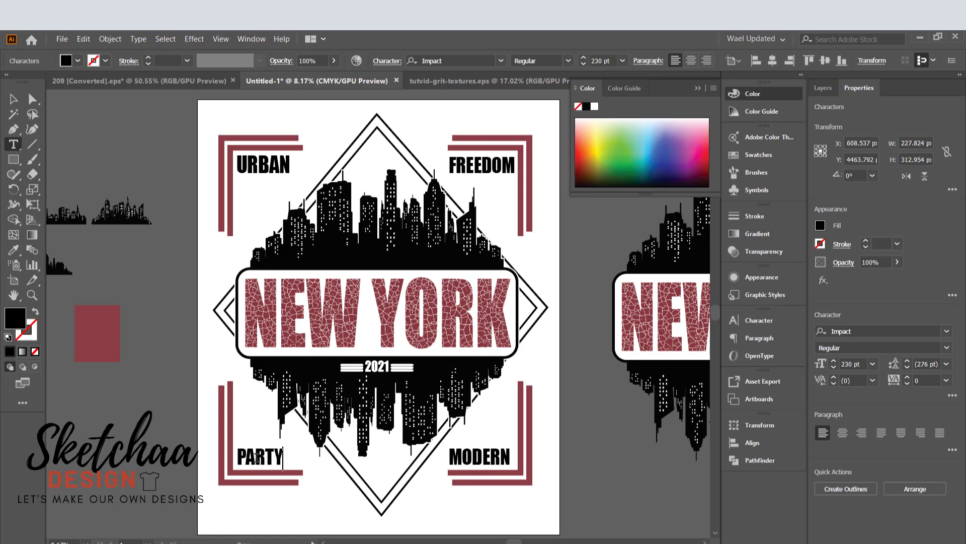
pyautogui.click(13, 99)
pyautogui.click(113, 119)
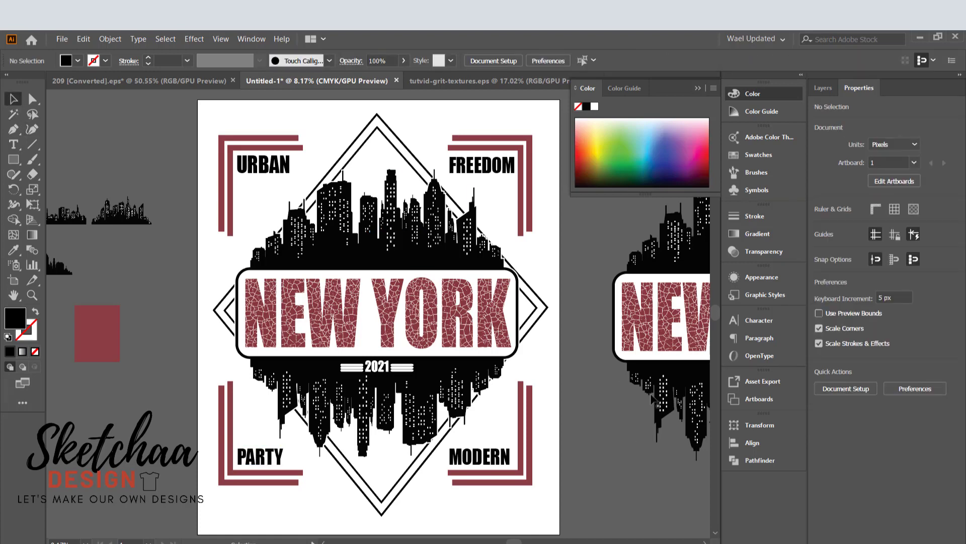
pyautogui.click(480, 457)
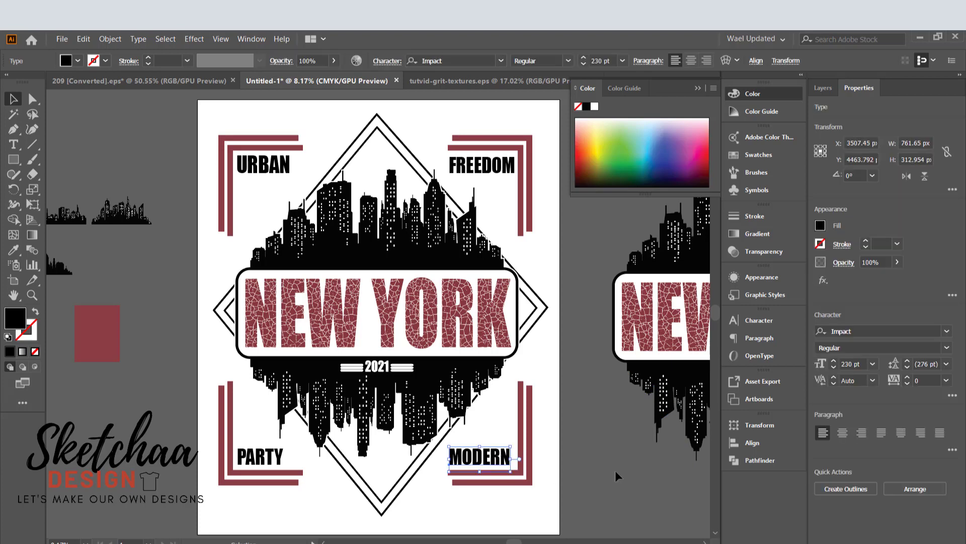
pyautogui.press('Right')
pyautogui.press('Right')
pyautogui.press('Right')
pyautogui.press('Right')
pyautogui.press('Right')
pyautogui.press('Right')
pyautogui.press('Right')
pyautogui.press('Right')
pyautogui.press('Right')
pyautogui.press('Right')
pyautogui.press('Right')
pyautogui.press('Right')
pyautogui.press('Right')
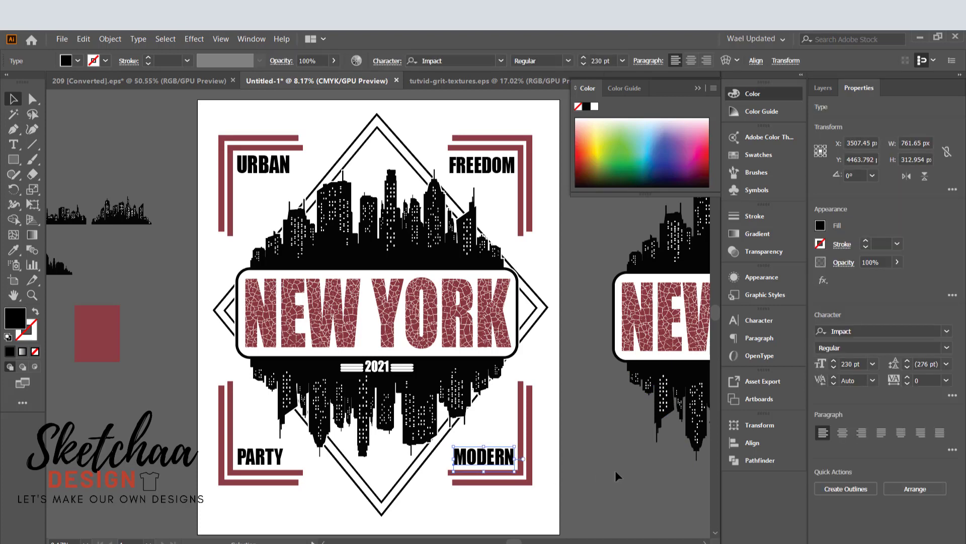
pyautogui.click(635, 464)
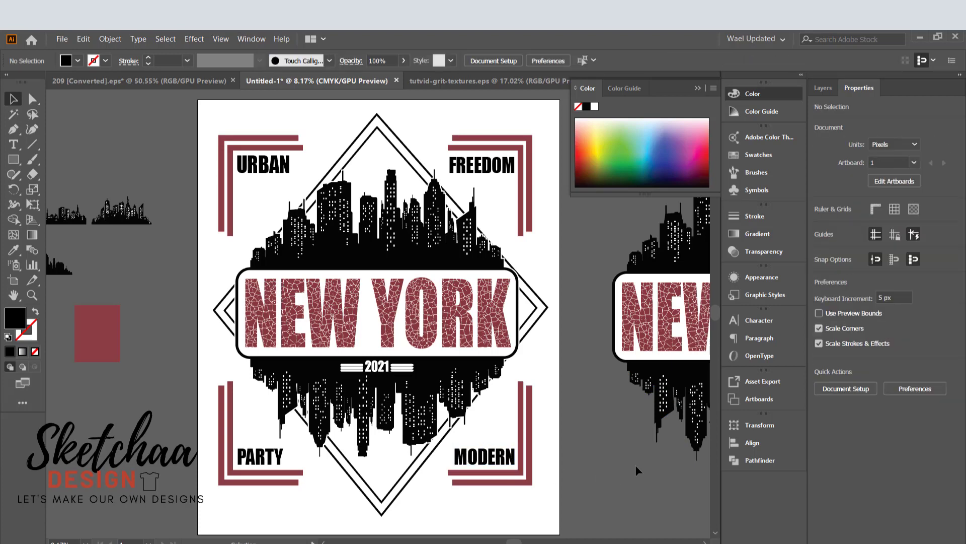